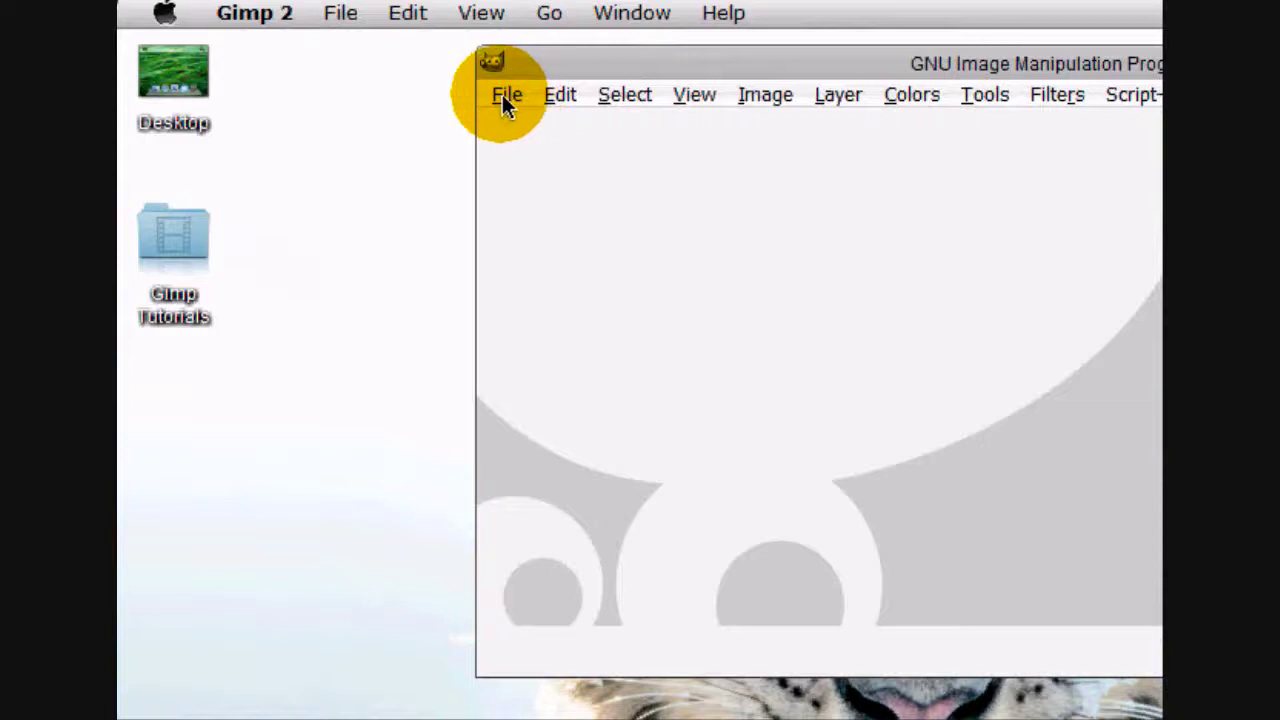
Step: Create a new image 800 pixels wide and 900 pixels high
{"action": "left_click", "coordinate": [507, 105]}
{"action": "left_click", "coordinate": [508, 128]}
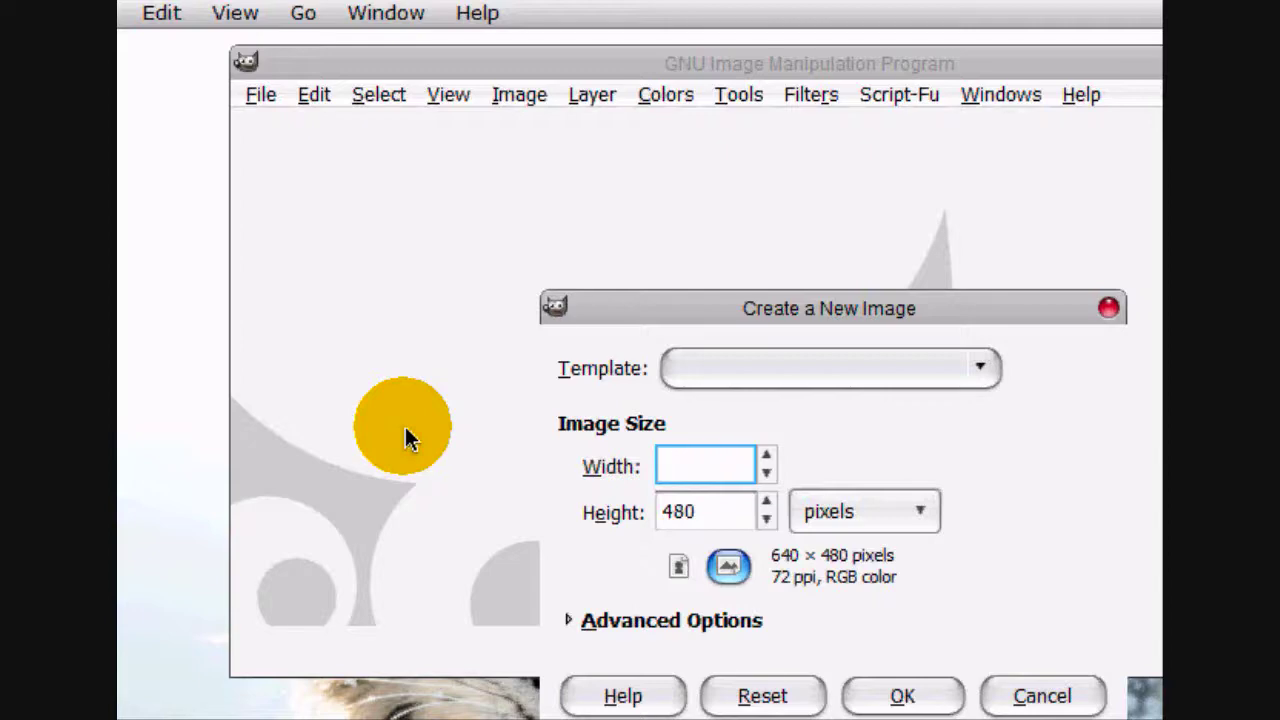
{"action": "type", "text": "800"}
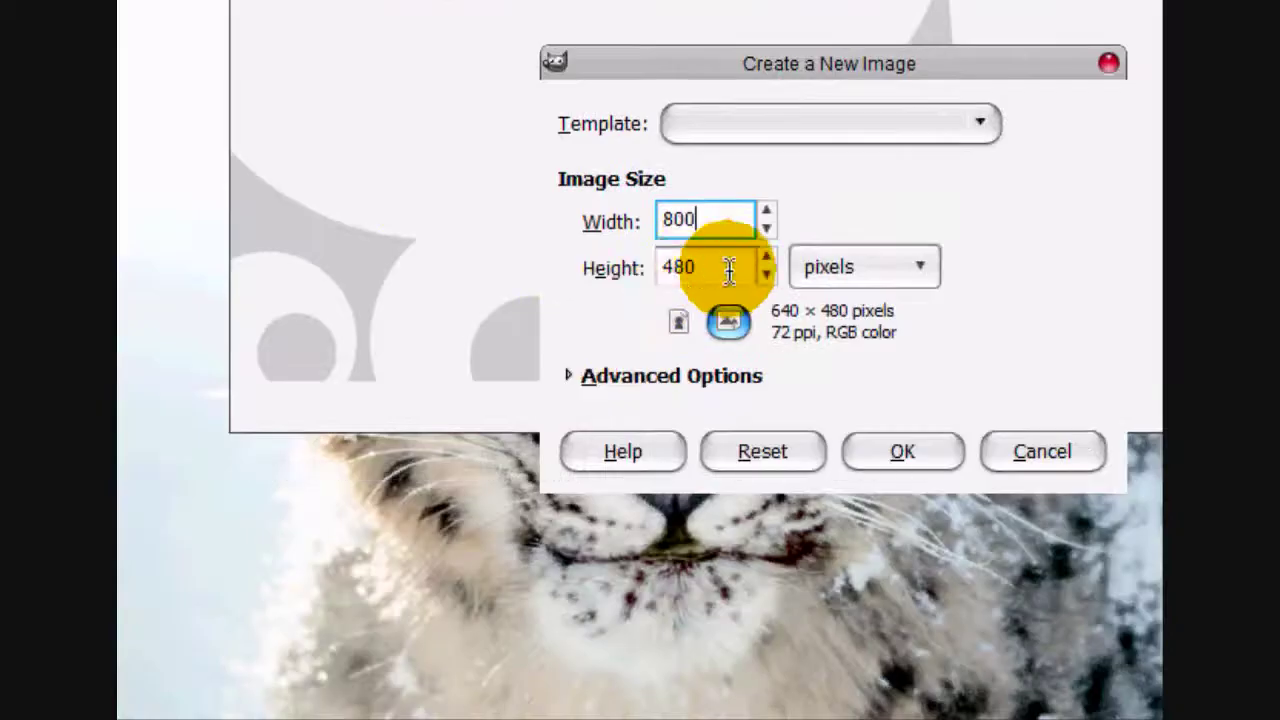
{"action": "key", "text": "Tab"}
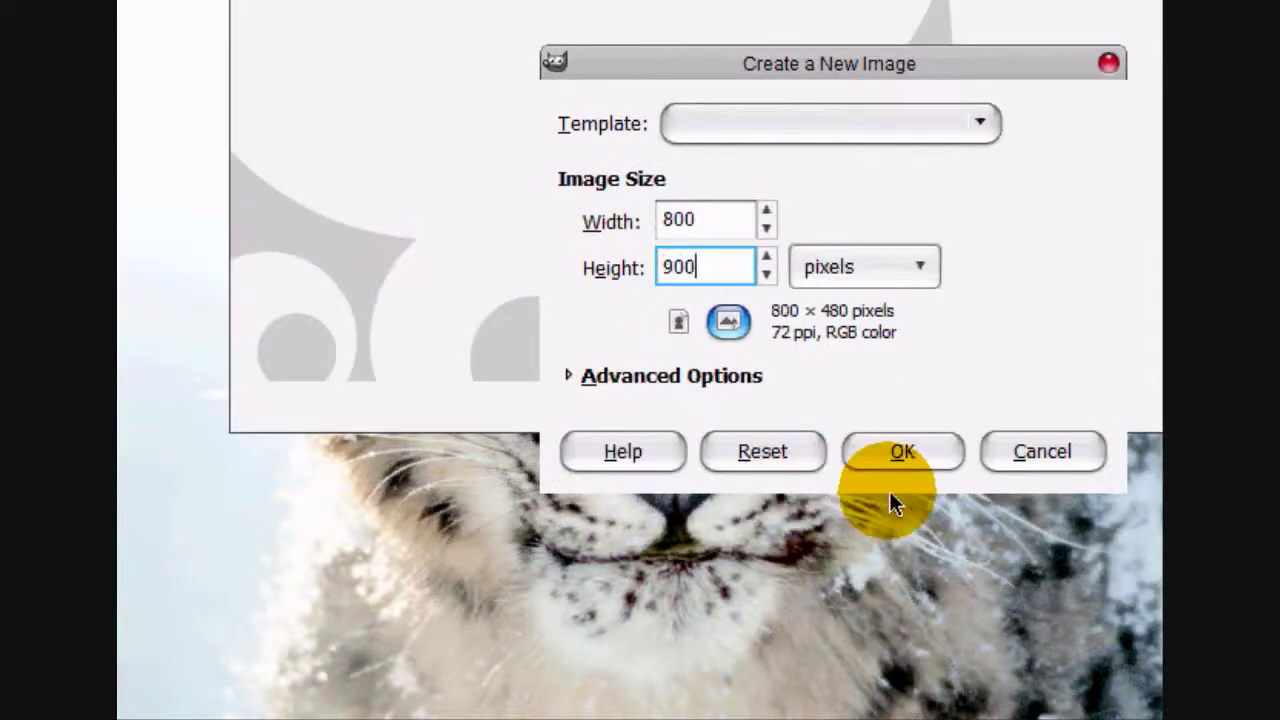
{"action": "left_click", "coordinate": [925, 457]}
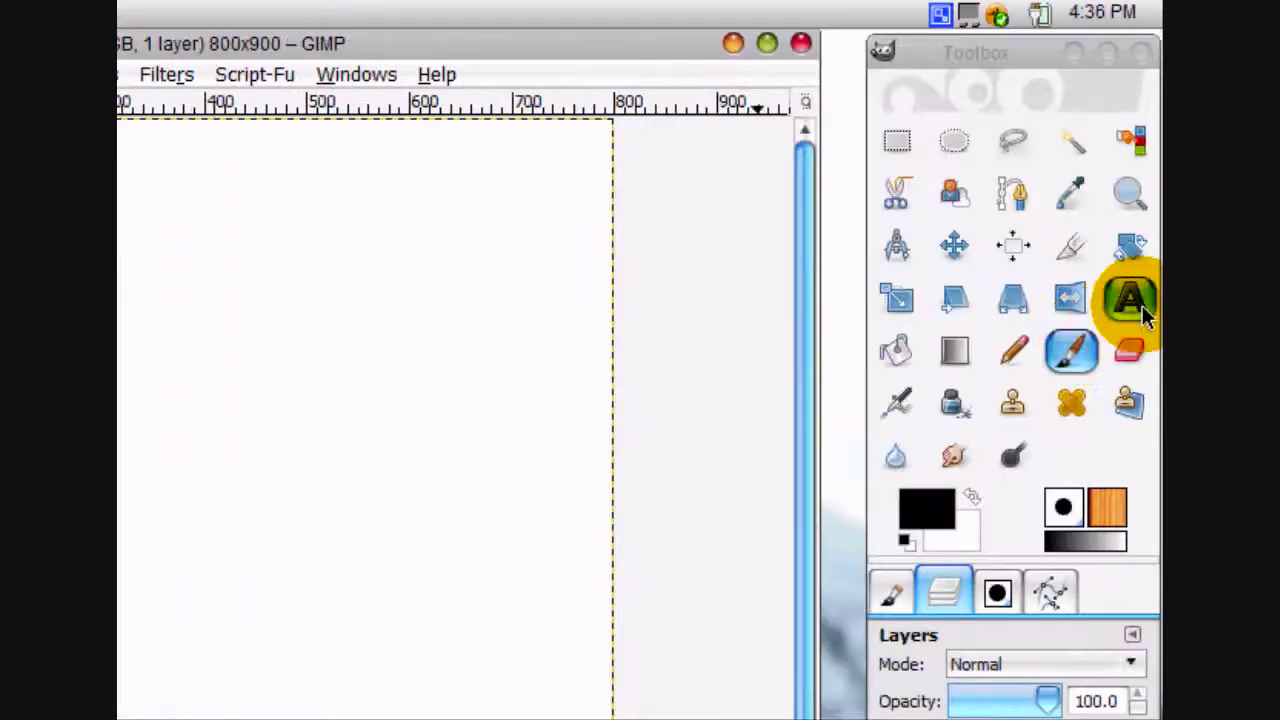
Step: Add a text layer reading "Open Source" near the top of the canvas with the Text tool
{"action": "left_click", "coordinate": [1140, 305]}
{"action": "left_click", "coordinate": [892, 598]}
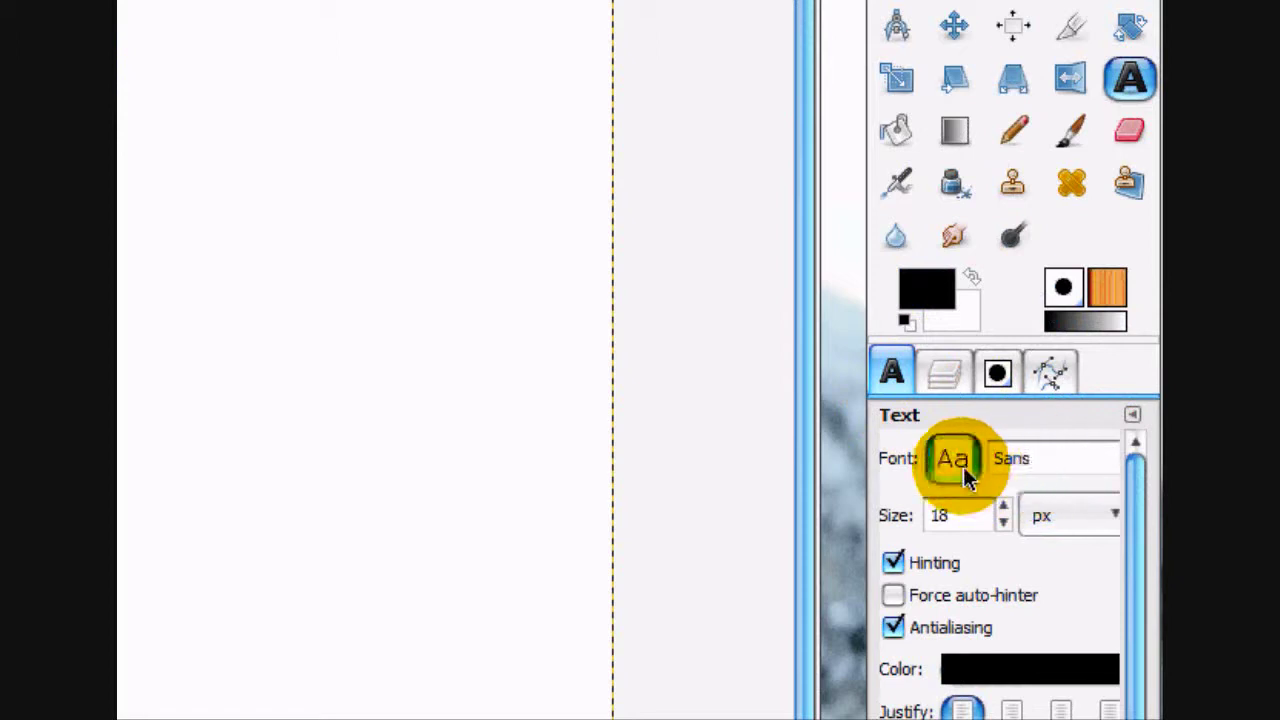
{"action": "left_click", "coordinate": [478, 280]}
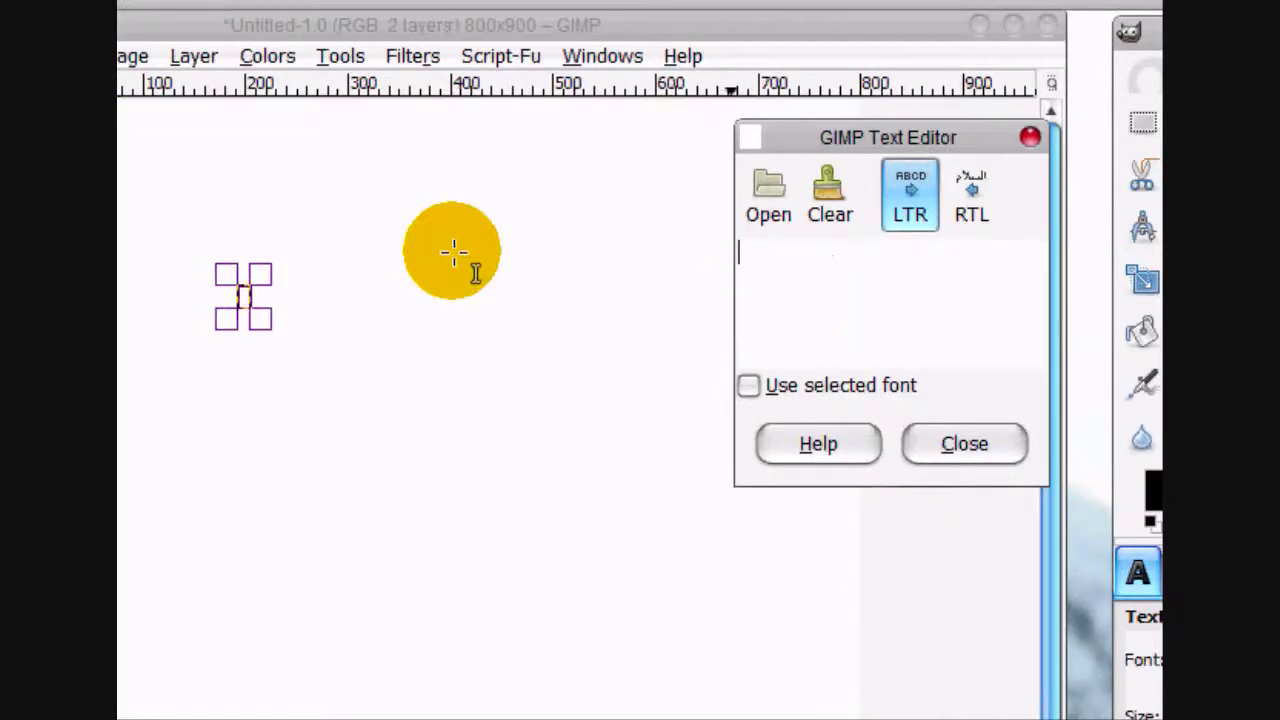
{"action": "type", "text": "Open Source"}
{"action": "left_click", "coordinate": [950, 444]}
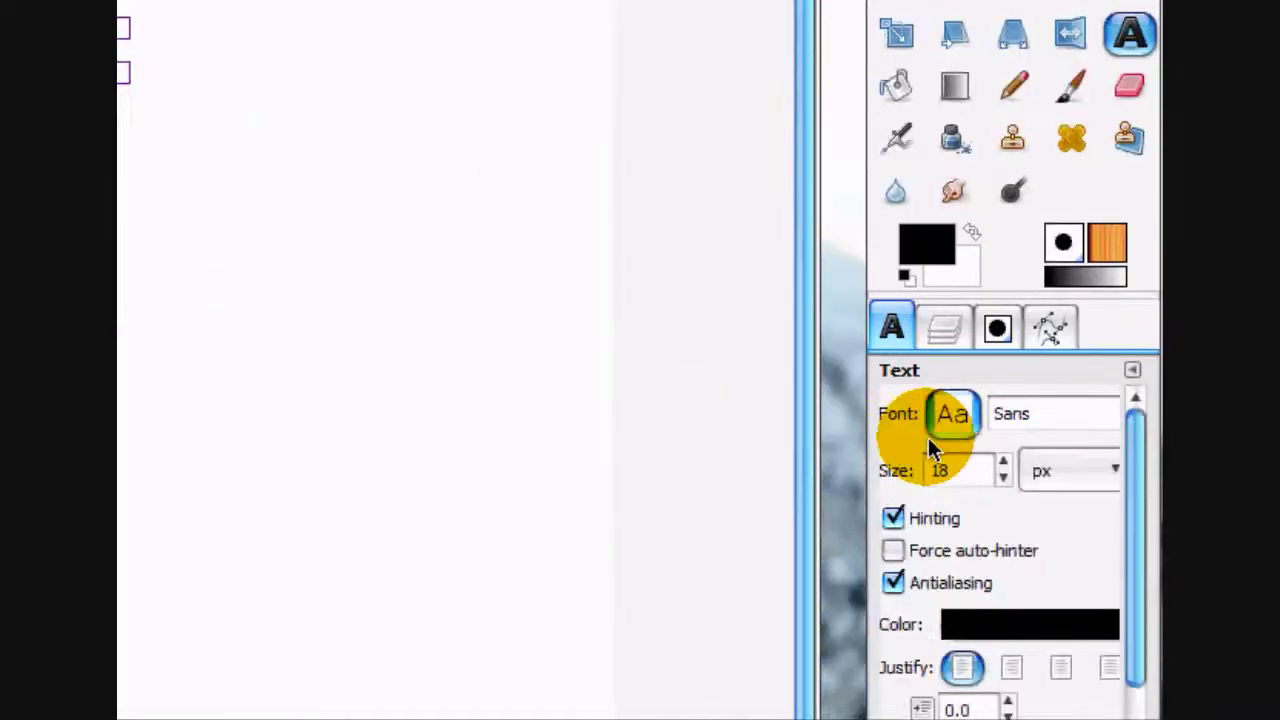
Step: Set the title text's size to 100 px and its font to SF Movie Poster
{"action": "left_click_drag", "start_coordinate": [1003, 468], "coordinate": [1003, 468]}
{"action": "left_click_drag", "start_coordinate": [829, 357], "coordinate": [686, 206]}
{"action": "left_click", "coordinate": [697, 449]}
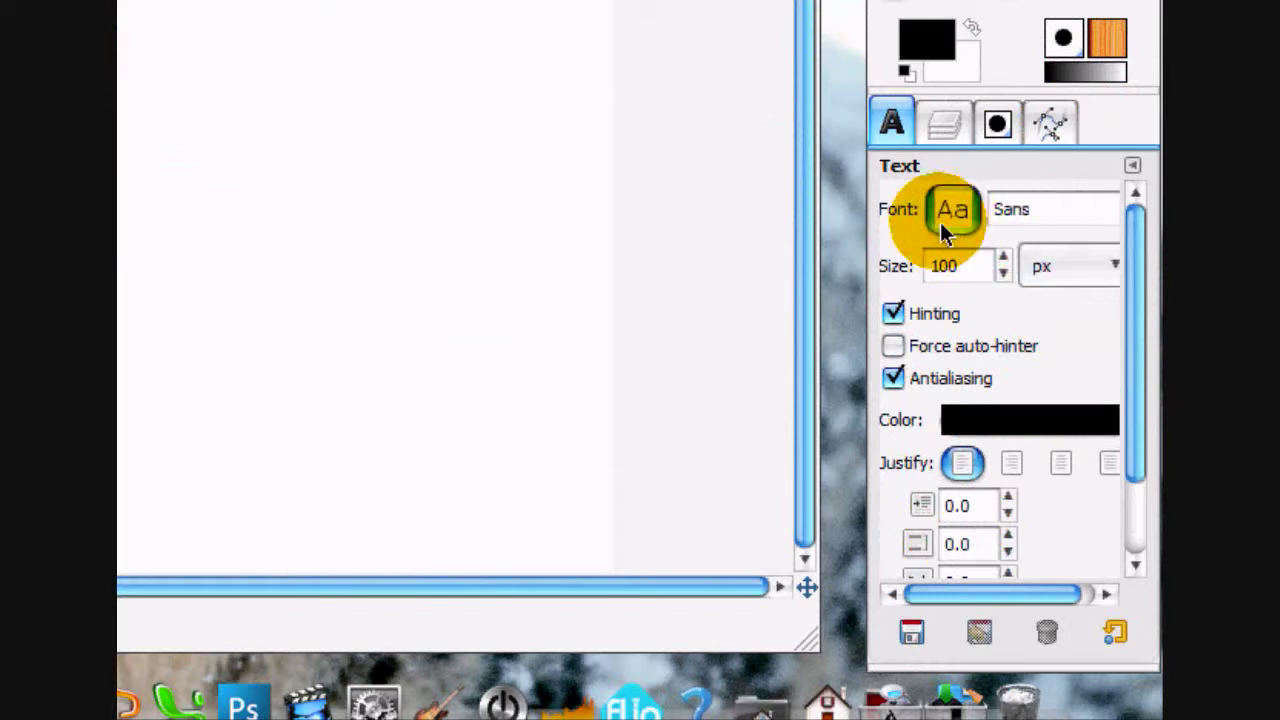
{"action": "left_click", "coordinate": [951, 212]}
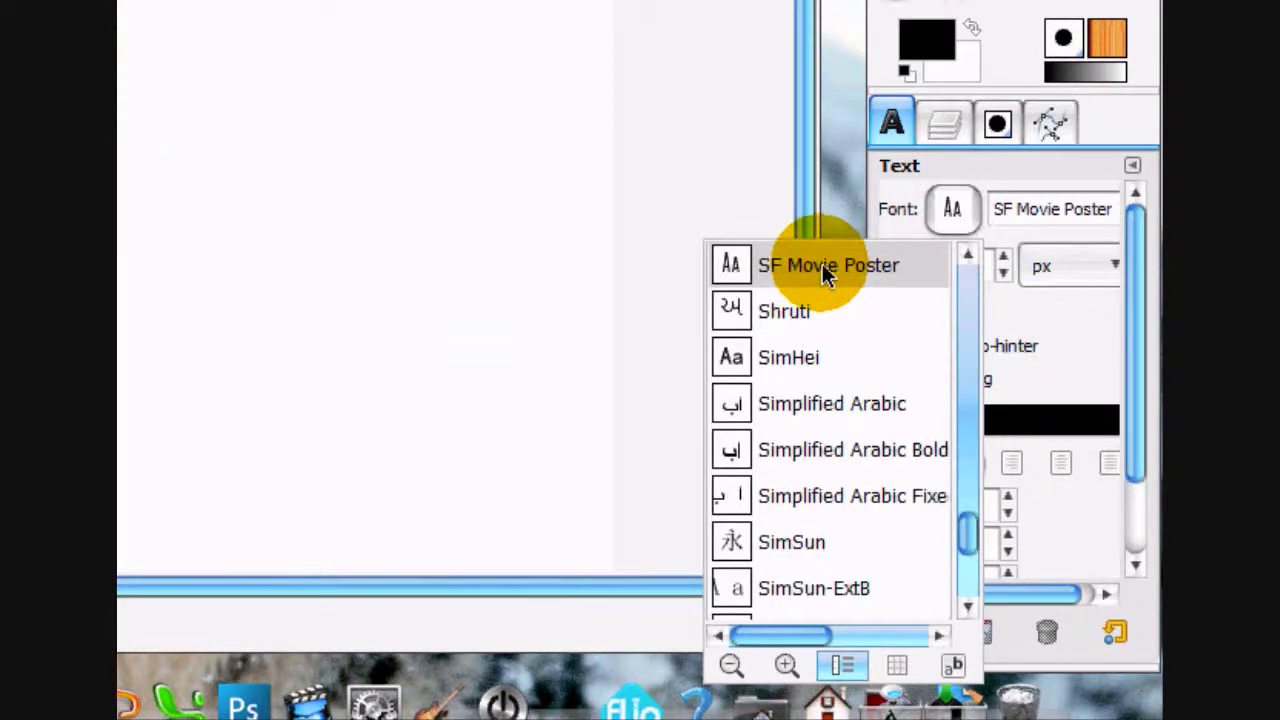
{"action": "left_click", "coordinate": [951, 212]}
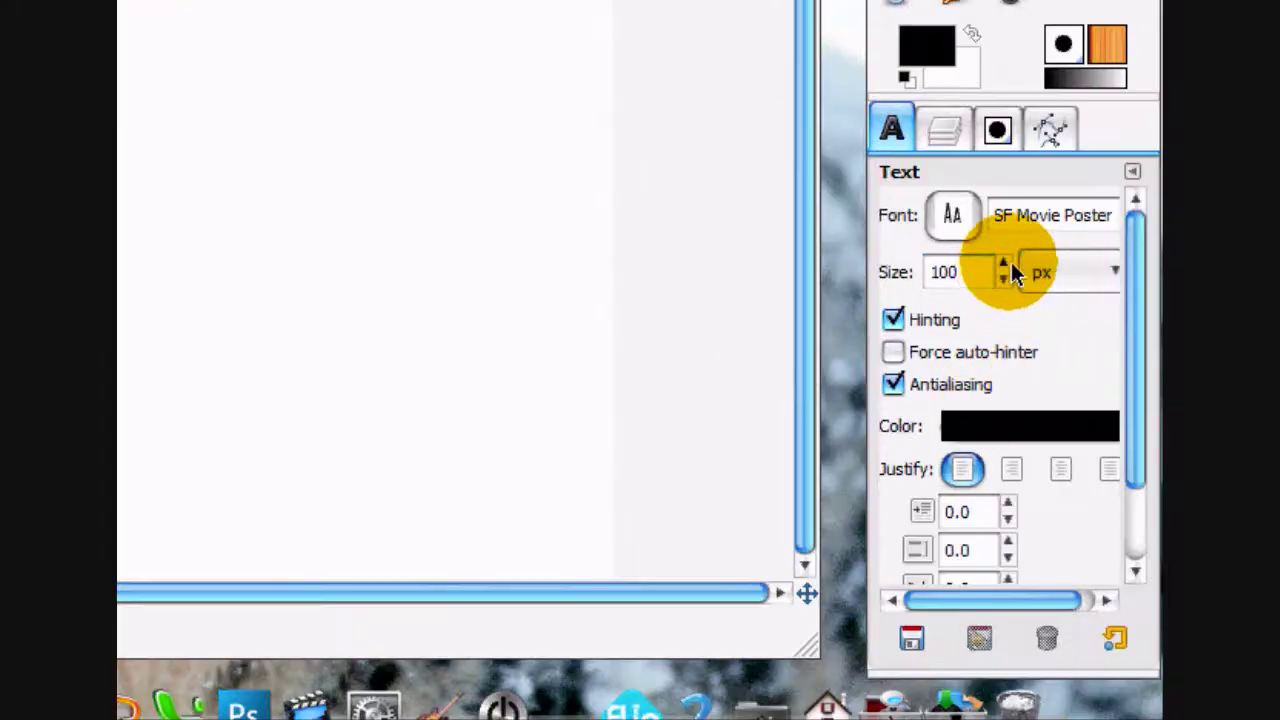
Step: Increase the title text's size to 170 px
{"action": "scroll", "coordinate": [1008, 265], "scroll_direction": "up", "scroll_amount": 12}
{"action": "scroll", "coordinate": [1011, 272], "scroll_direction": "up", "scroll_amount": 20}
{"action": "scroll", "coordinate": [1012, 263], "scroll_direction": "up", "scroll_amount": 9}
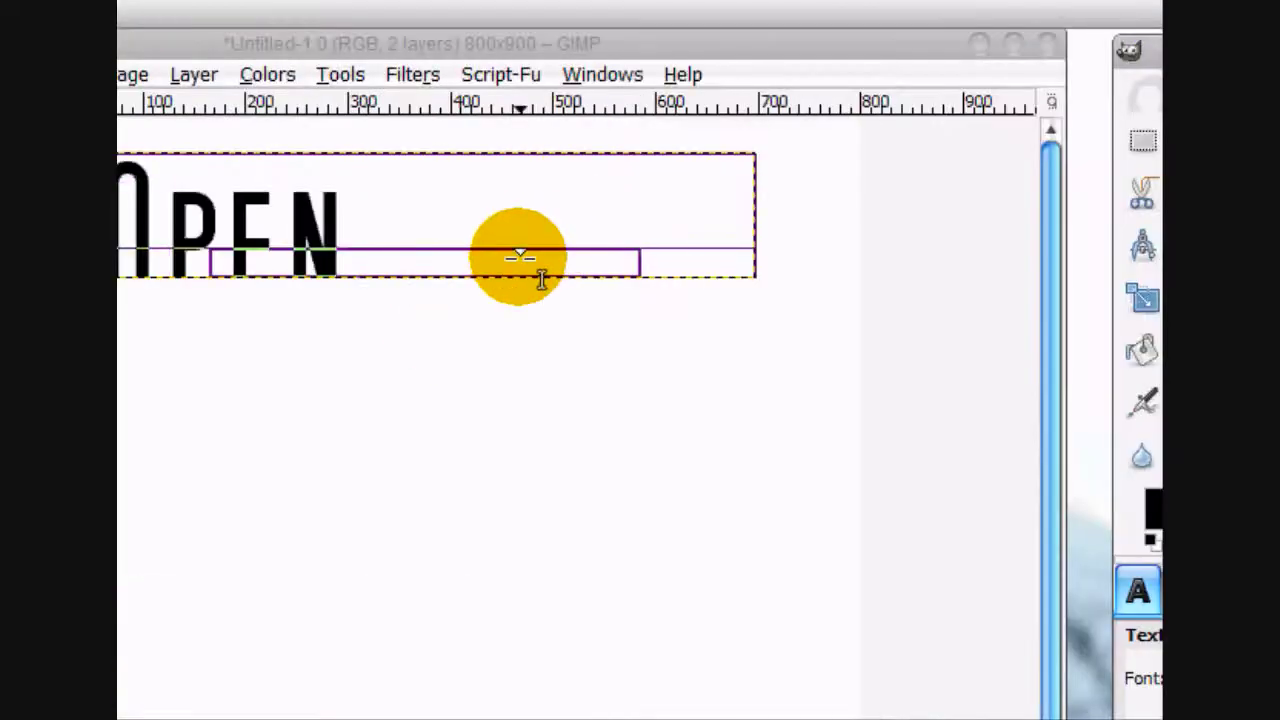
Step: Enlarge the title's text box downward and almost to the canvas's right edge so "Open Source" fits on one line
{"action": "left_click", "coordinate": [517, 254]}
{"action": "left_click", "coordinate": [666, 470]}
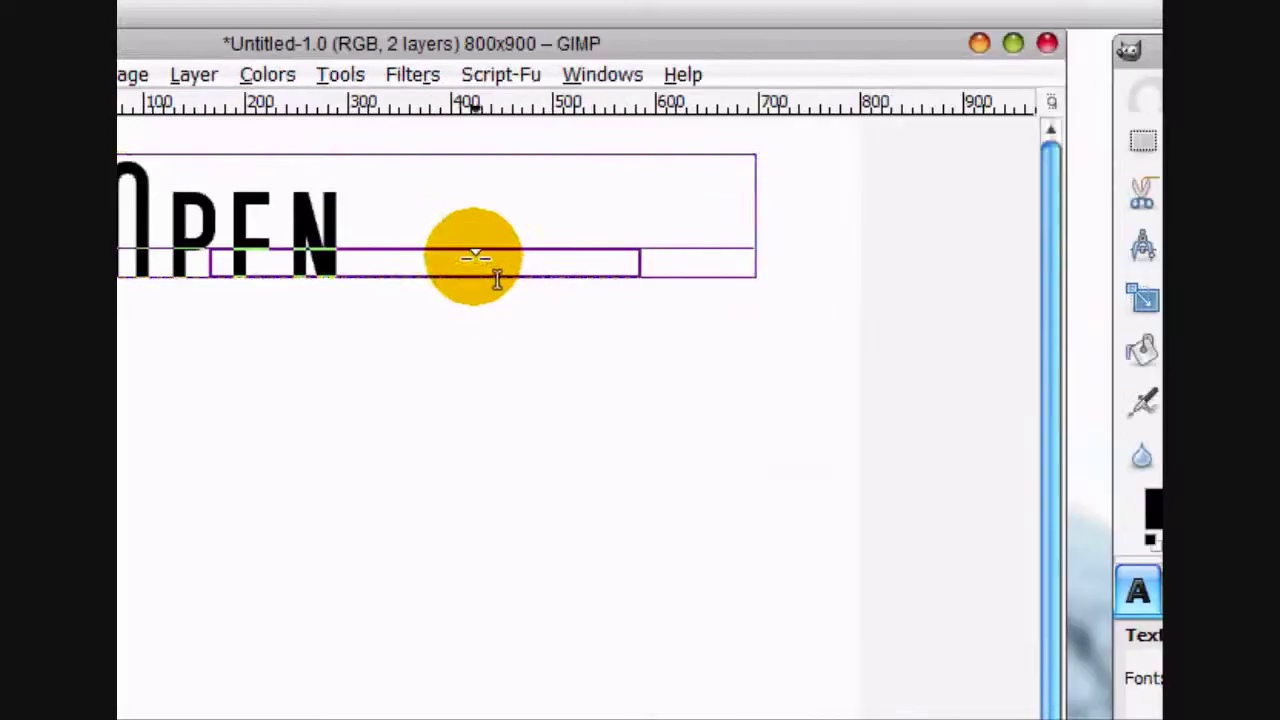
{"action": "left_click", "coordinate": [289, 314]}
{"action": "left_click_drag", "start_coordinate": [645, 175], "coordinate": [940, 196]}
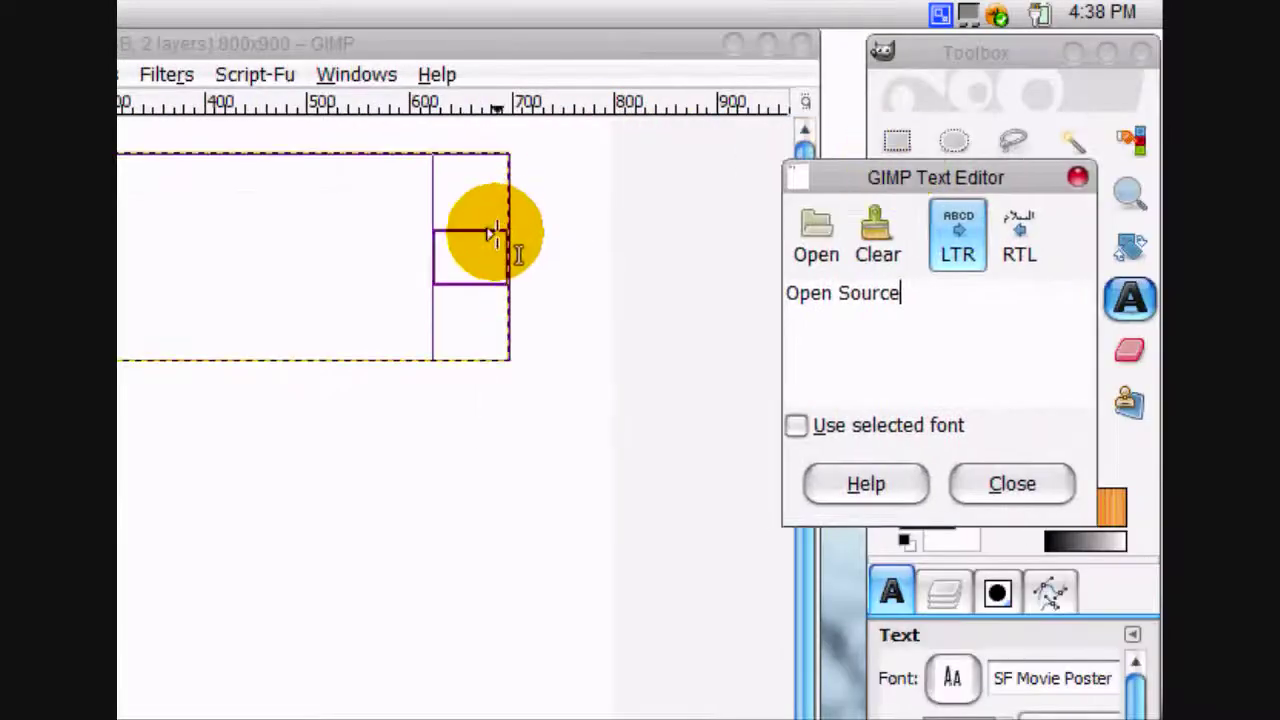
{"action": "left_click_drag", "start_coordinate": [486, 243], "coordinate": [575, 245]}
{"action": "left_click", "coordinate": [1006, 481]}
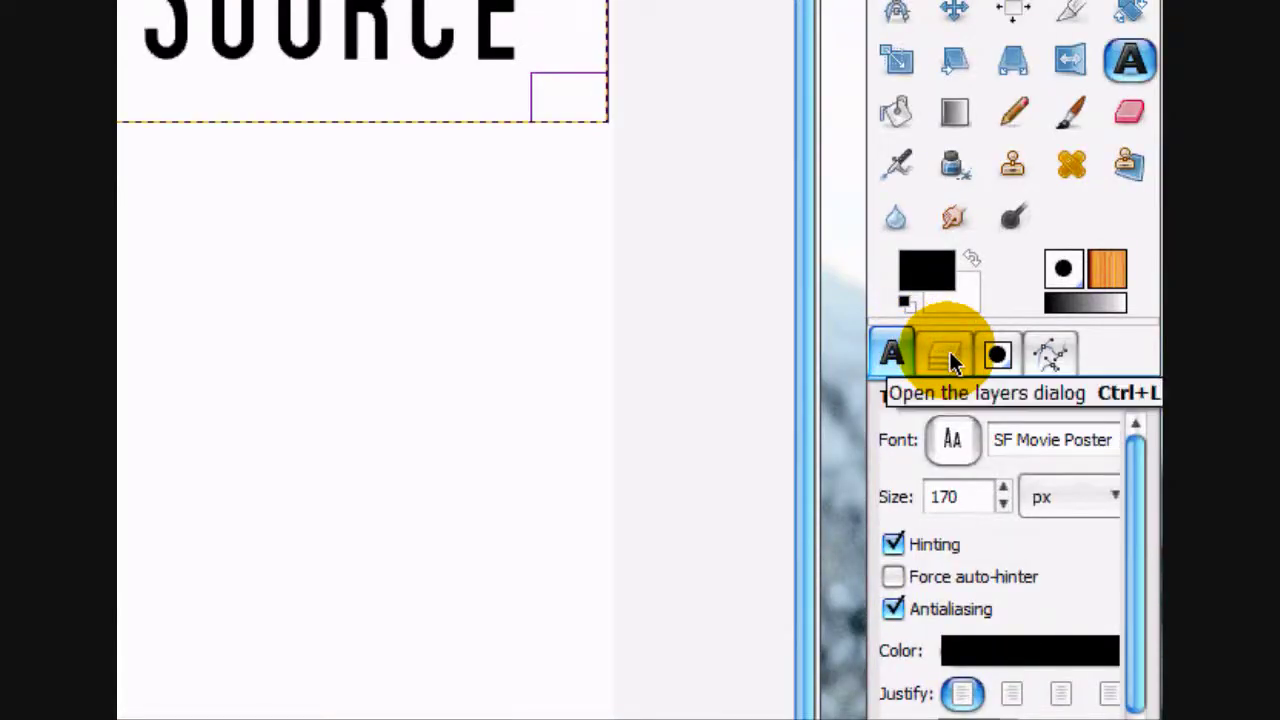
Step: Autocrop the "Open Source" text layer to its lettering
{"action": "left_click", "coordinate": [949, 356]}
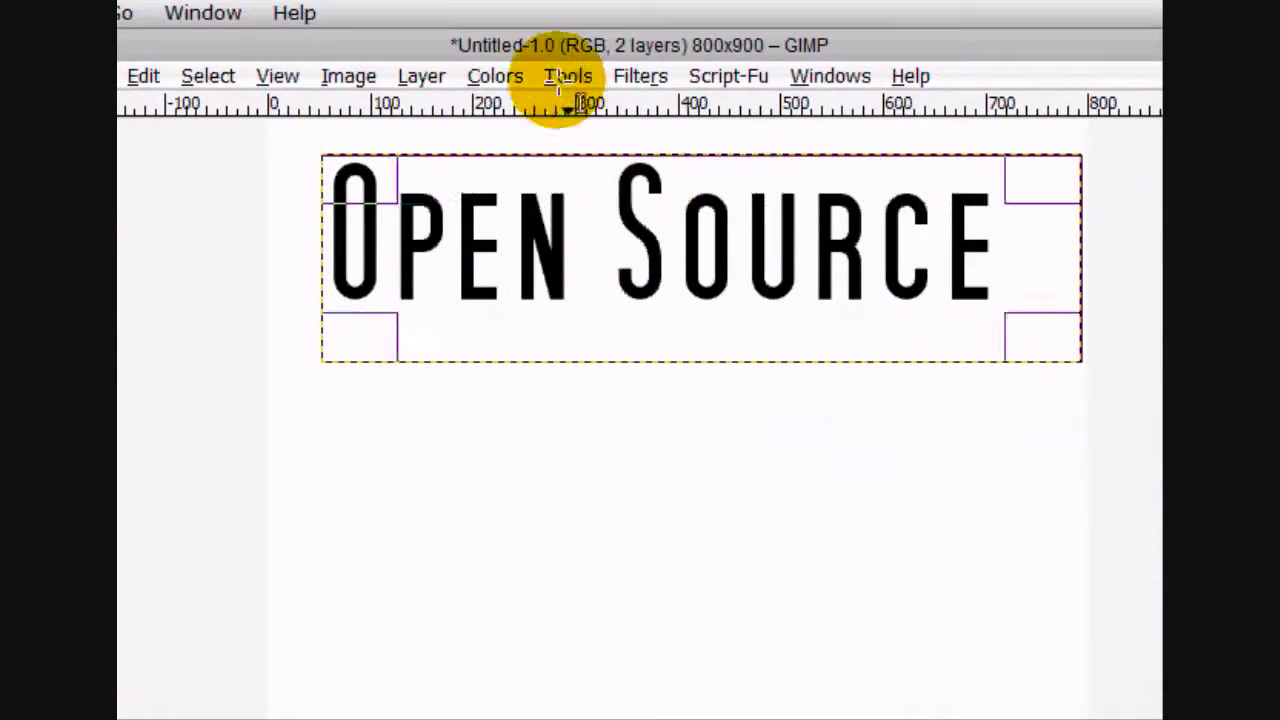
{"action": "left_click", "coordinate": [421, 77]}
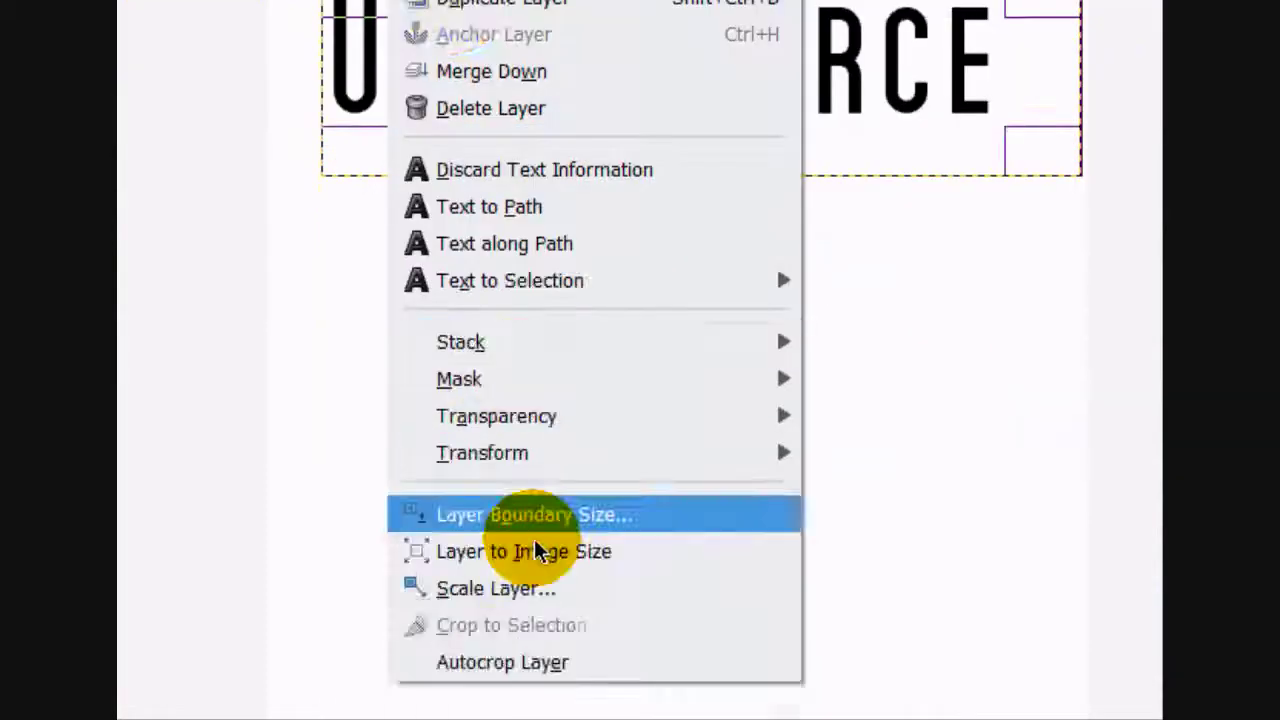
{"action": "left_click", "coordinate": [522, 418]}
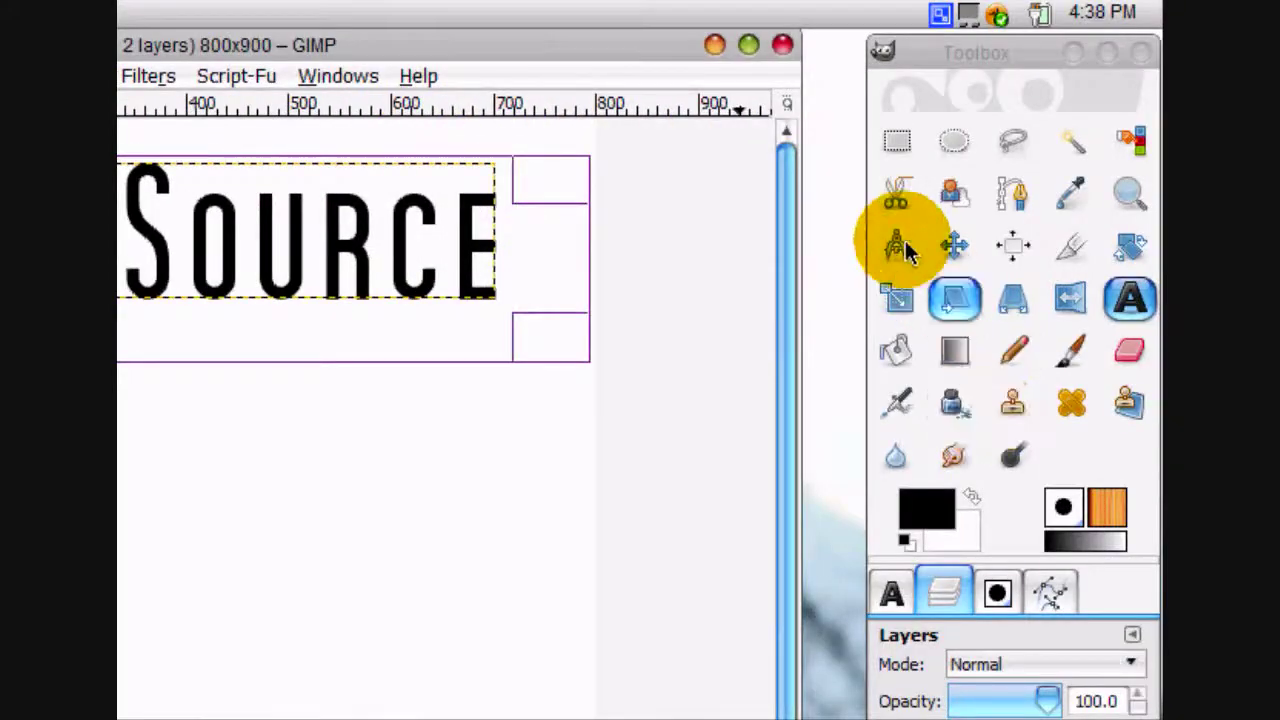
Step: Center the "Open Source" layer horizontally with the Align tool, and undo a trial vertical centering
{"action": "left_click", "coordinate": [1013, 246]}
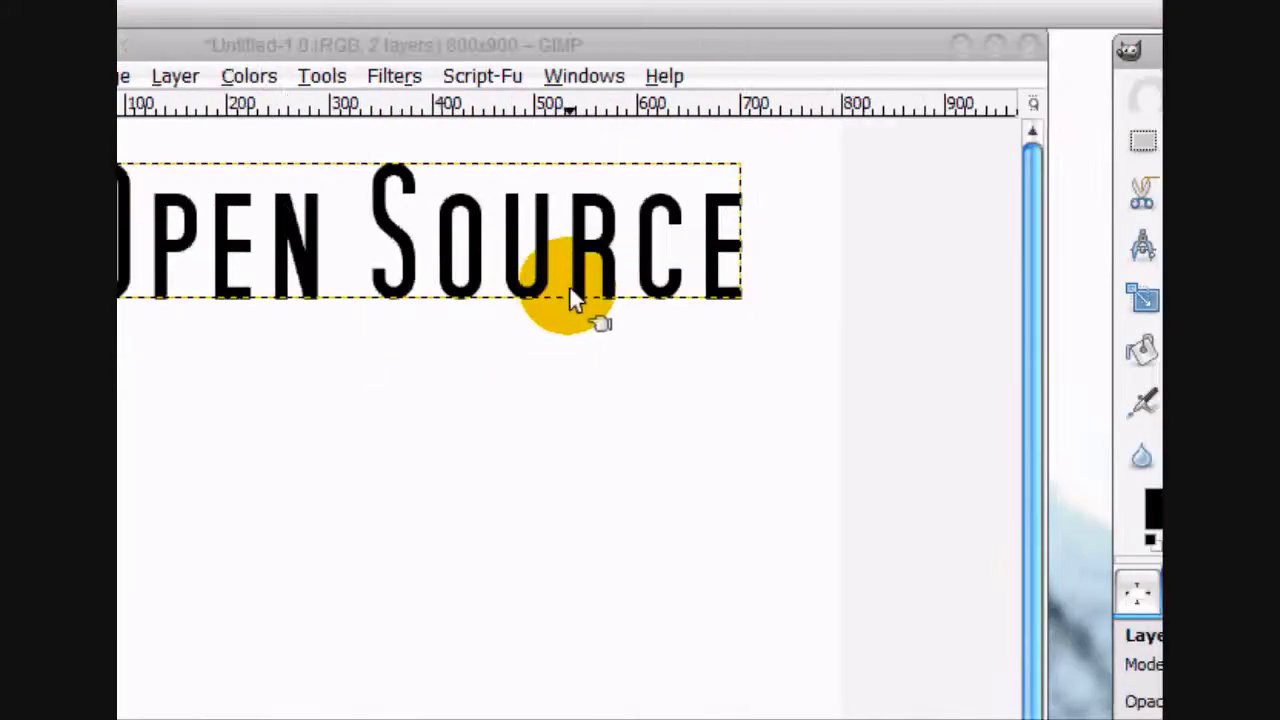
{"action": "left_click", "coordinate": [360, 270]}
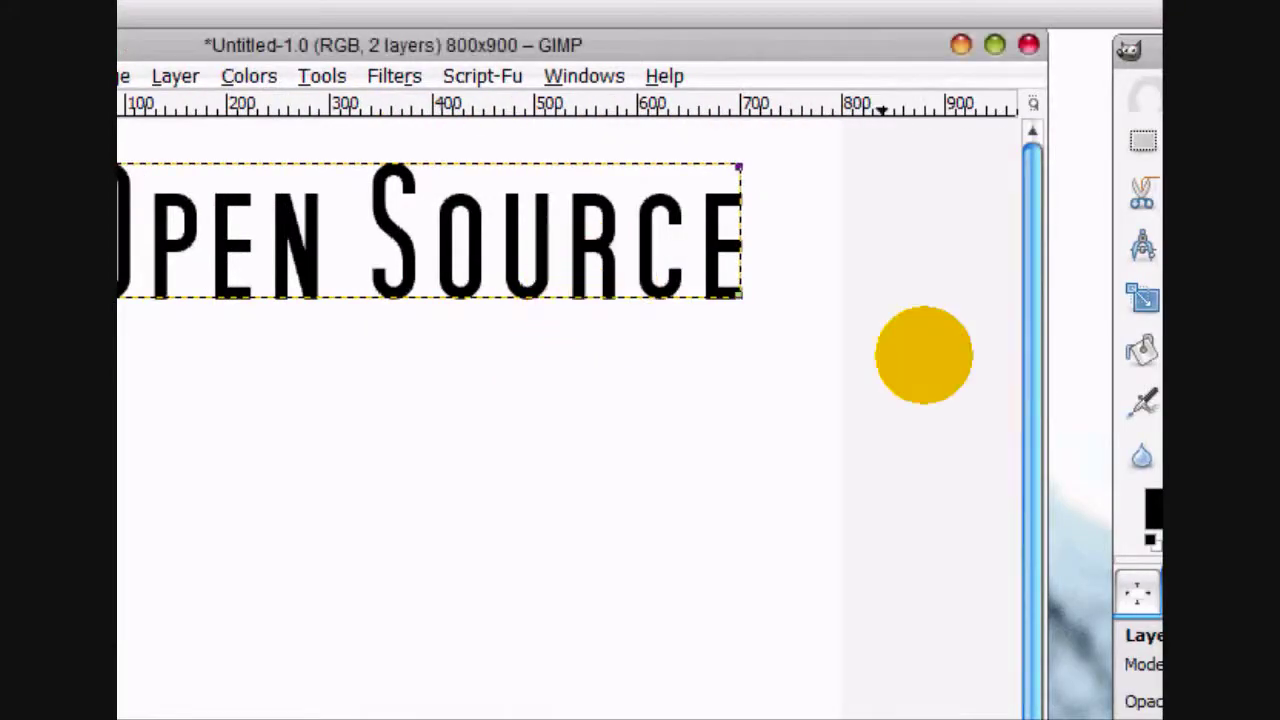
{"action": "left_click", "coordinate": [894, 420]}
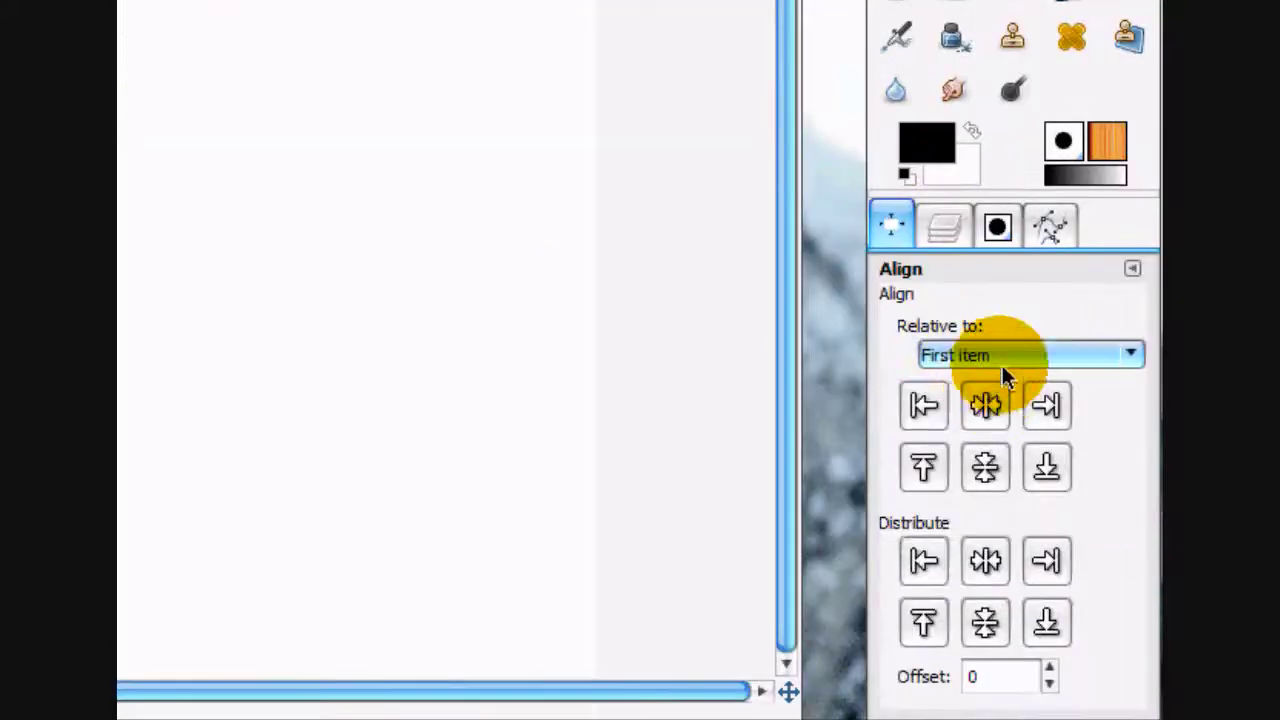
{"action": "left_click", "coordinate": [985, 405]}
{"action": "left_click", "coordinate": [984, 467]}
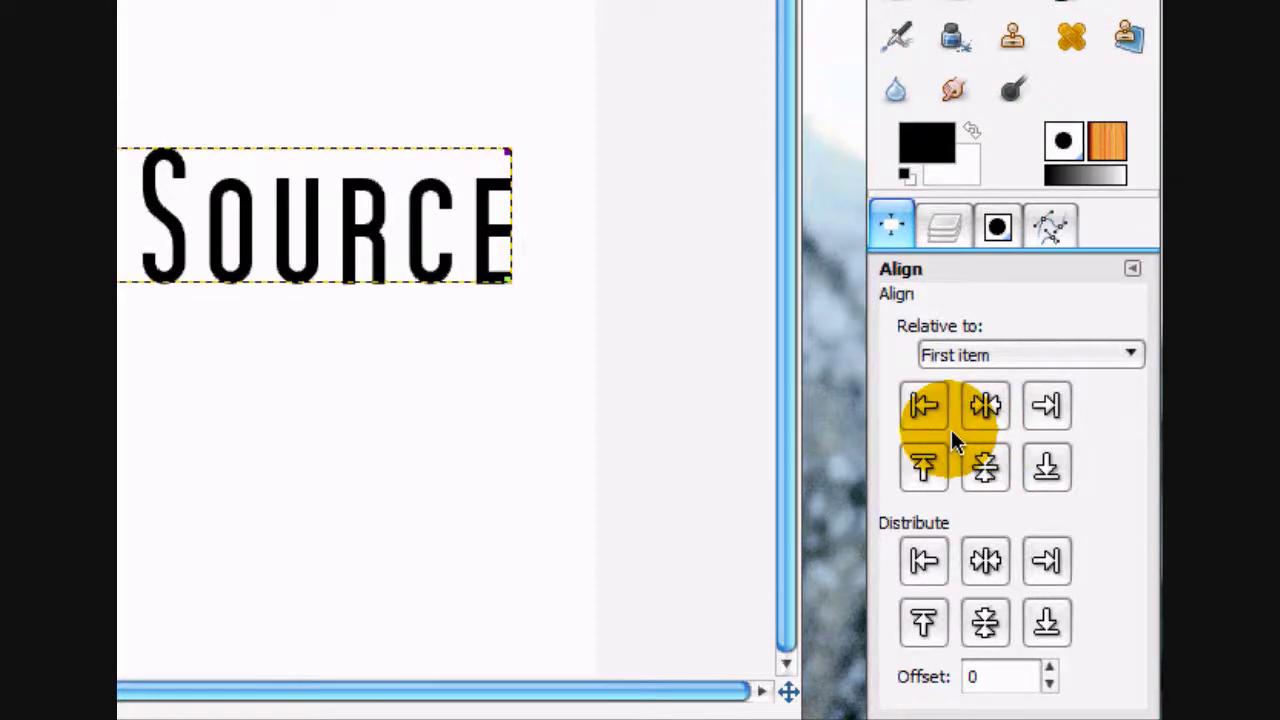
{"action": "key", "text": "ctrl+z"}
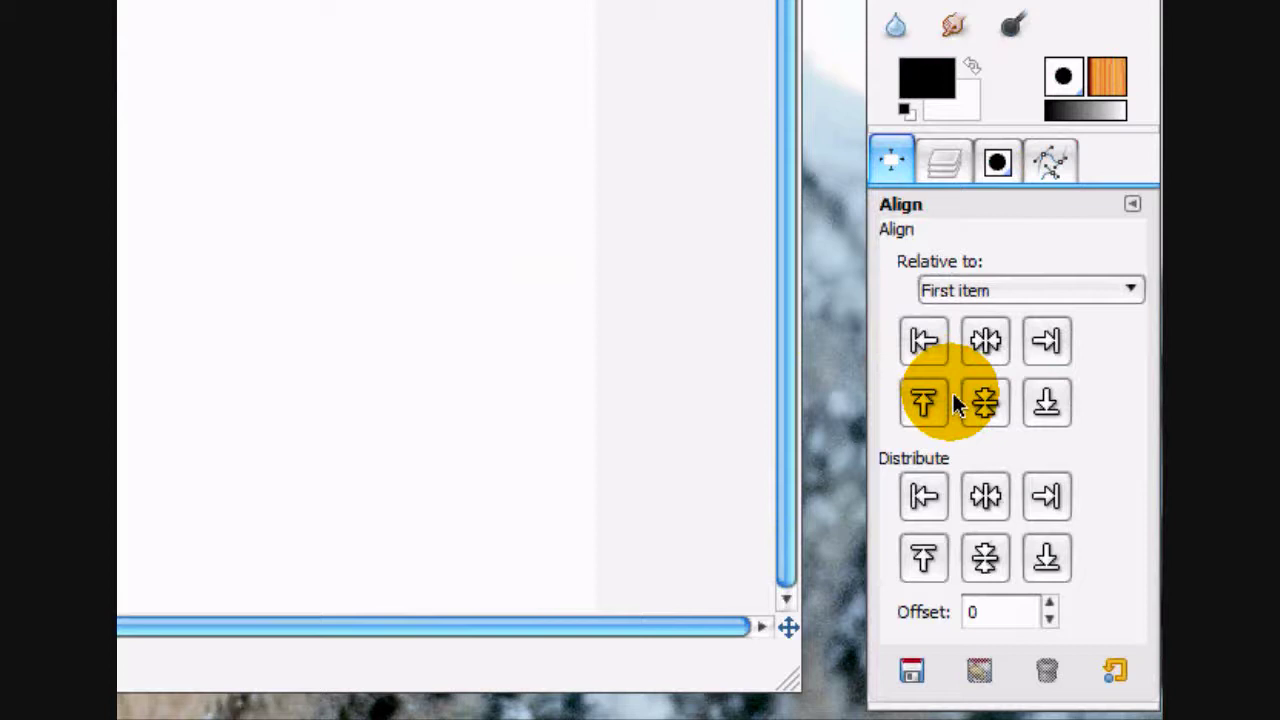
Step: Nudge the "Open Source" title slightly upward with the Move tool
{"action": "left_click", "coordinate": [951, 243]}
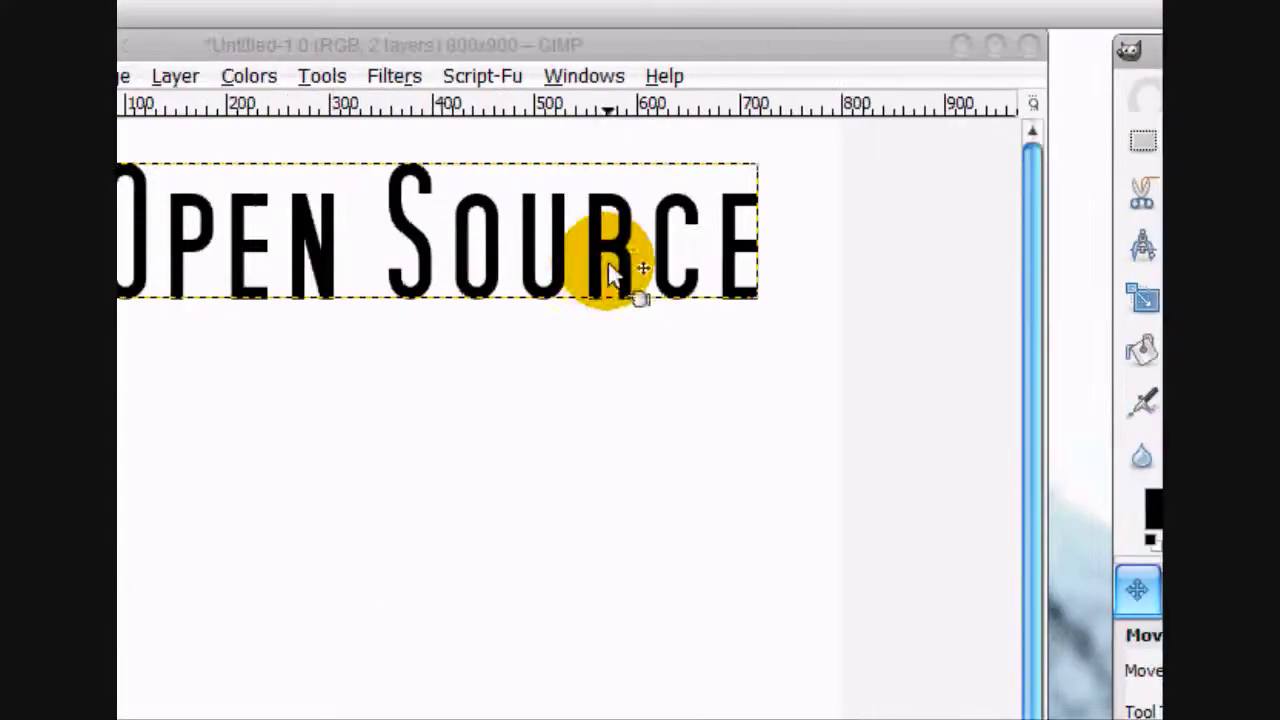
{"action": "key", "text": "Up"}
{"action": "key", "text": "Up"}
{"action": "key", "text": "Up"}
{"action": "key", "text": "Up"}
{"action": "key", "text": "Up"}
{"action": "key", "text": "Up"}
Step: Add a smaller text layer reading "May 2010" above the title
{"action": "left_click", "coordinate": [1147, 300]}
{"action": "left_click", "coordinate": [1146, 306]}
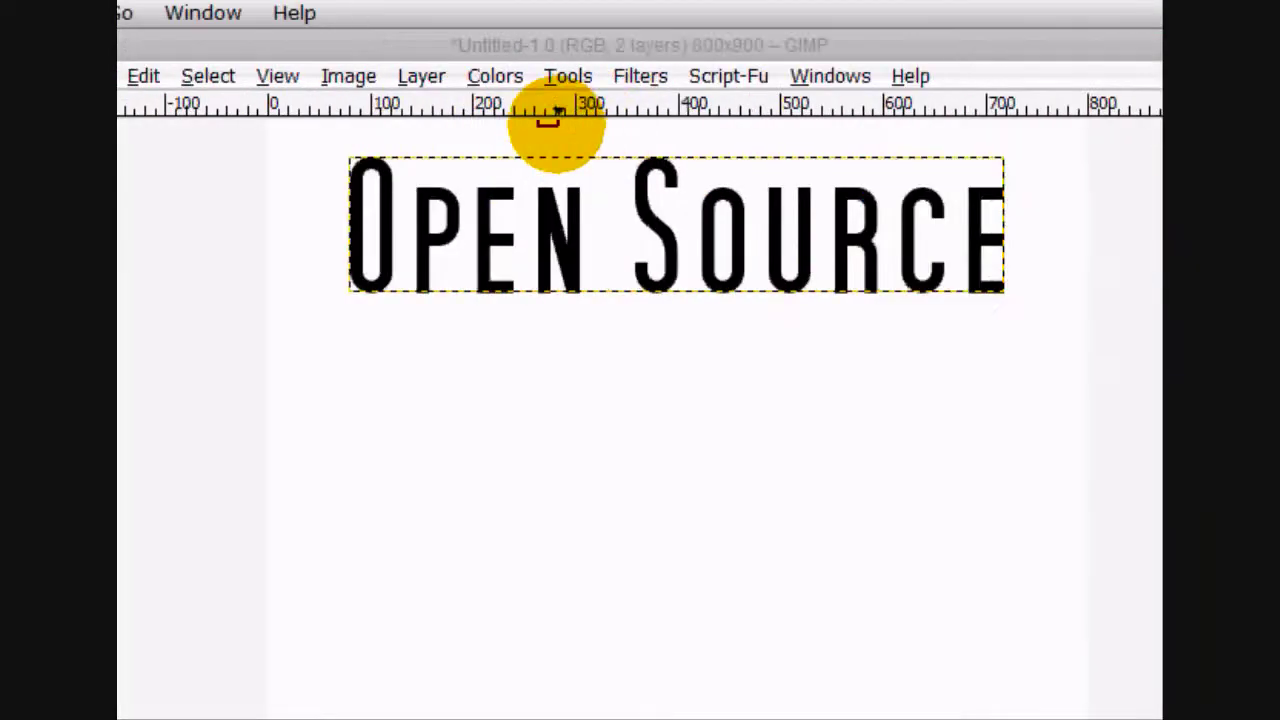
{"action": "left_click", "coordinate": [563, 133]}
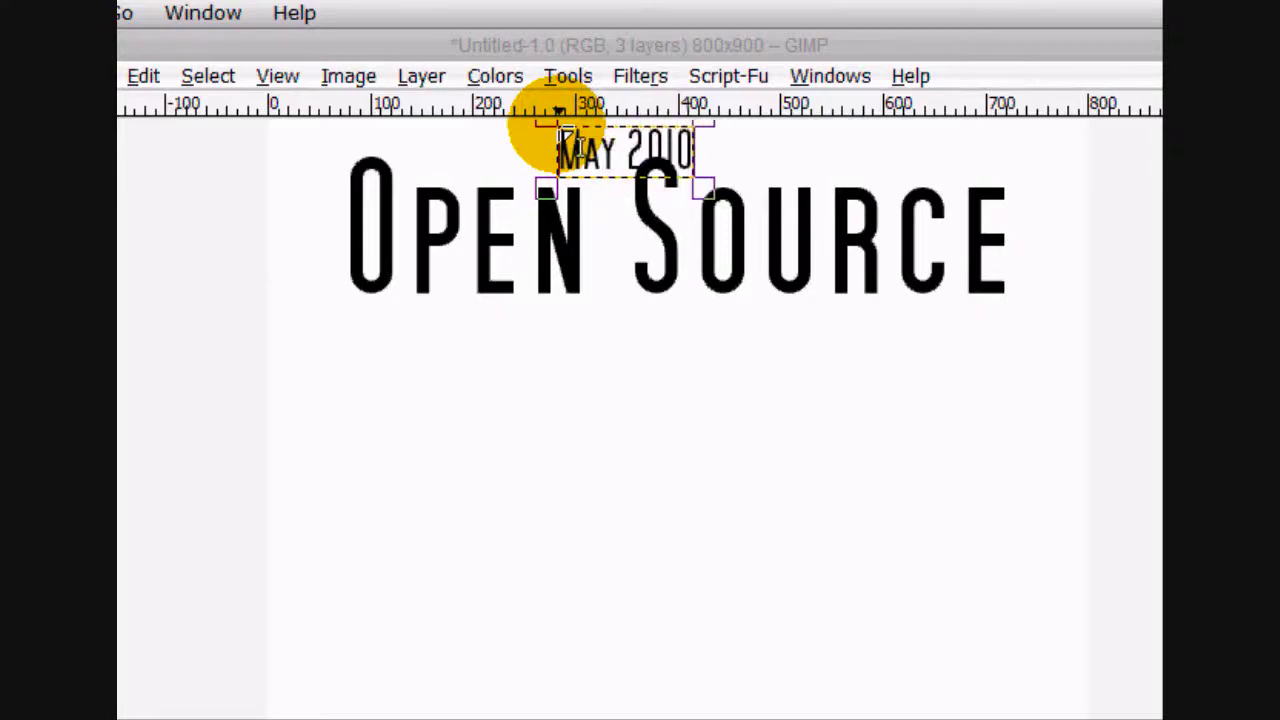
{"action": "left_click", "coordinate": [1000, 485]}
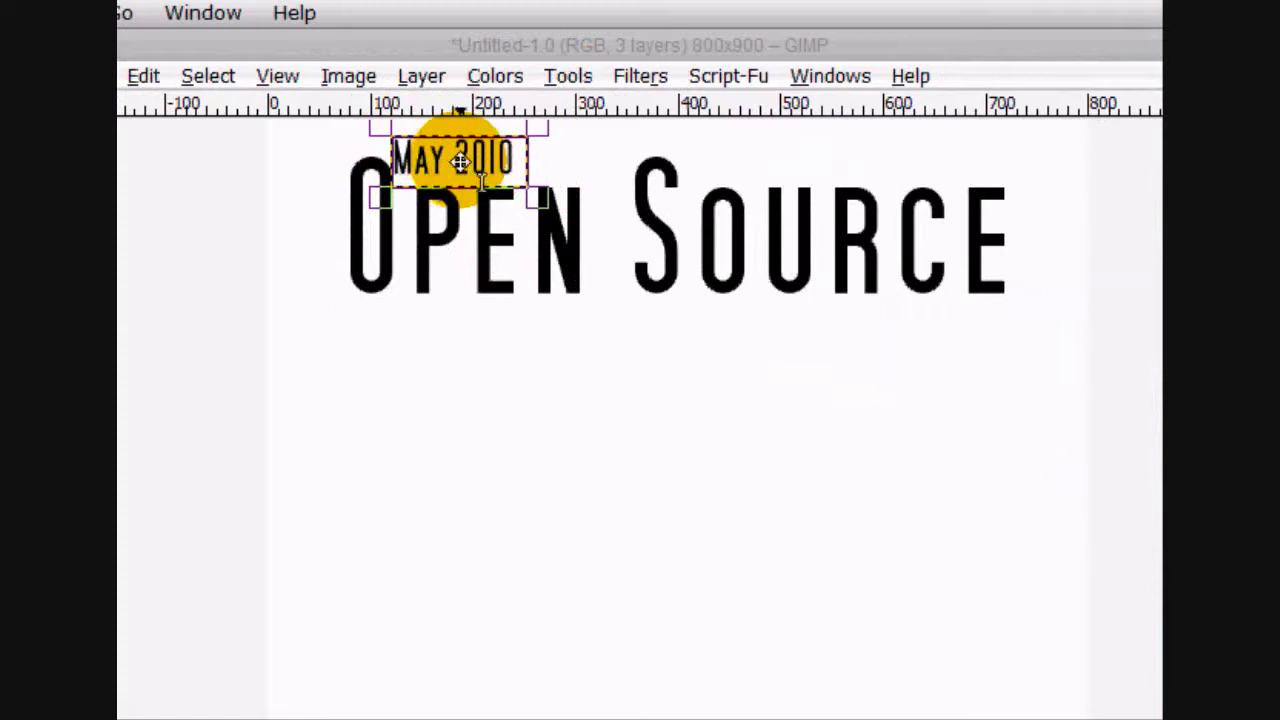
Step: Position the "May 2010" text just above the letters "pe" of "Open", beside the capital O
{"action": "left_click_drag", "start_coordinate": [459, 161], "coordinate": [455, 170]}
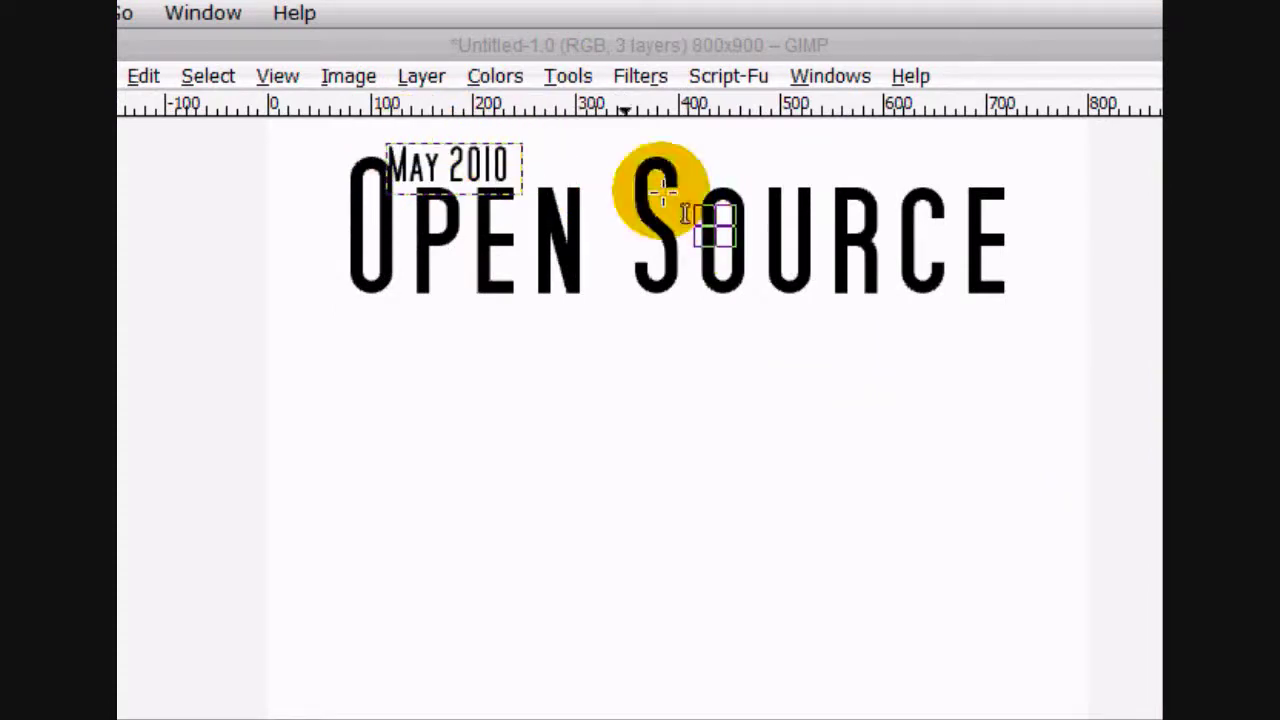
{"action": "left_click", "coordinate": [1011, 480]}
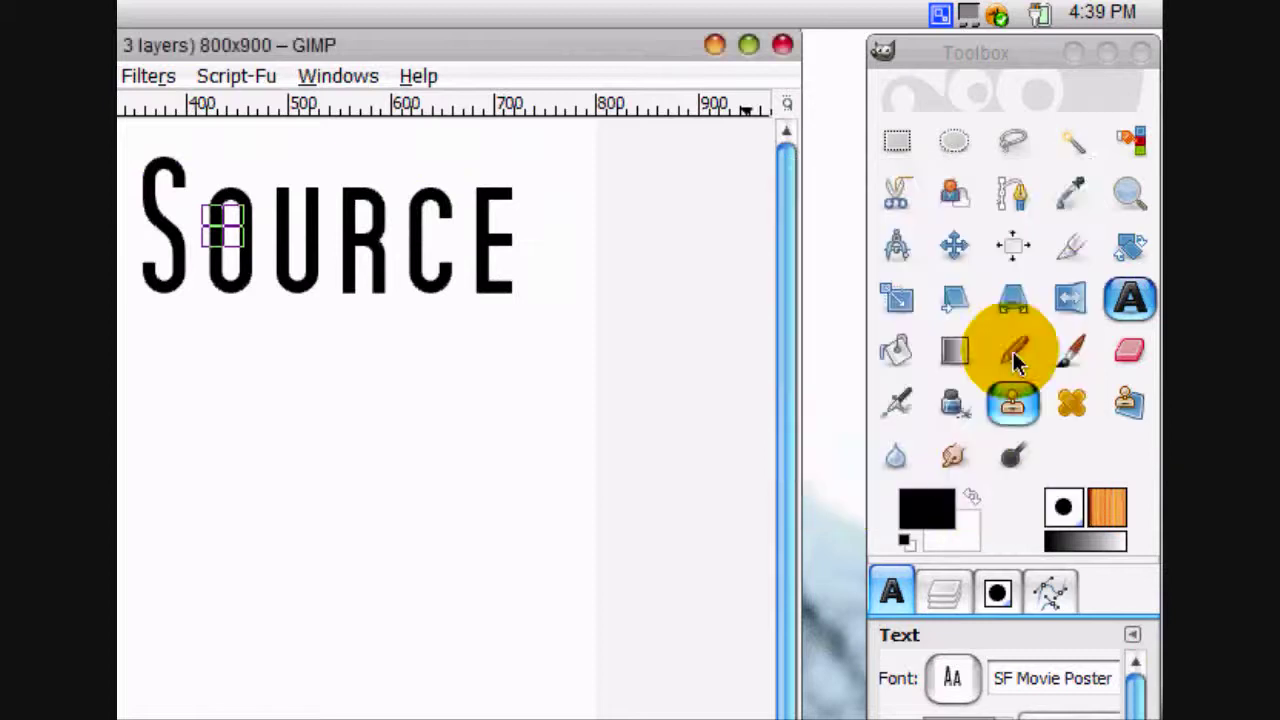
{"action": "left_click", "coordinate": [964, 248]}
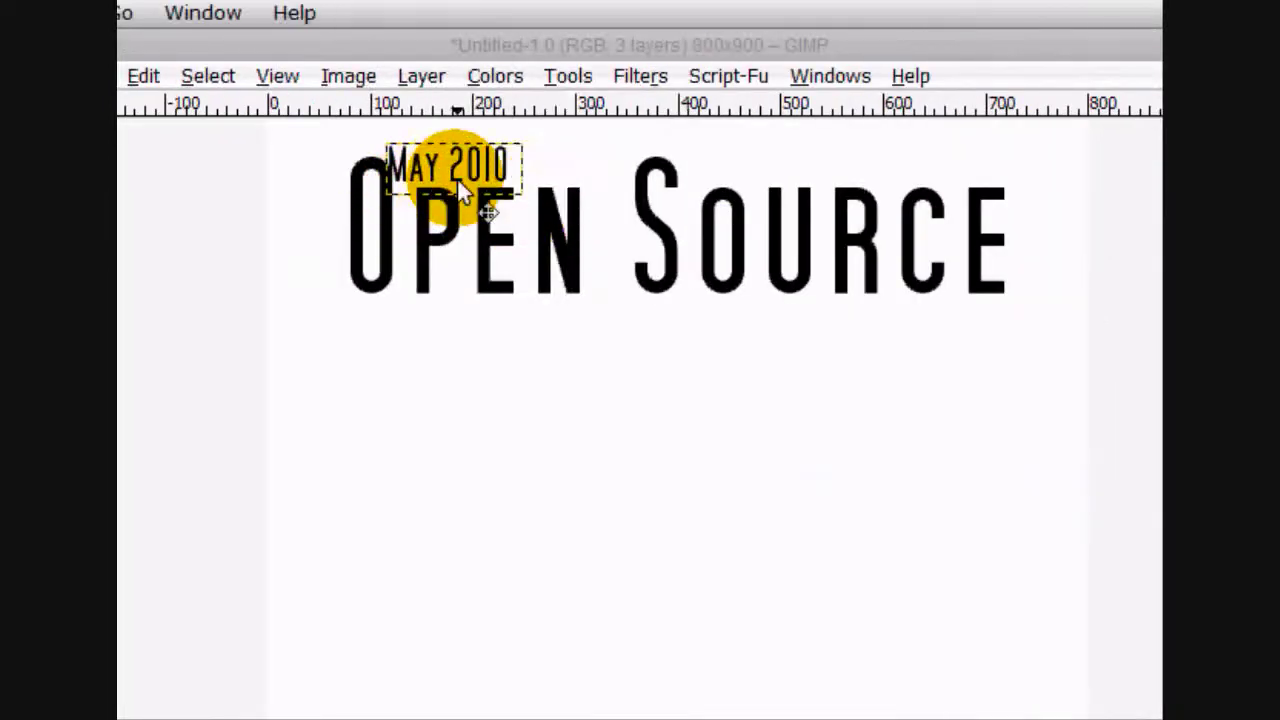
{"action": "left_click", "coordinate": [457, 177]}
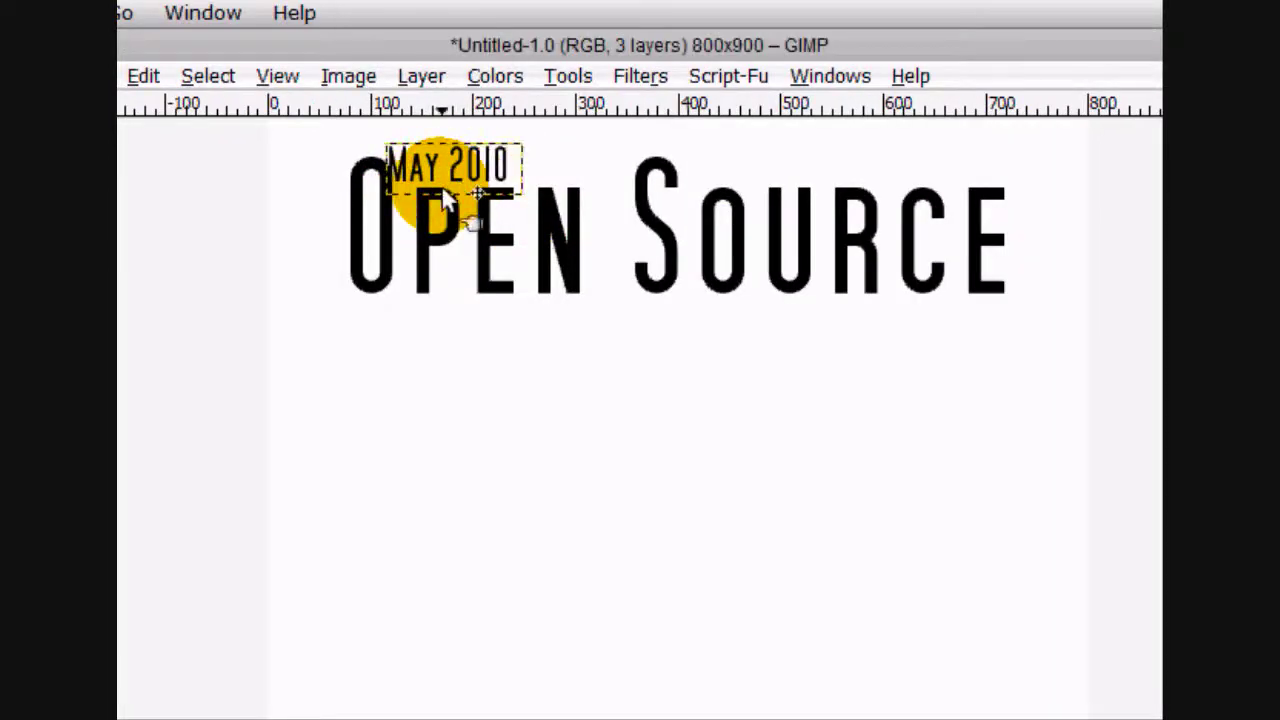
{"action": "left_click_drag", "start_coordinate": [441, 188], "coordinate": [443, 191]}
Step: Look through the layer stack and make the "May 2010" text layer active
{"action": "left_click", "coordinate": [944, 388]}
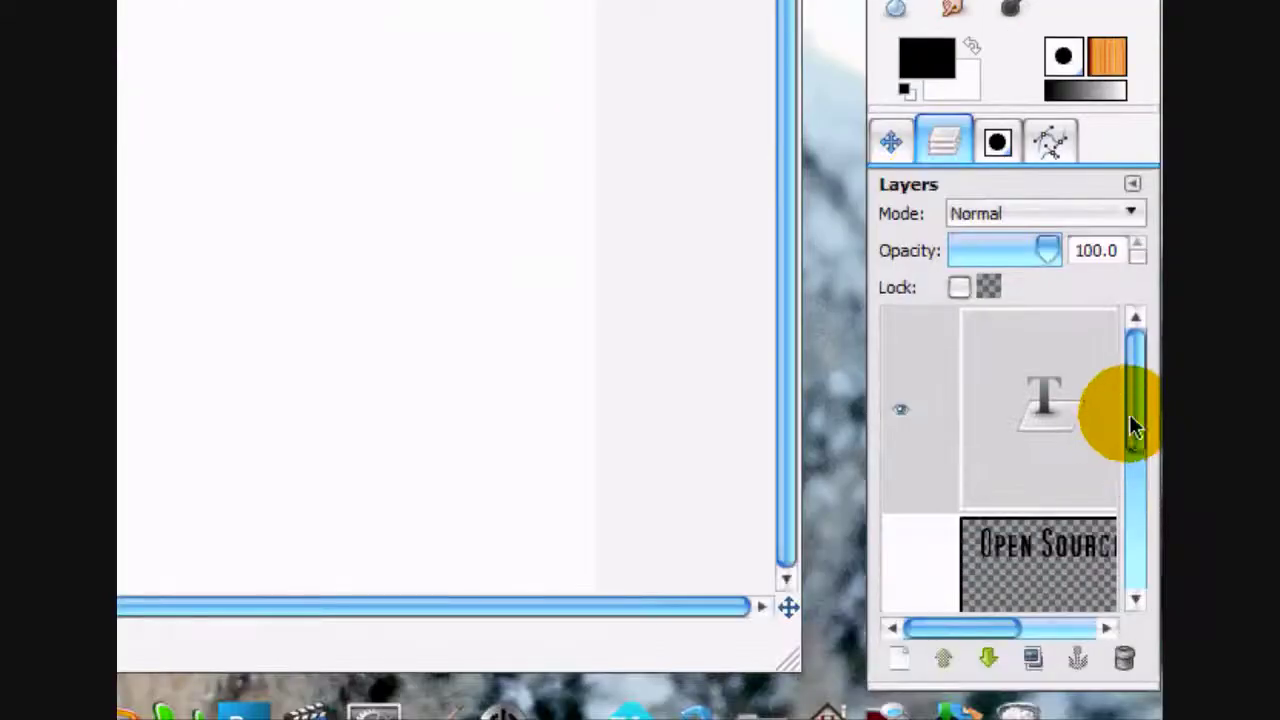
{"action": "left_click_drag", "start_coordinate": [1135, 425], "coordinate": [1137, 546]}
{"action": "left_click", "coordinate": [1062, 475]}
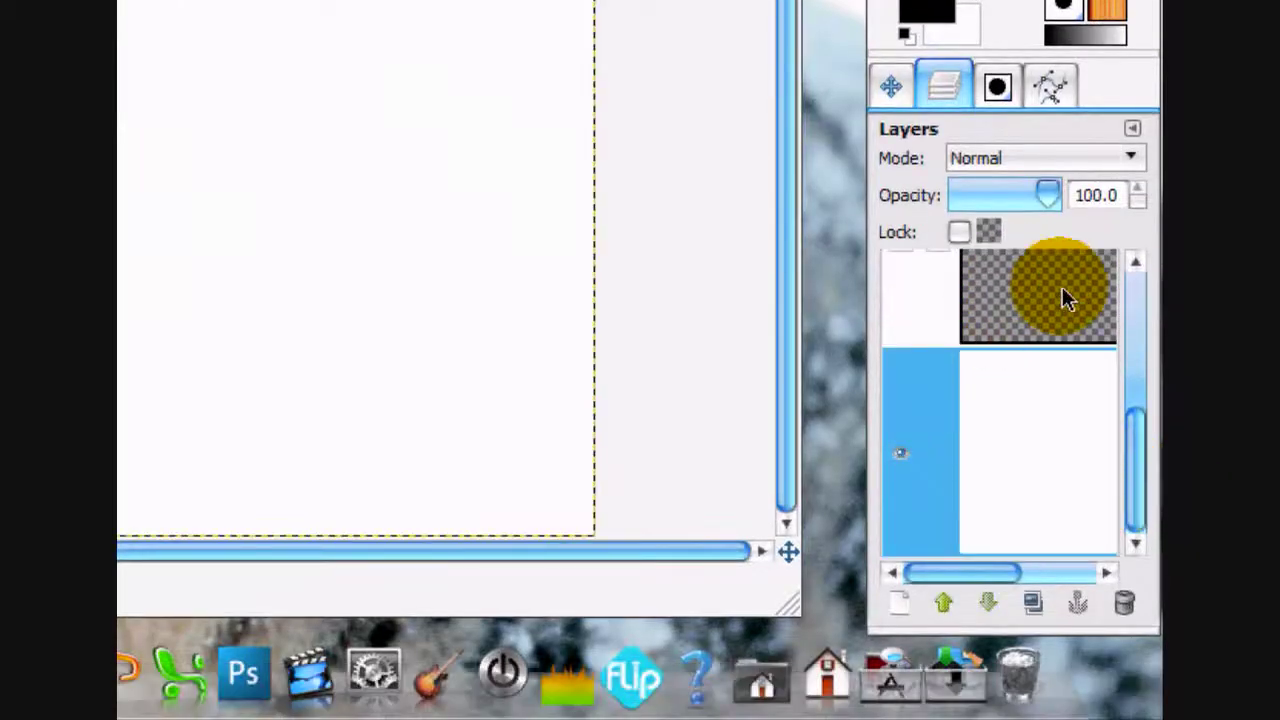
{"action": "left_click_drag", "start_coordinate": [1125, 430], "coordinate": [1128, 263]}
{"action": "left_click", "coordinate": [1033, 338]}
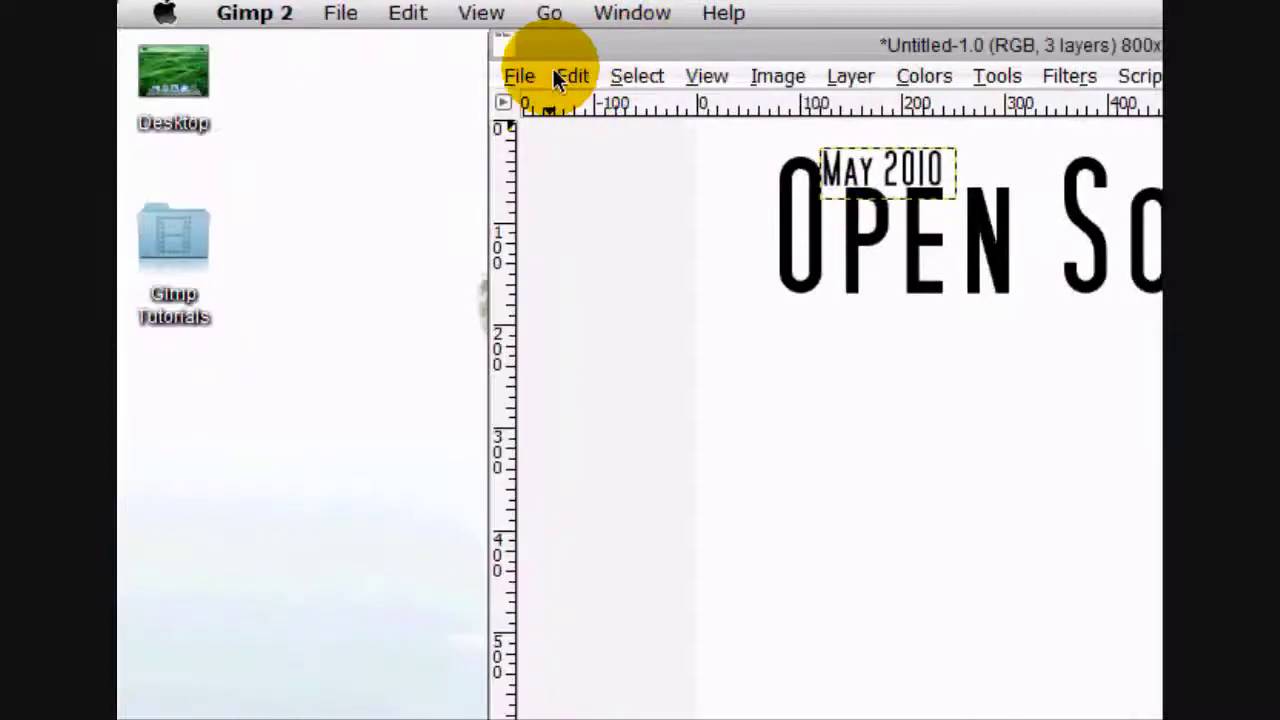
Step: Open the GIMP mascot picture as a new layer and lower it beneath the "May 2010" text layer
{"action": "left_click", "coordinate": [519, 77]}
{"action": "mouse_move", "coordinate": [706, 76]}
{"action": "key", "text": "Escape"}
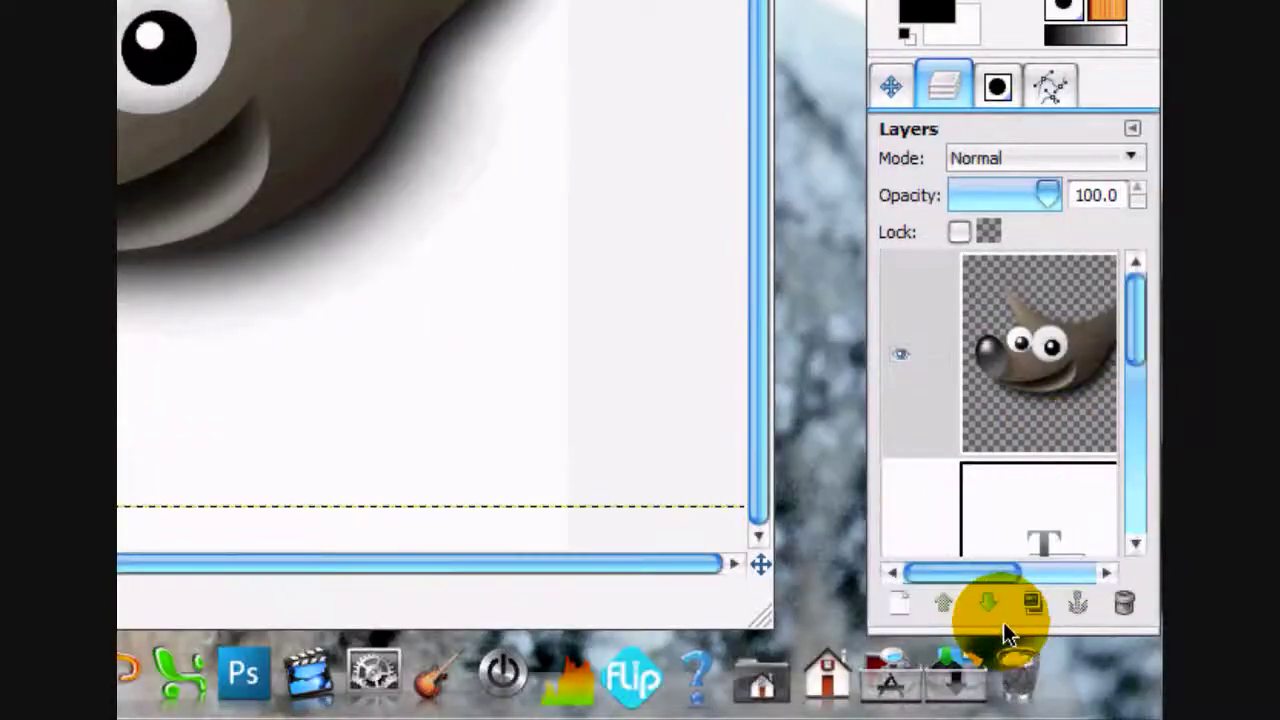
{"action": "left_click", "coordinate": [995, 597]}
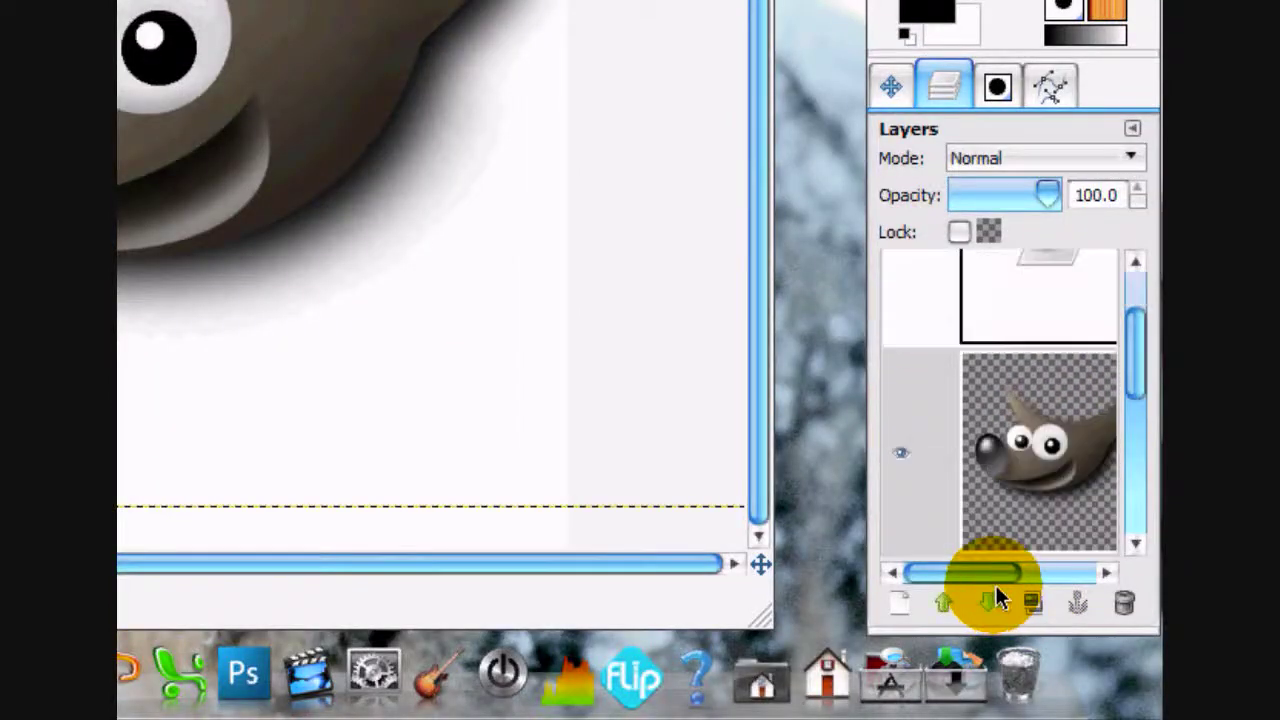
Step: Lower the GIMP mascot layer one more place in the layer stack
{"action": "left_click", "coordinate": [986, 602]}
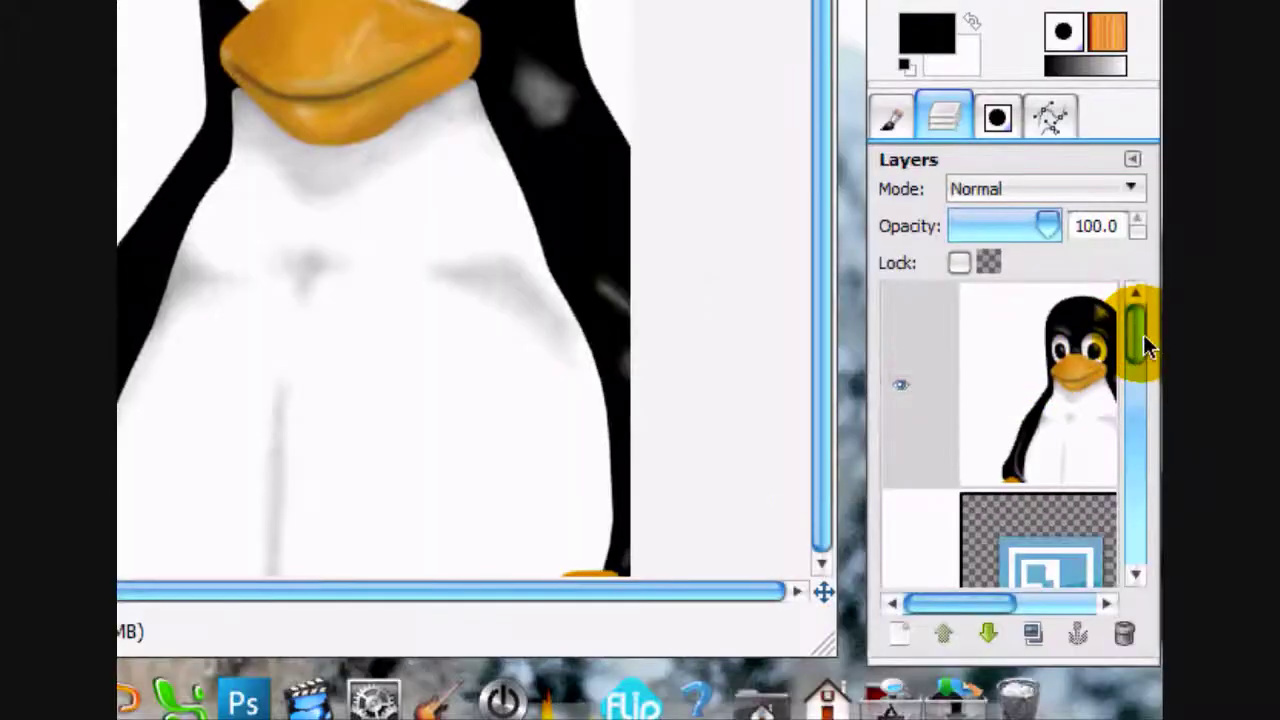
Step: Scale the large penguin layer down to 726 × 858 pixels
{"action": "mouse_move", "coordinate": [1143, 335]}
{"action": "left_mouse_down"}
{"action": "mouse_move", "coordinate": [1130, 347]}
{"action": "mouse_move", "coordinate": [1137, 326]}
{"action": "mouse_move", "coordinate": [1134, 371]}
{"action": "mouse_move", "coordinate": [1137, 329]}
{"action": "left_mouse_up"}
{"action": "left_click", "coordinate": [1020, 388]}
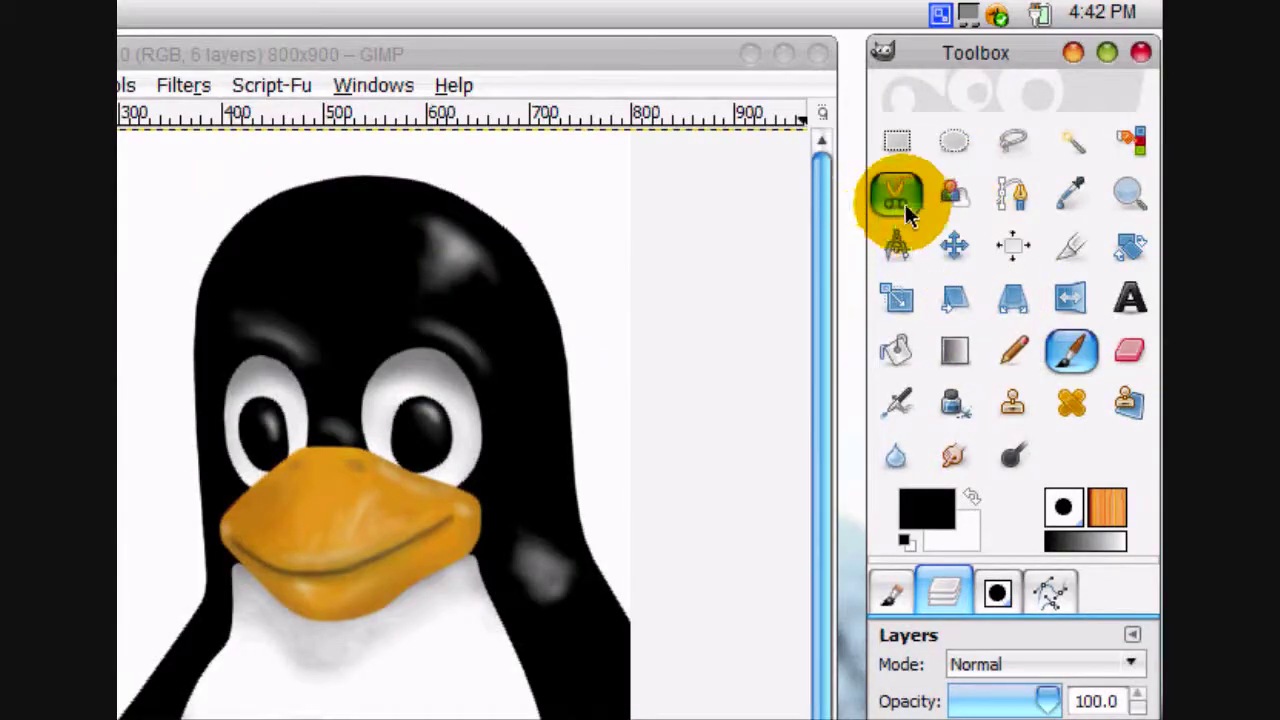
{"action": "left_click", "coordinate": [896, 296]}
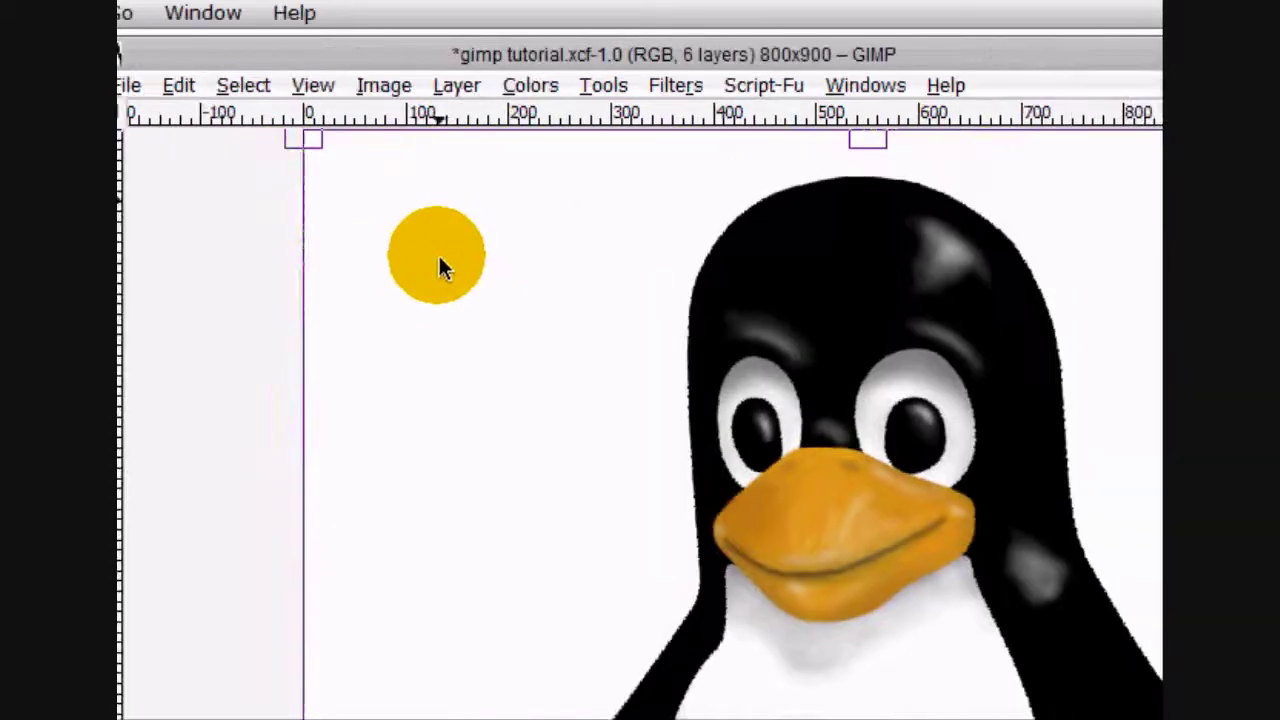
{"action": "left_click", "coordinate": [192, 509]}
{"action": "left_click", "coordinate": [716, 390]}
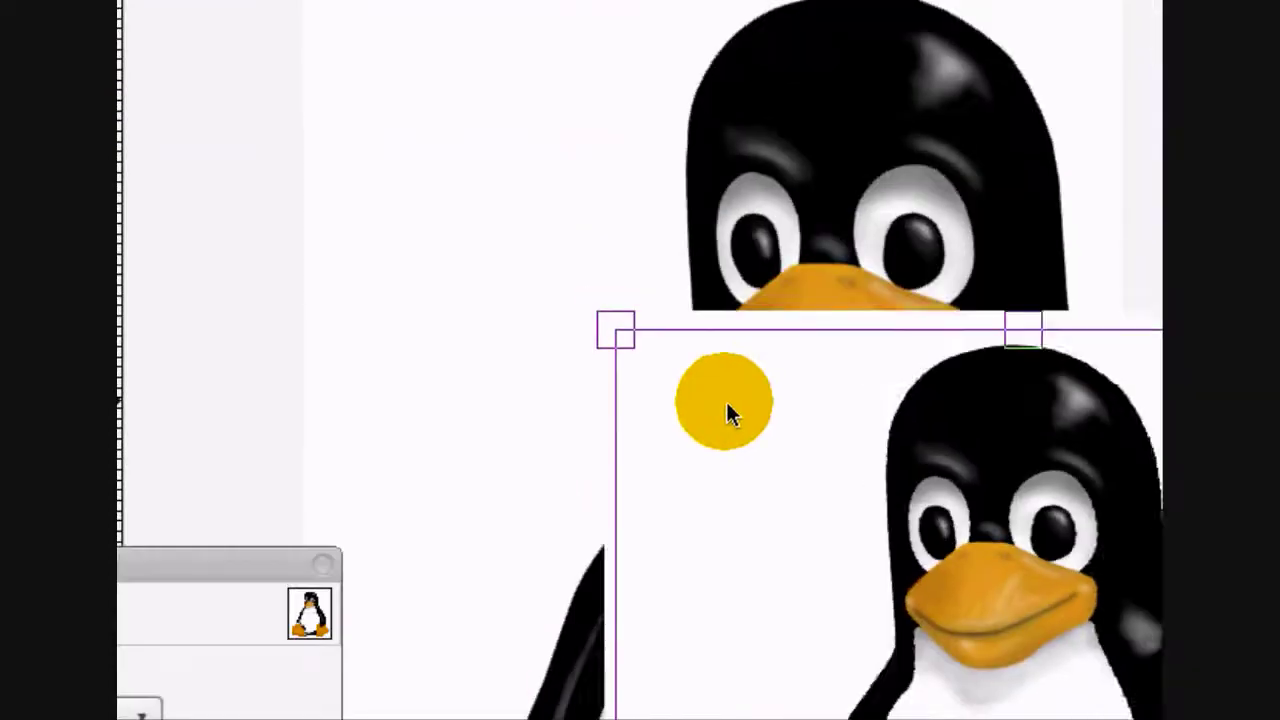
{"action": "type", "text": "1100"}
{"action": "key", "text": "Tab"}
{"action": "type", "text": "1300"}
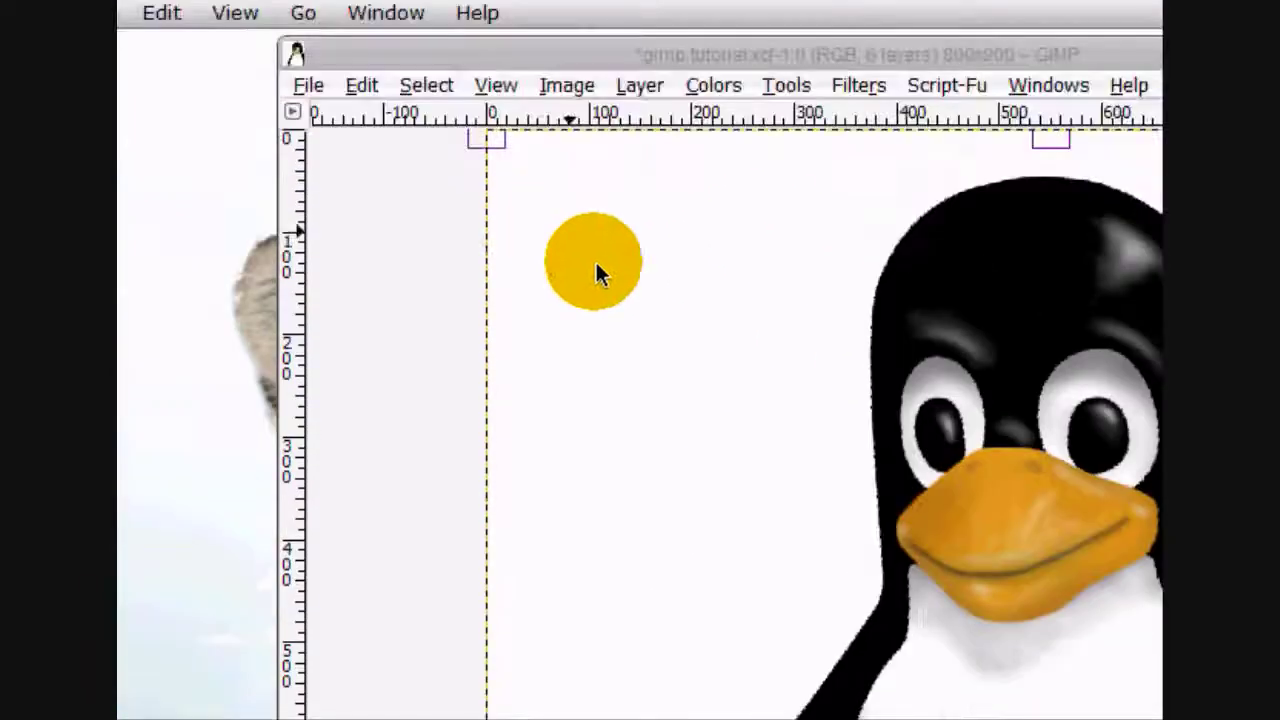
{"action": "left_click_drag", "start_coordinate": [574, 234], "coordinate": [702, 493]}
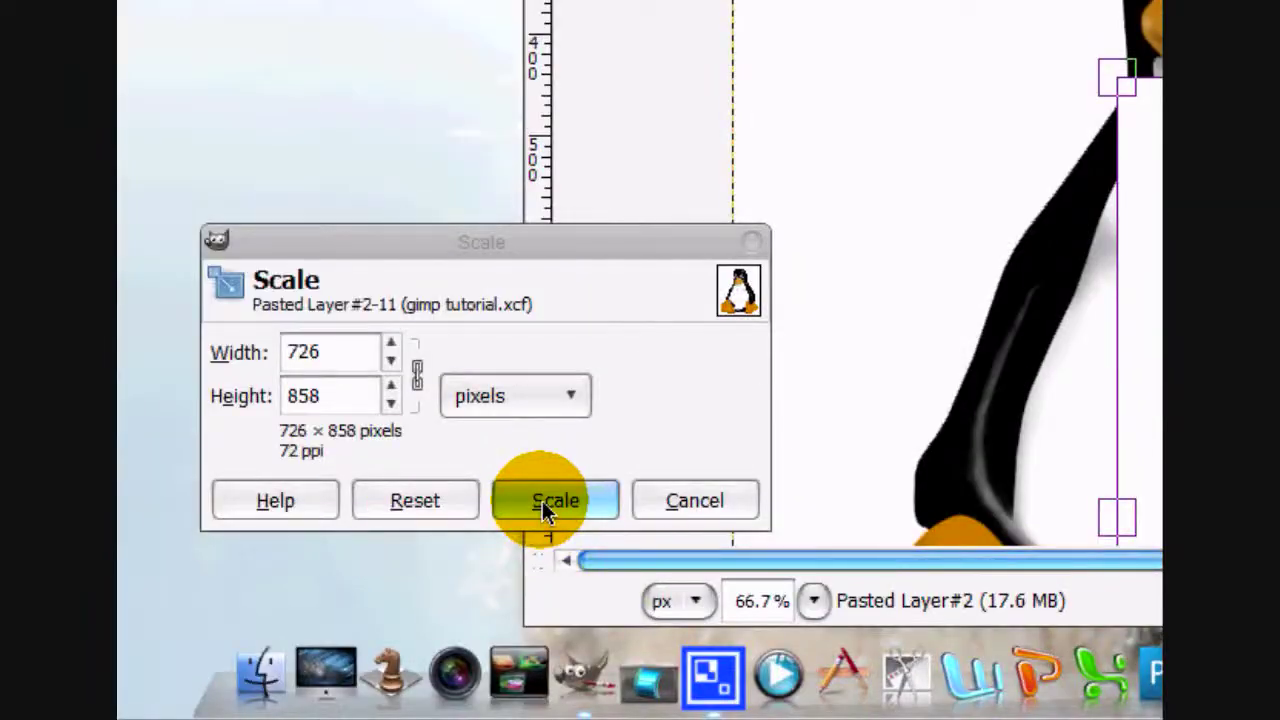
{"action": "left_click", "coordinate": [545, 500]}
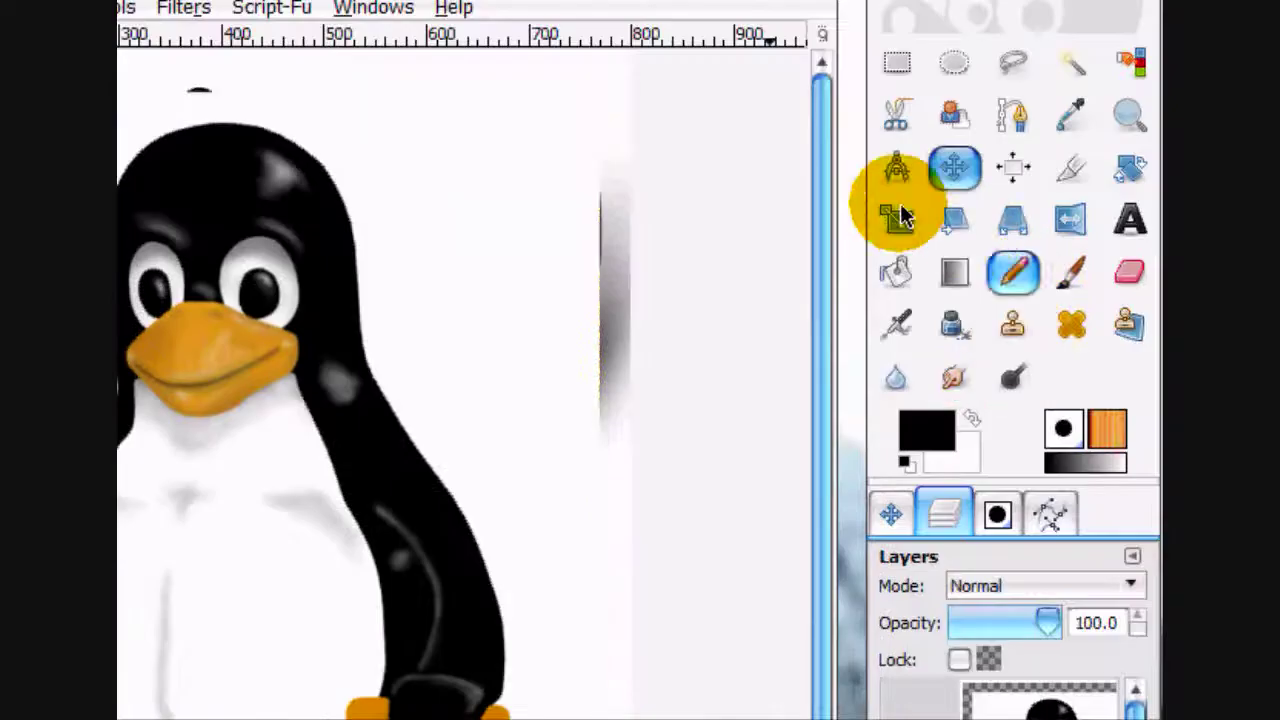
Step: Shrink the penguin layer to 202 × 239 pixels so that it sits in the cover's lower-right corner
{"action": "left_click", "coordinate": [898, 218]}
{"action": "left_click", "coordinate": [729, 294]}
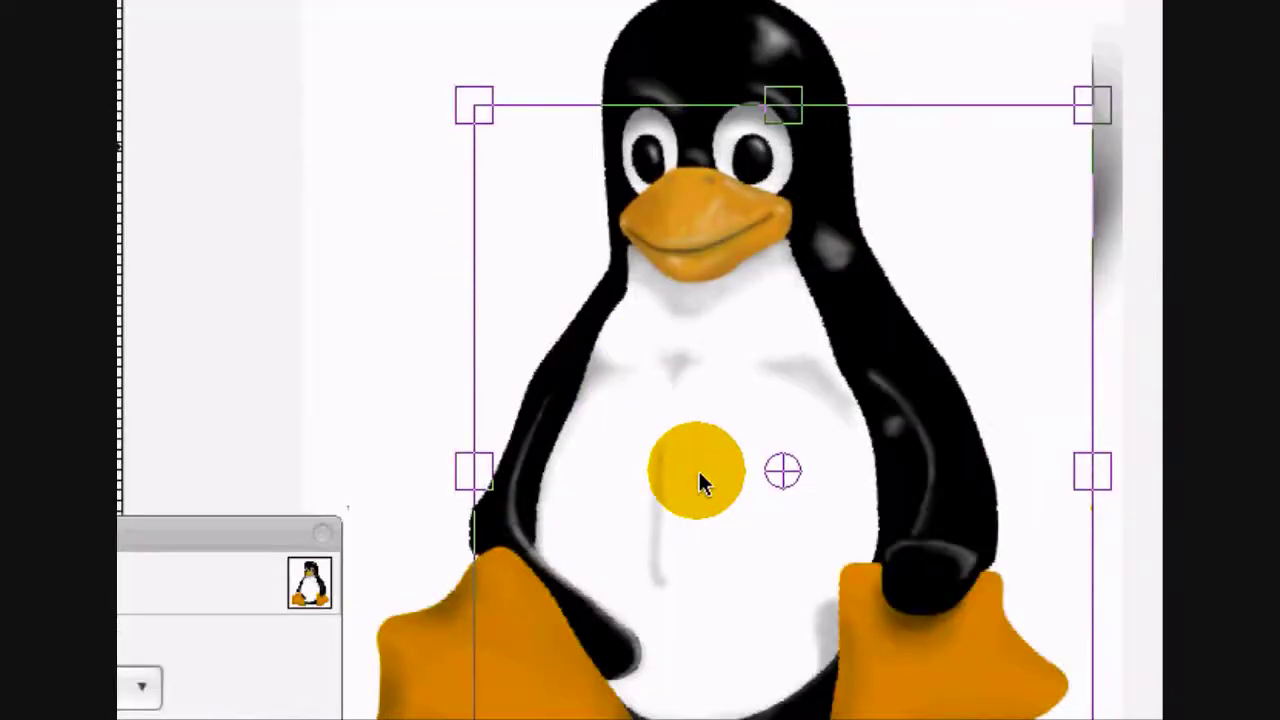
{"action": "left_click_drag", "start_coordinate": [699, 471], "coordinate": [870, 650]}
{"action": "left_click_drag", "start_coordinate": [869, 477], "coordinate": [842, 449]}
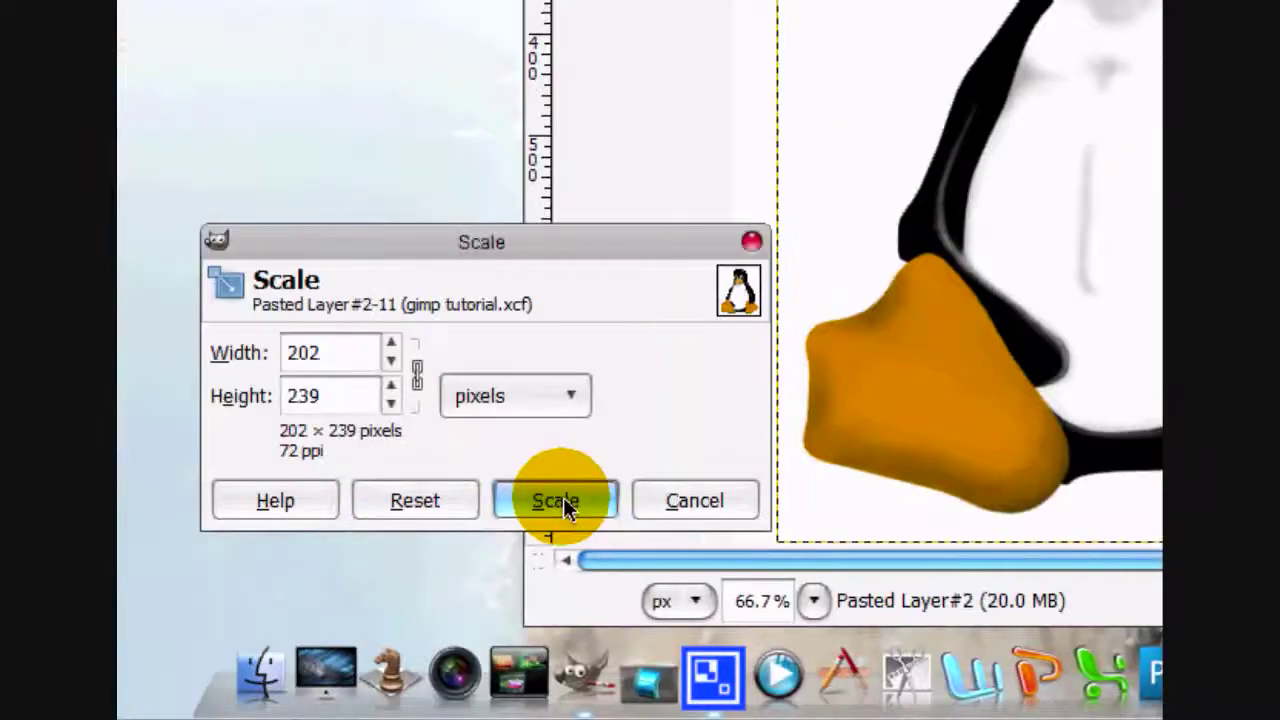
{"action": "left_click", "coordinate": [145, 611]}
{"action": "left_click", "coordinate": [955, 247]}
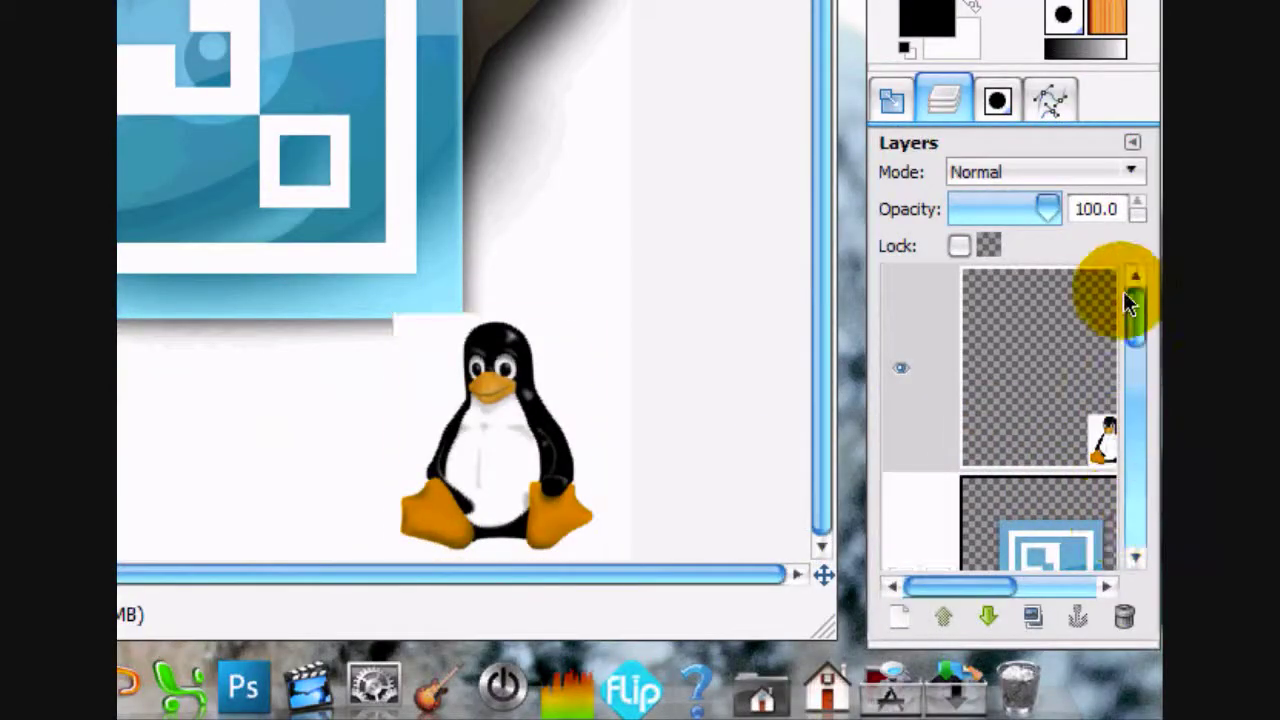
Step: Scale the blue square logo layer to 210 × 210 pixels and move it to the lower-left part of the cover
{"action": "left_click_drag", "start_coordinate": [1123, 292], "coordinate": [1123, 363]}
{"action": "left_click", "coordinate": [1052, 387]}
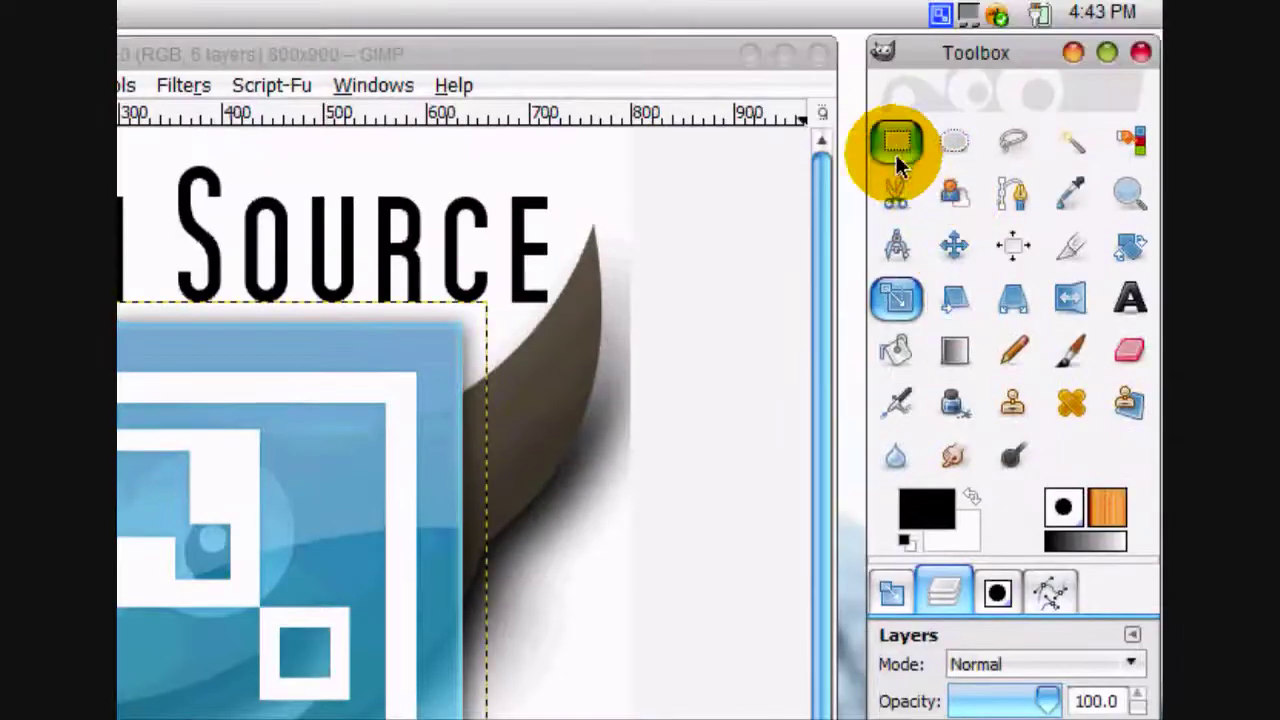
{"action": "left_click", "coordinate": [896, 297]}
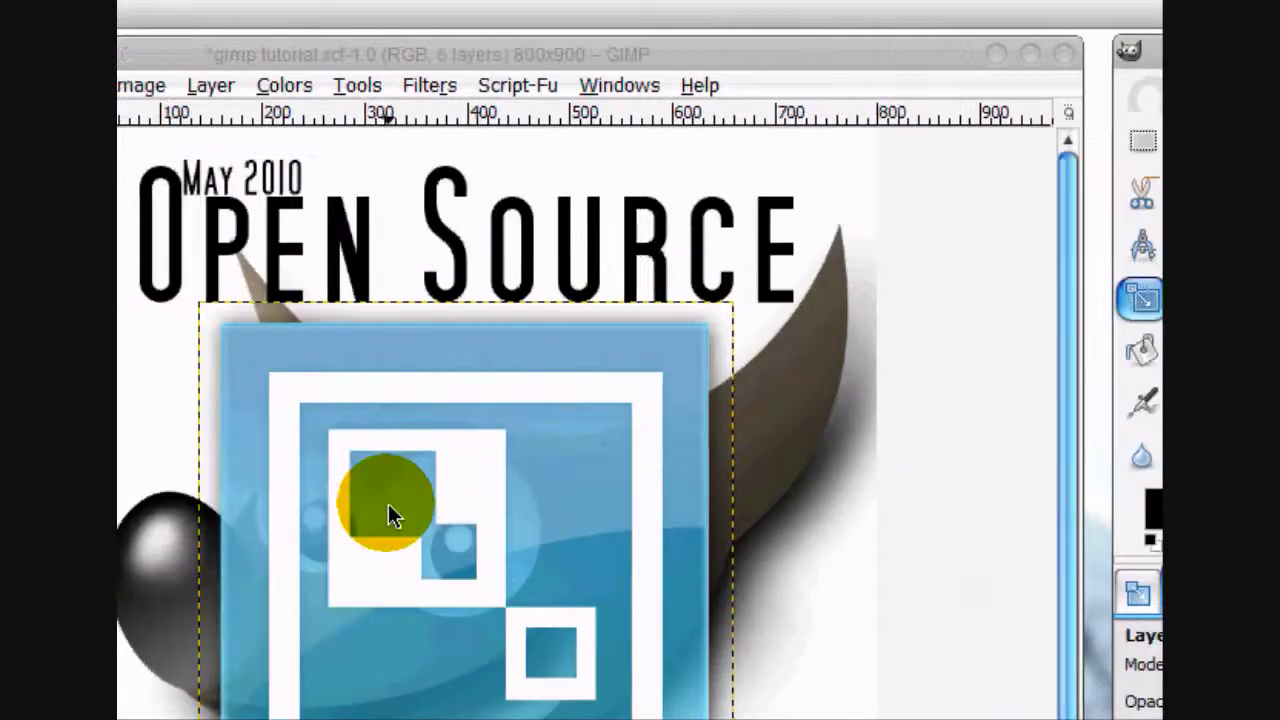
{"action": "left_click", "coordinate": [132, 499]}
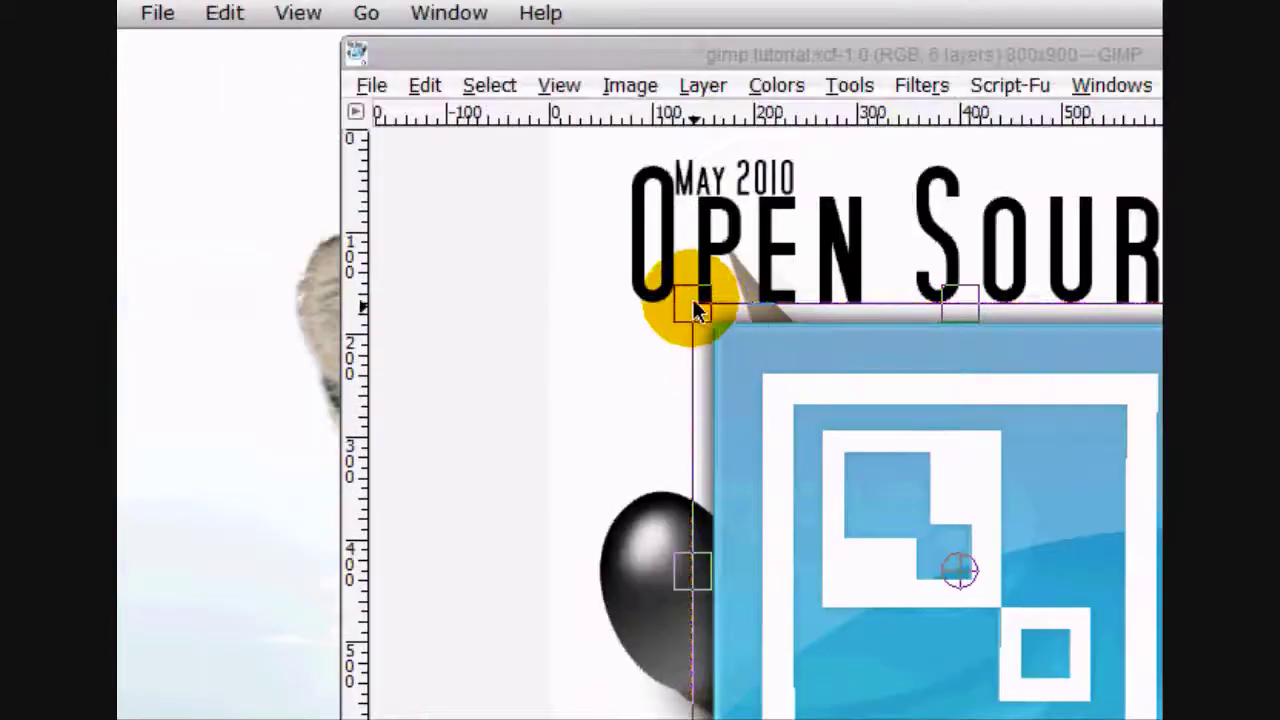
{"action": "left_click_drag", "start_coordinate": [693, 100], "coordinate": [928, 381]}
{"action": "left_click_drag", "start_coordinate": [682, 400], "coordinate": [723, 440]}
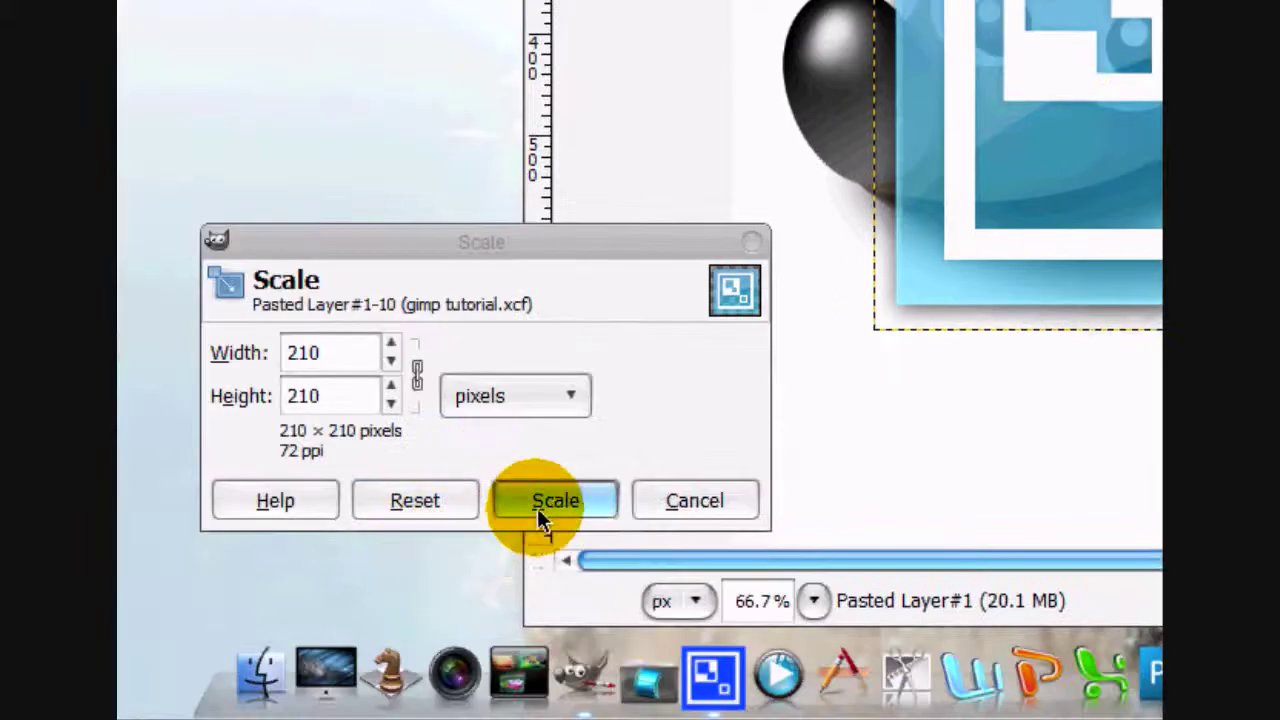
{"action": "left_click", "coordinate": [537, 508]}
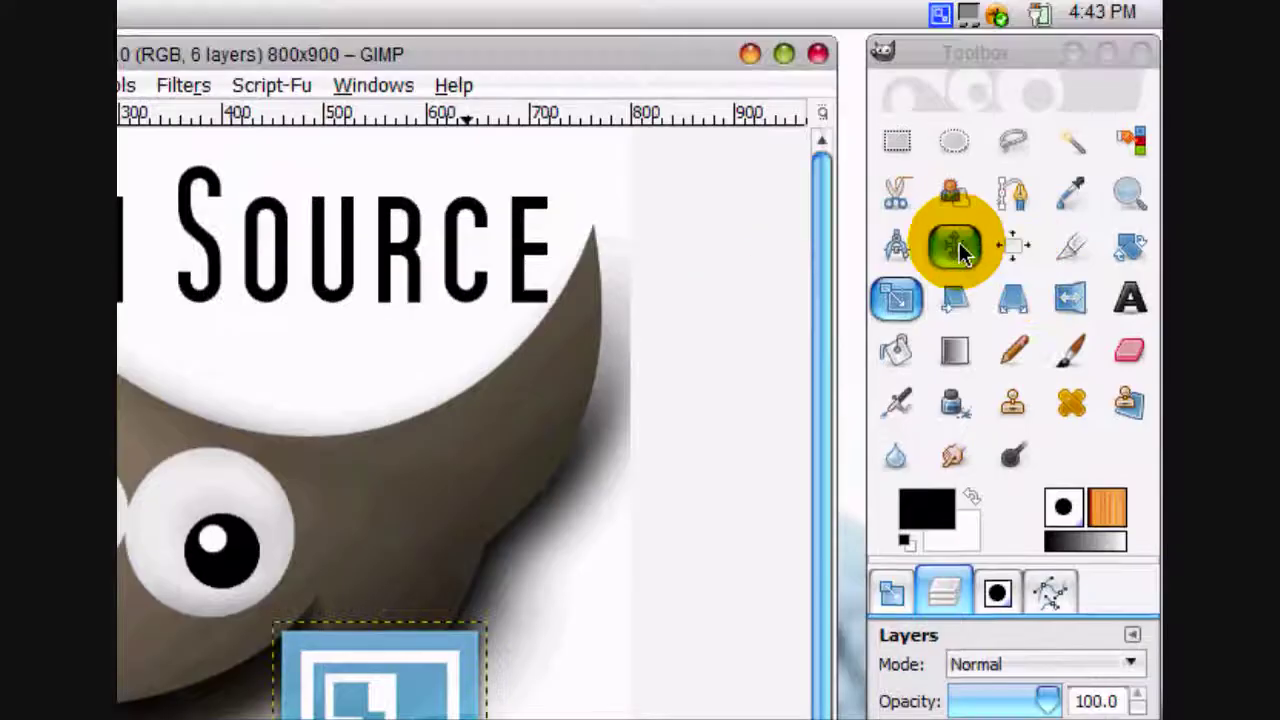
{"action": "left_click", "coordinate": [951, 243]}
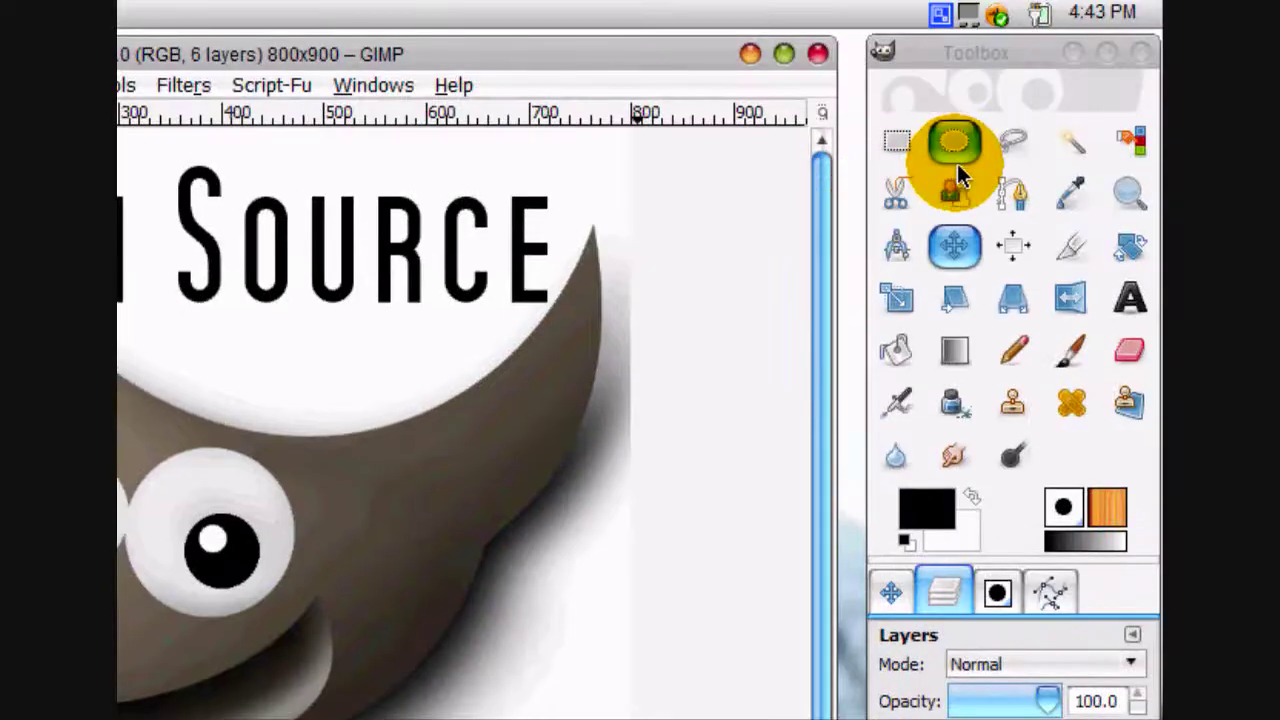
Step: Make the penguin layer active and nudge the penguin slightly within the cover's lower-right corner
{"action": "left_click", "coordinate": [896, 141]}
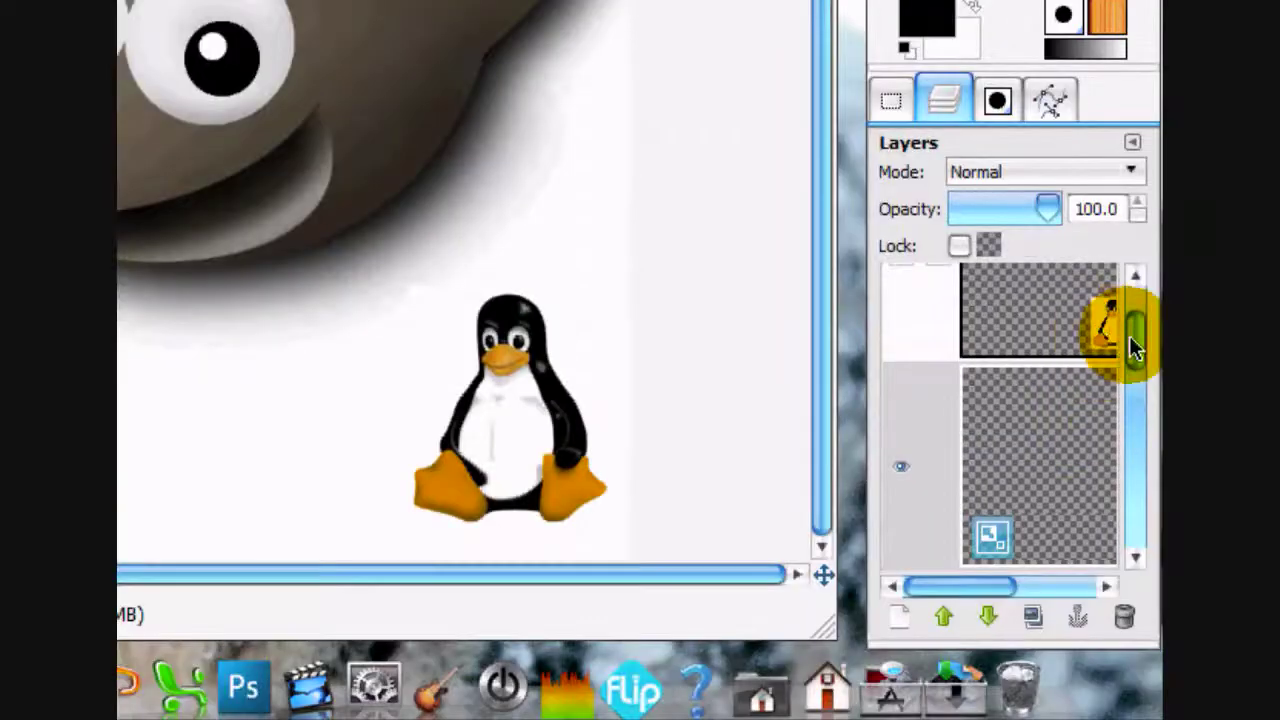
{"action": "mouse_move", "coordinate": [1130, 582]}
{"action": "left_mouse_down"}
{"action": "mouse_move", "coordinate": [1131, 549]}
{"action": "mouse_move", "coordinate": [1132, 580]}
{"action": "left_mouse_up"}
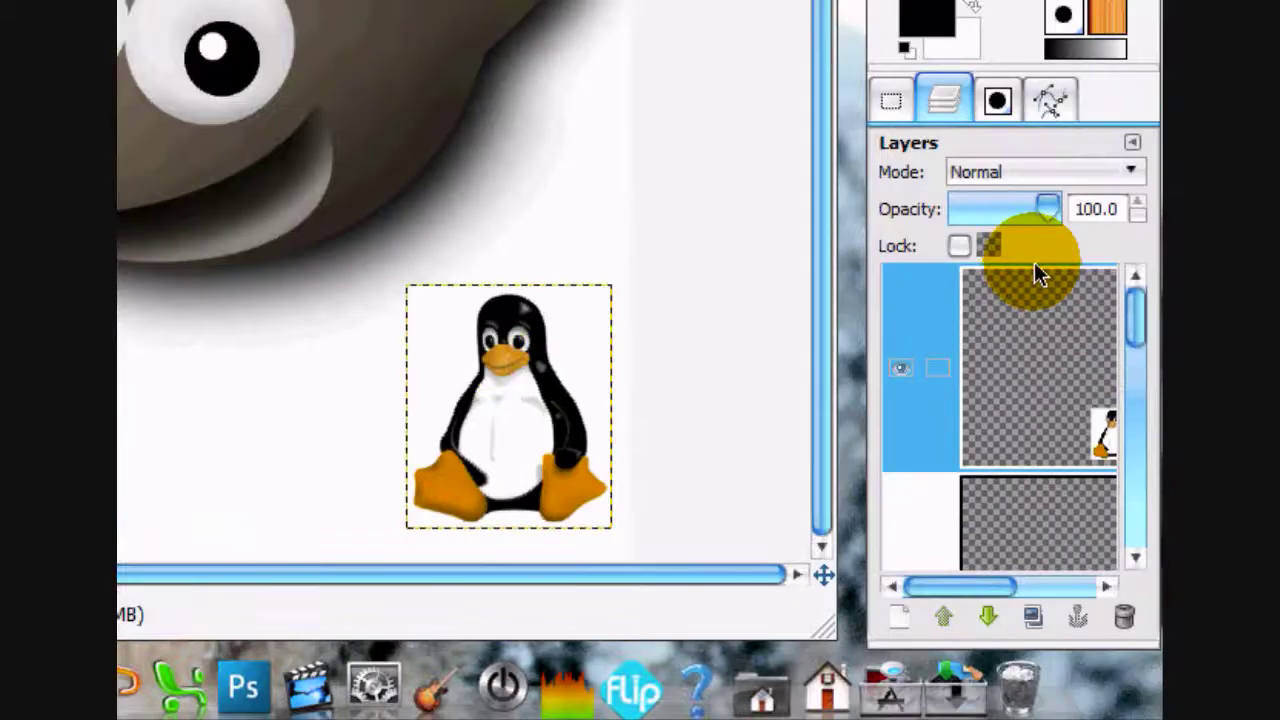
{"action": "left_click", "coordinate": [1017, 292]}
{"action": "left_click", "coordinate": [955, 6]}
{"action": "left_click_drag", "start_coordinate": [542, 661], "coordinate": [550, 672]}
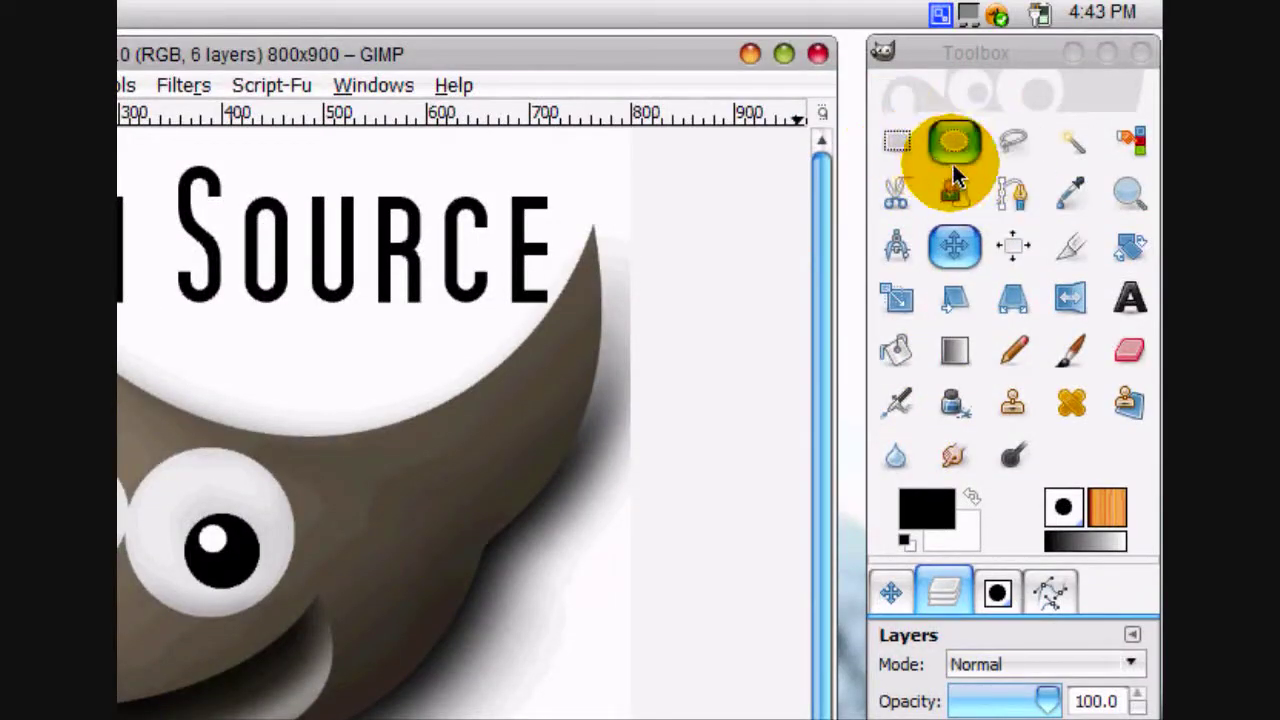
Step: Draw a rectangular selection of about 263 × 283 pixels around the penguin, slightly larger than its layer
{"action": "left_click", "coordinate": [911, 140]}
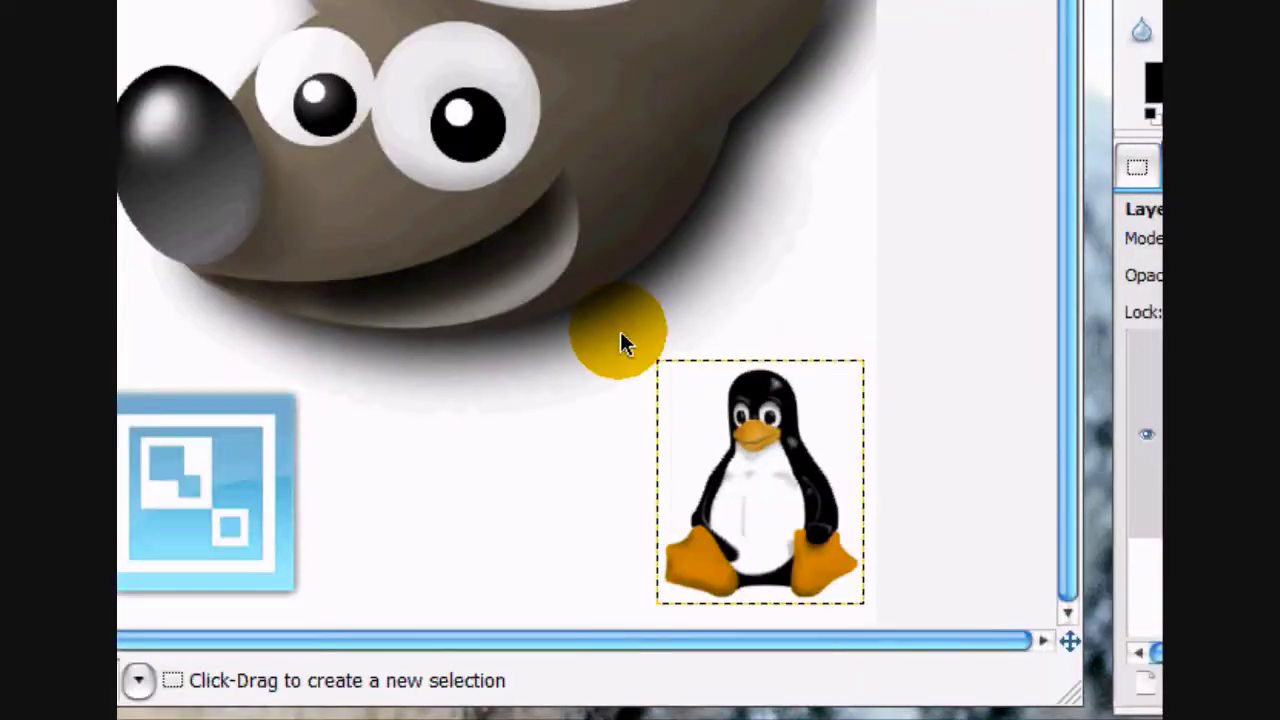
{"action": "left_click_drag", "start_coordinate": [620, 332], "coordinate": [889, 622]}
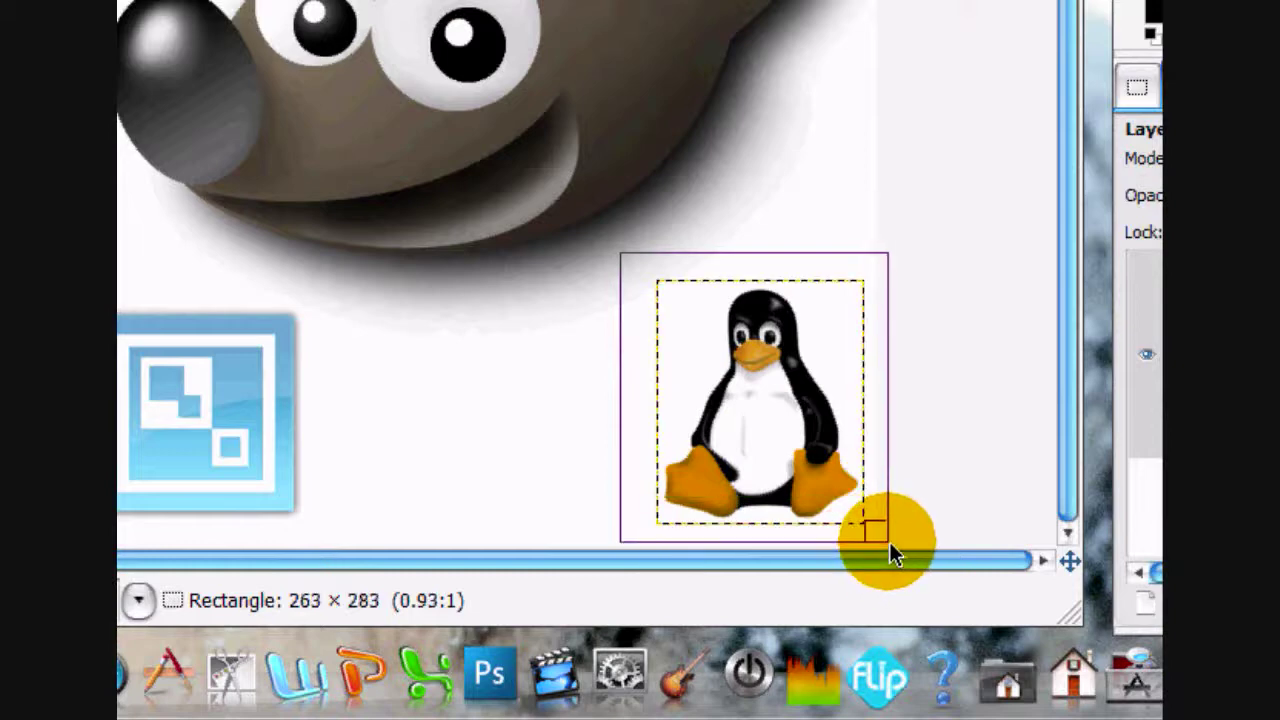
{"action": "left_click_drag", "start_coordinate": [889, 542], "coordinate": [889, 540]}
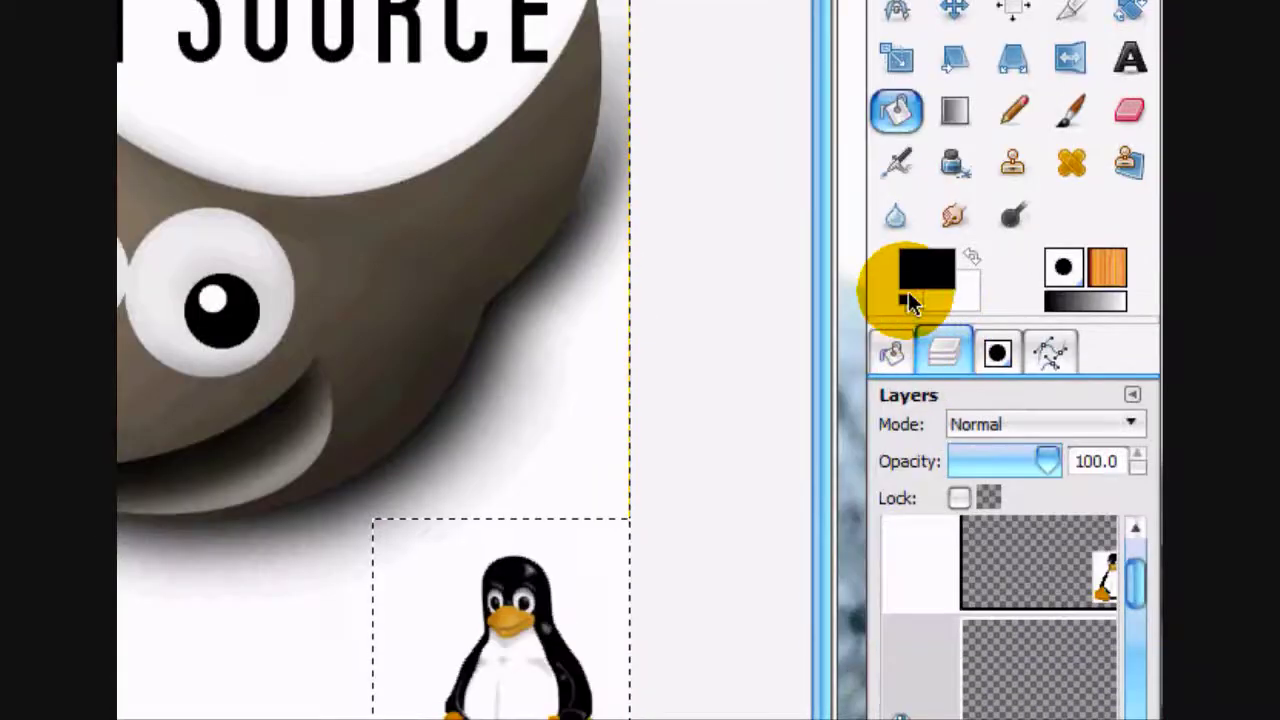
Step: Fill the selected rectangle with black behind the penguin to form a frame, and clear the selection
{"action": "left_click", "coordinate": [639, 371]}
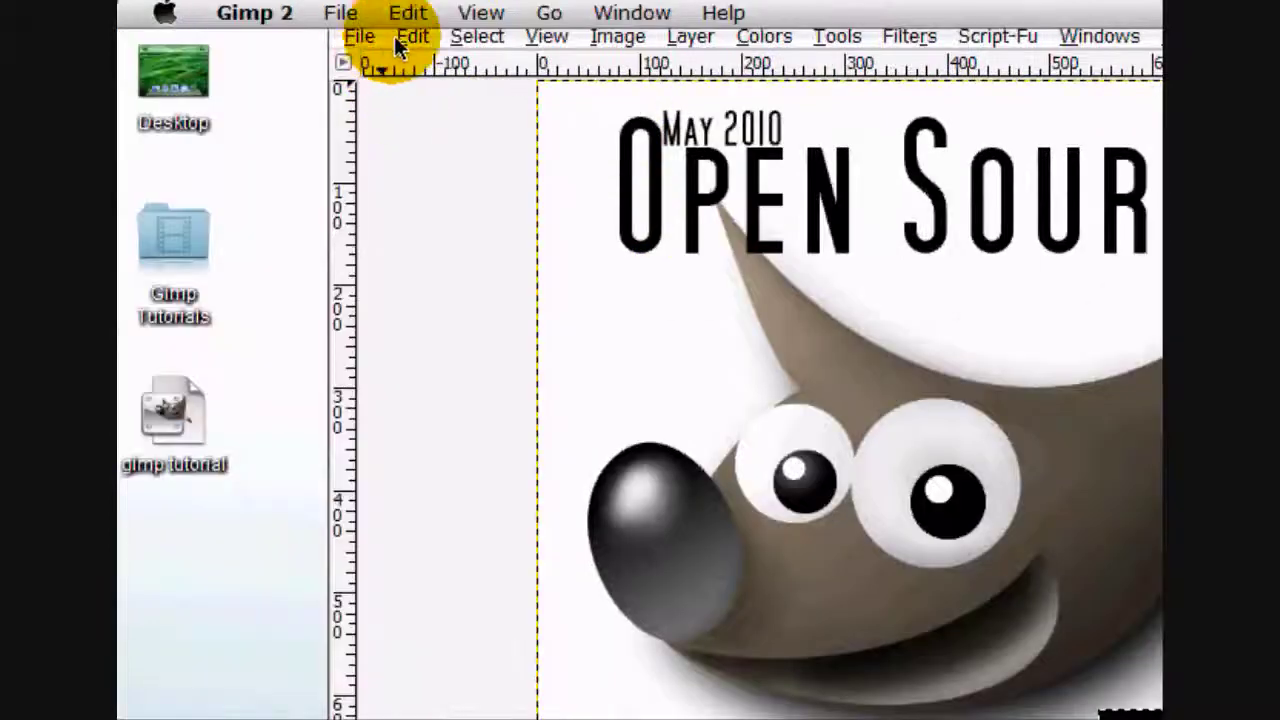
{"action": "left_click", "coordinate": [233, 35]}
{"action": "left_click", "coordinate": [277, 105]}
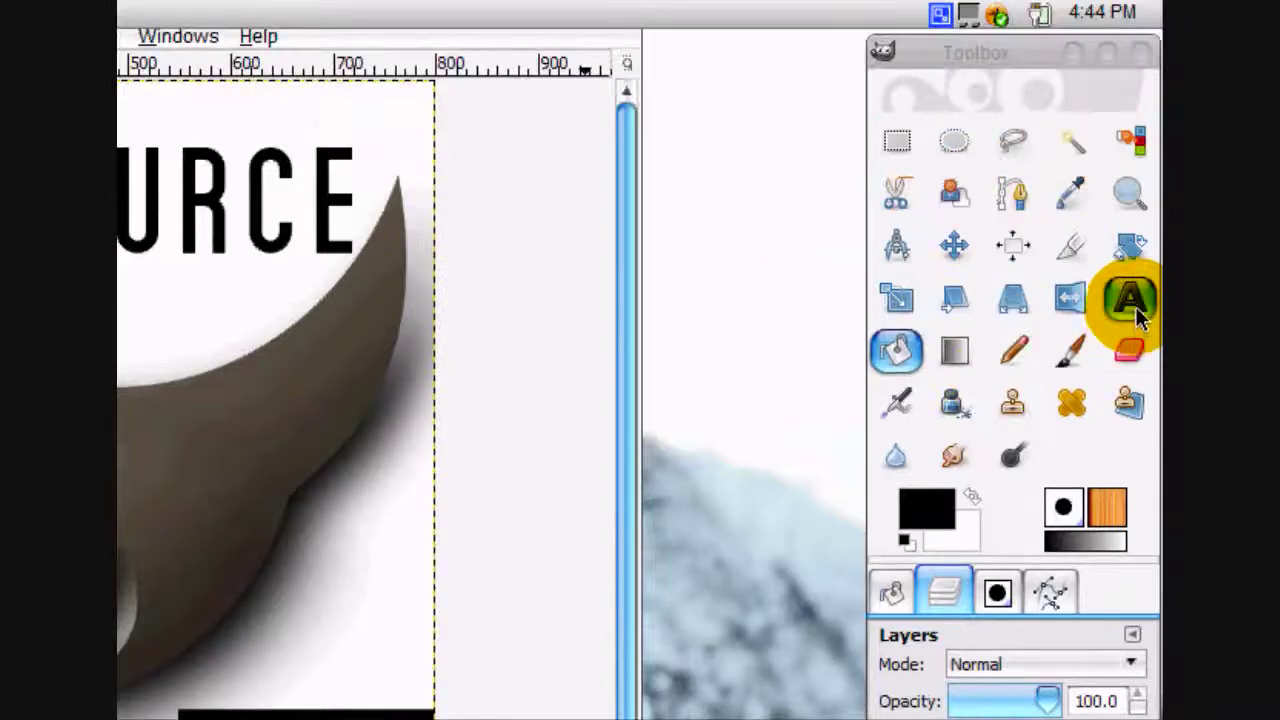
Step: Place a new text box along the upper edge of the penguin's black frame and show the text settings
{"action": "left_click", "coordinate": [1128, 294]}
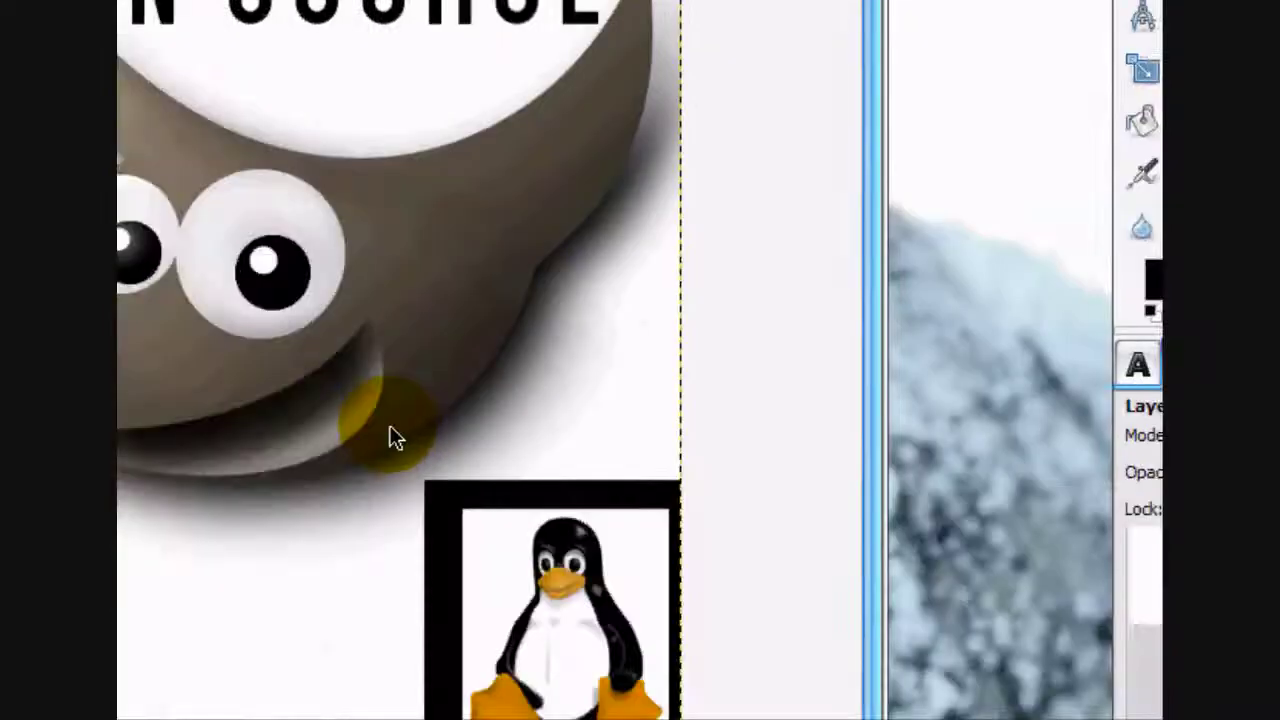
{"action": "left_click", "coordinate": [451, 482]}
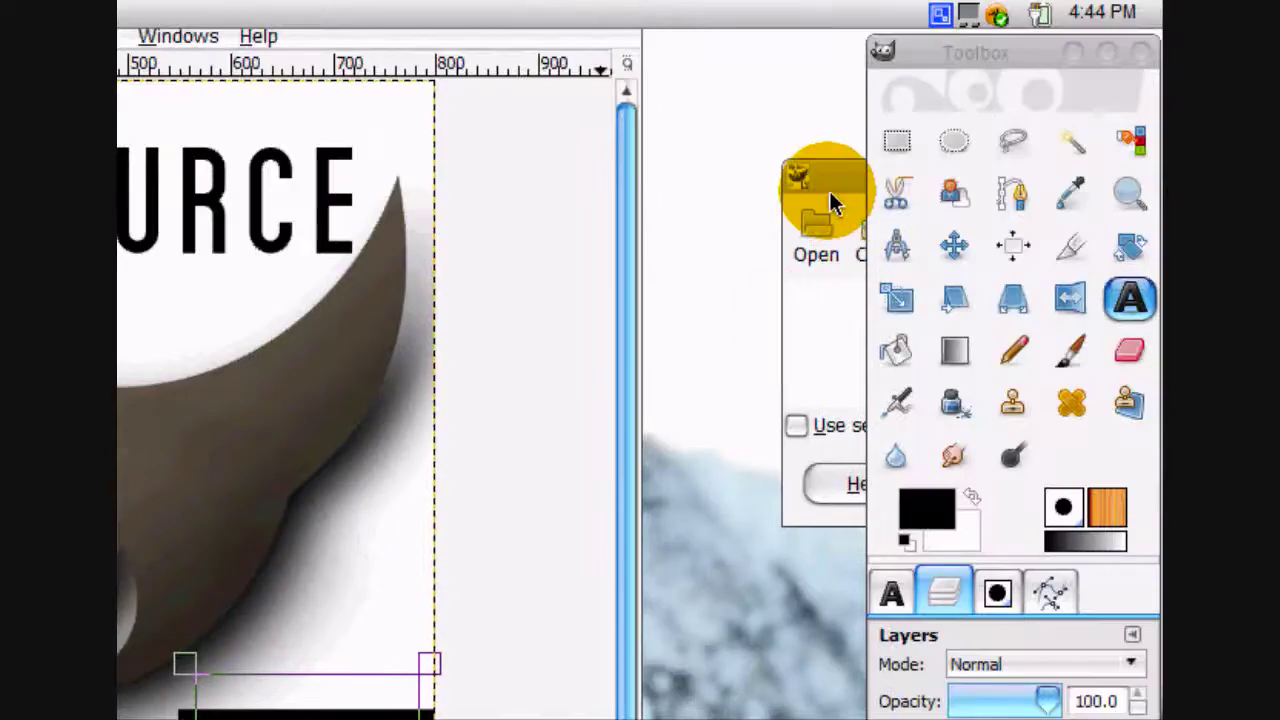
{"action": "left_click_drag", "start_coordinate": [831, 194], "coordinate": [717, 217]}
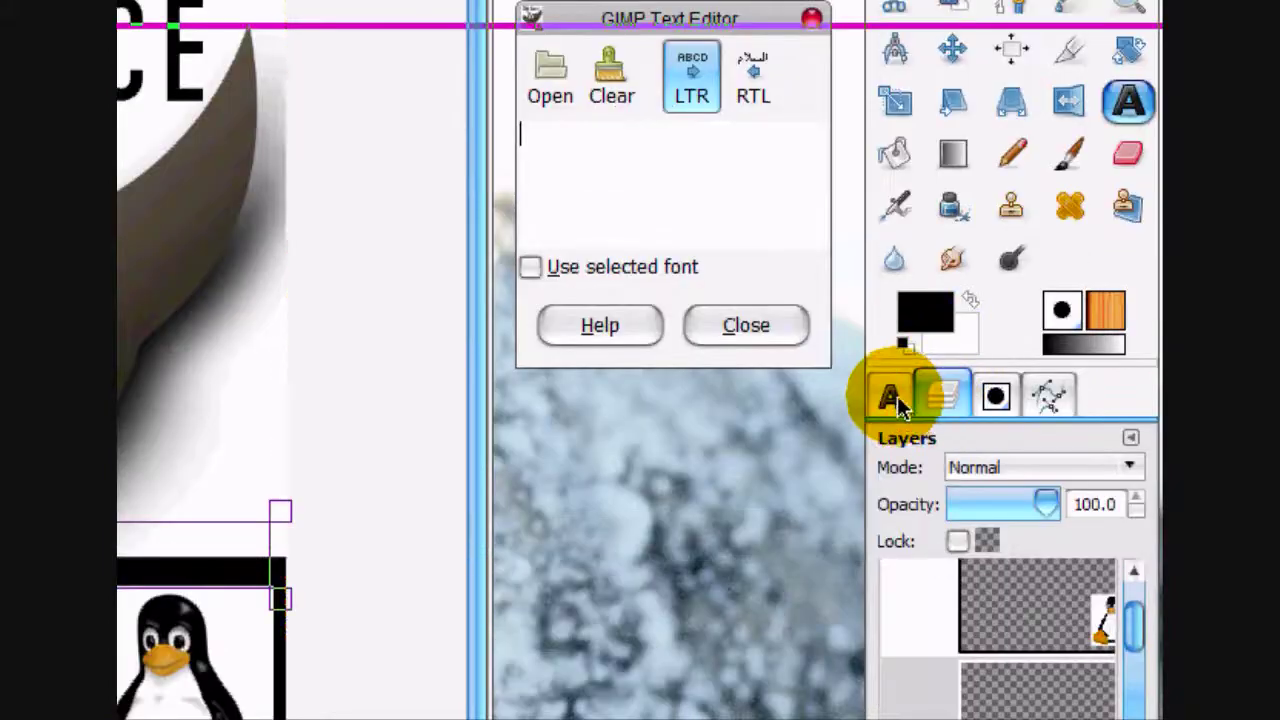
{"action": "left_click", "coordinate": [890, 593]}
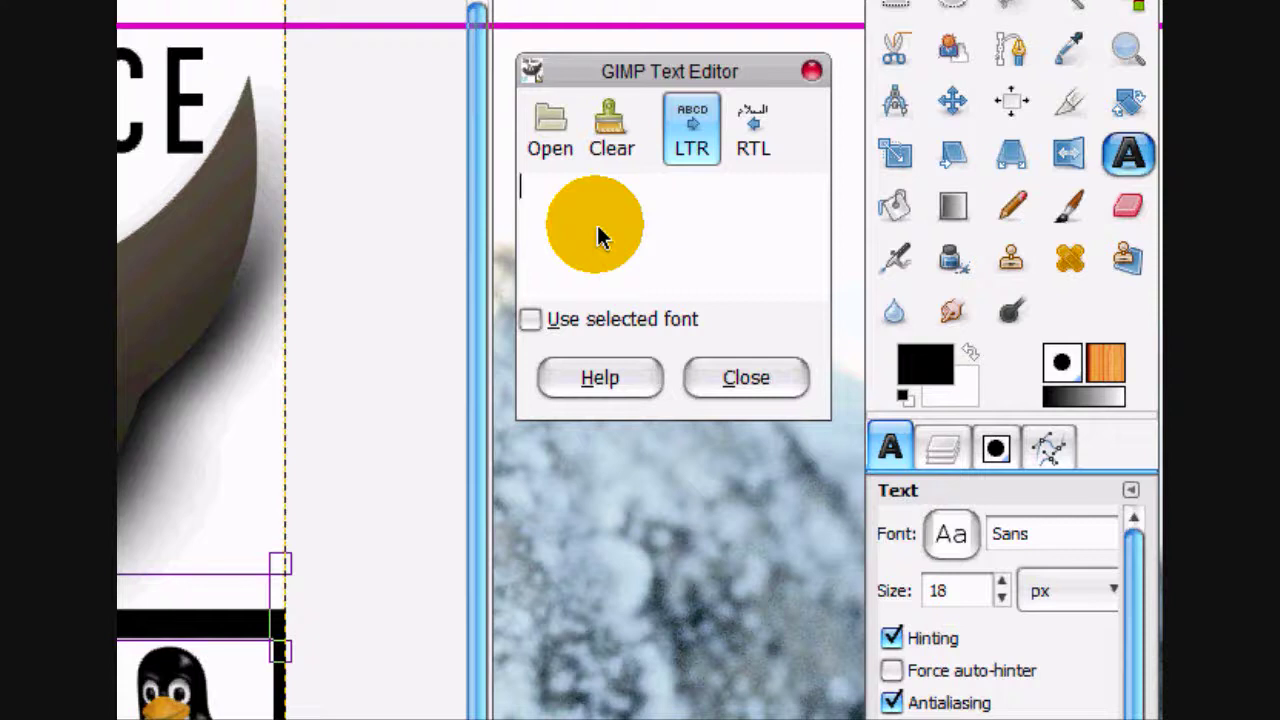
Step: Enter the text "Should Linux be Open Source?" with "On Page 5" on the second line, and close the text editor
{"action": "type", "text": "Sj"}
{"action": "key", "text": "BackSpace"}
{"action": "type", "text": "hould "}
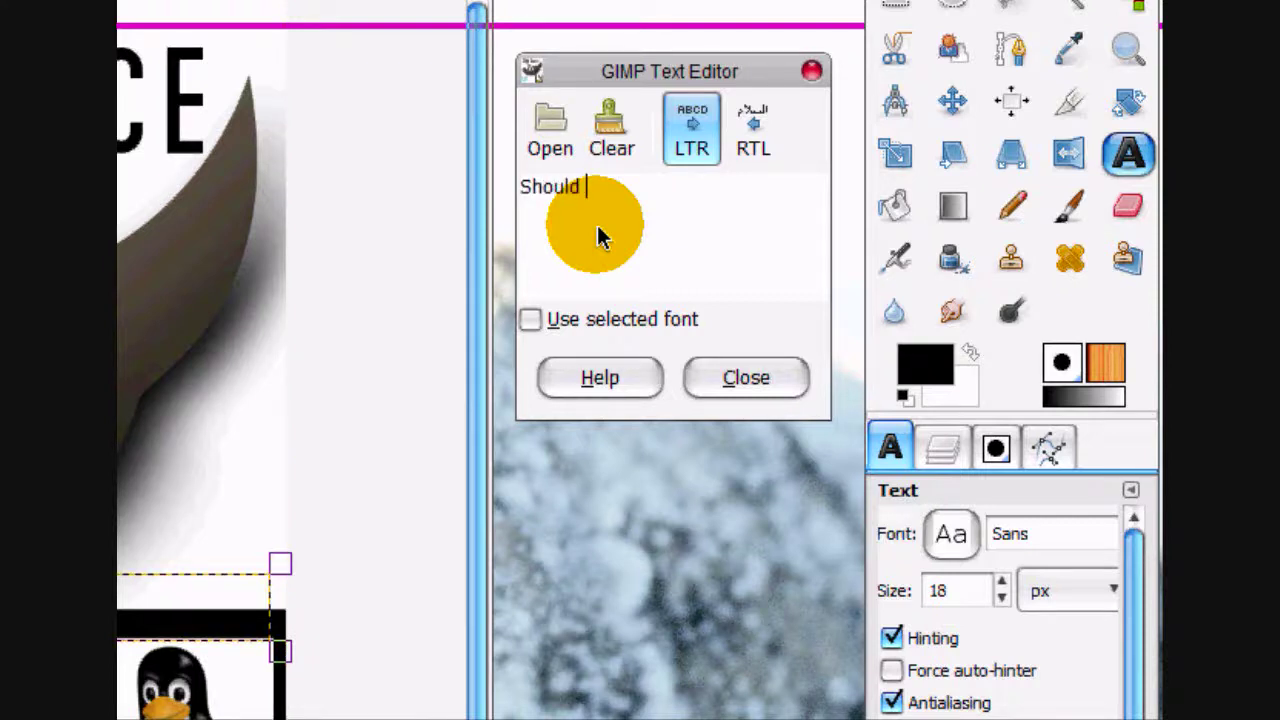
{"action": "type", "text": "Linyux"}
{"action": "key", "text": "BackSpace"}
{"action": "key", "text": "BackSpace"}
{"action": "key", "text": "BackSpace"}
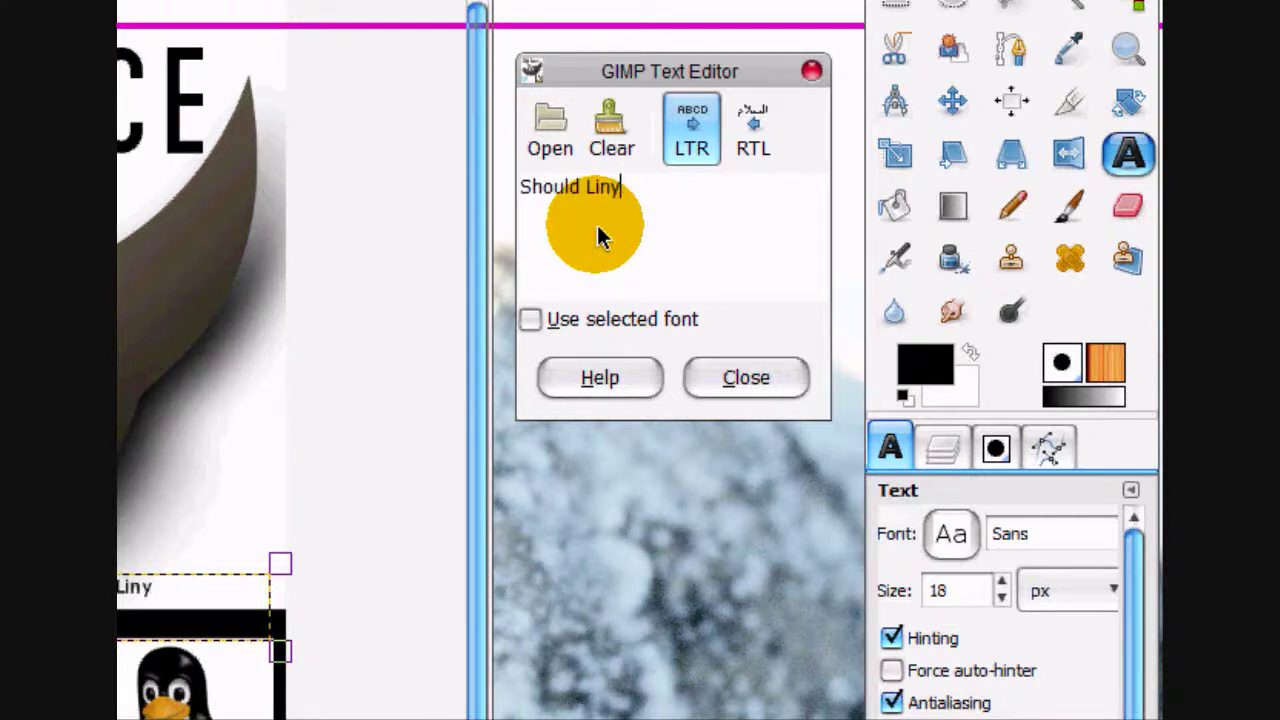
{"action": "type", "text": "ux be O"}
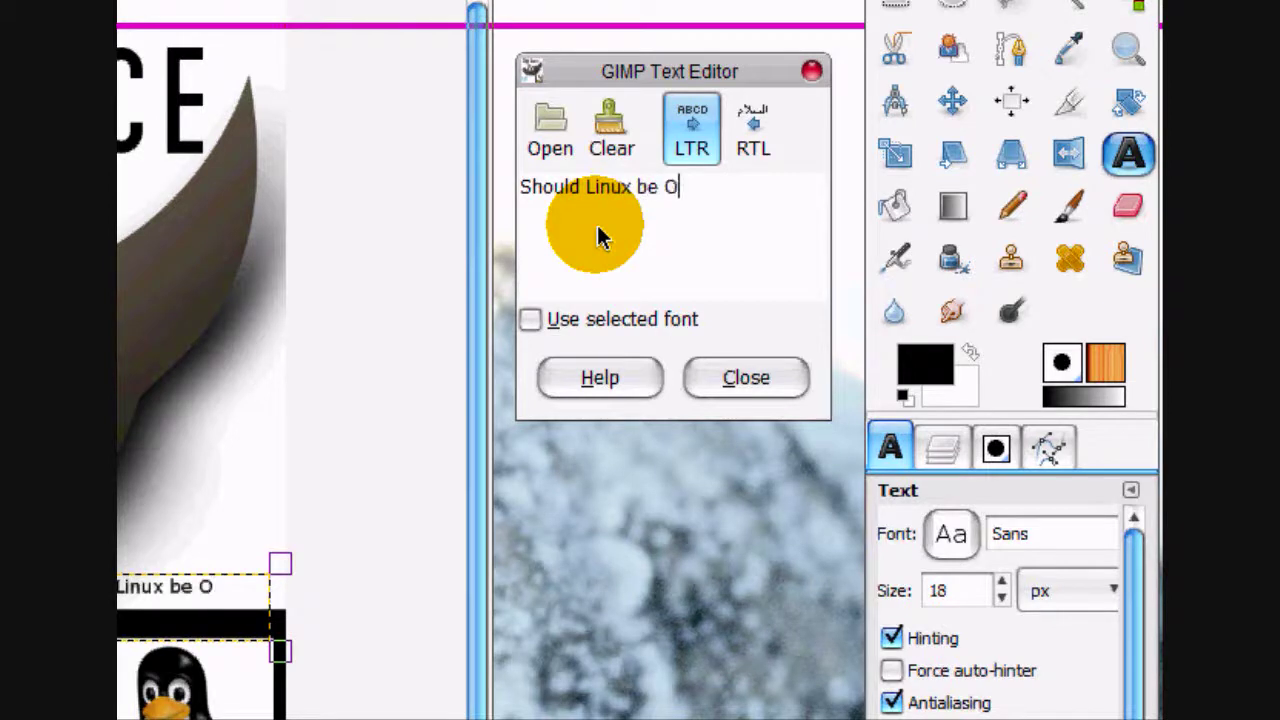
{"action": "type", "text": "pen S"}
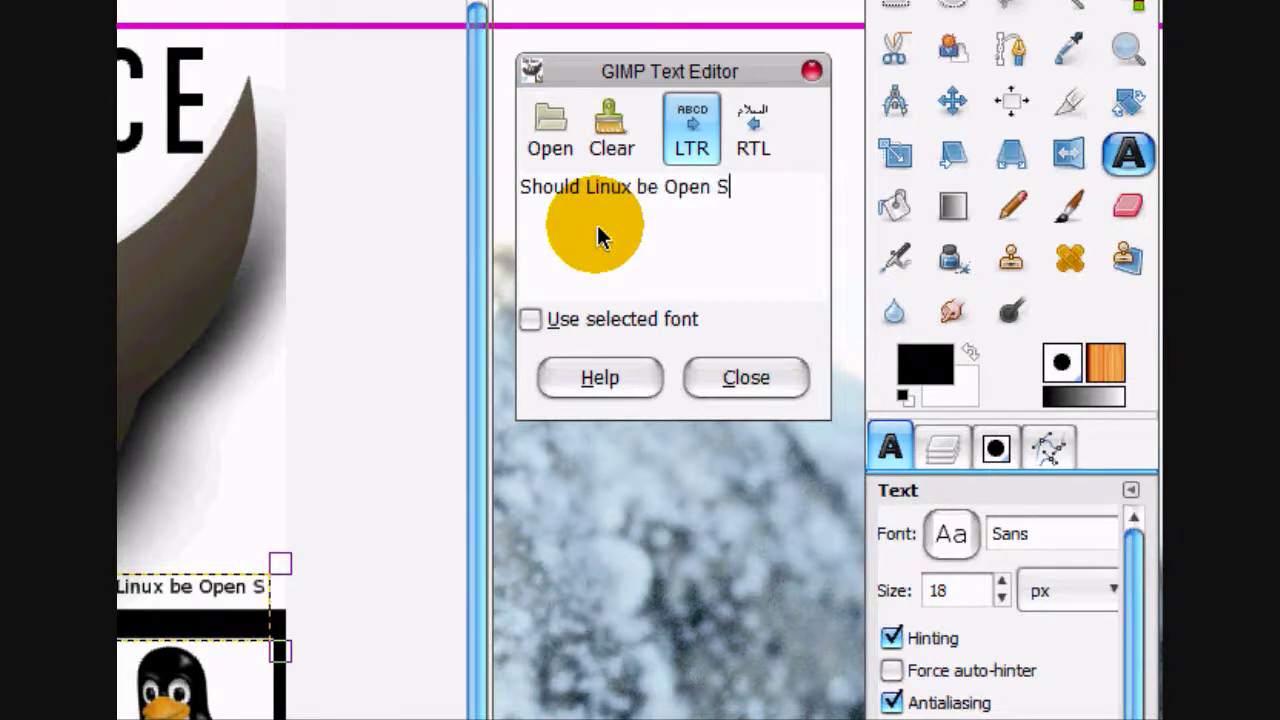
{"action": "type", "text": "ource?"}
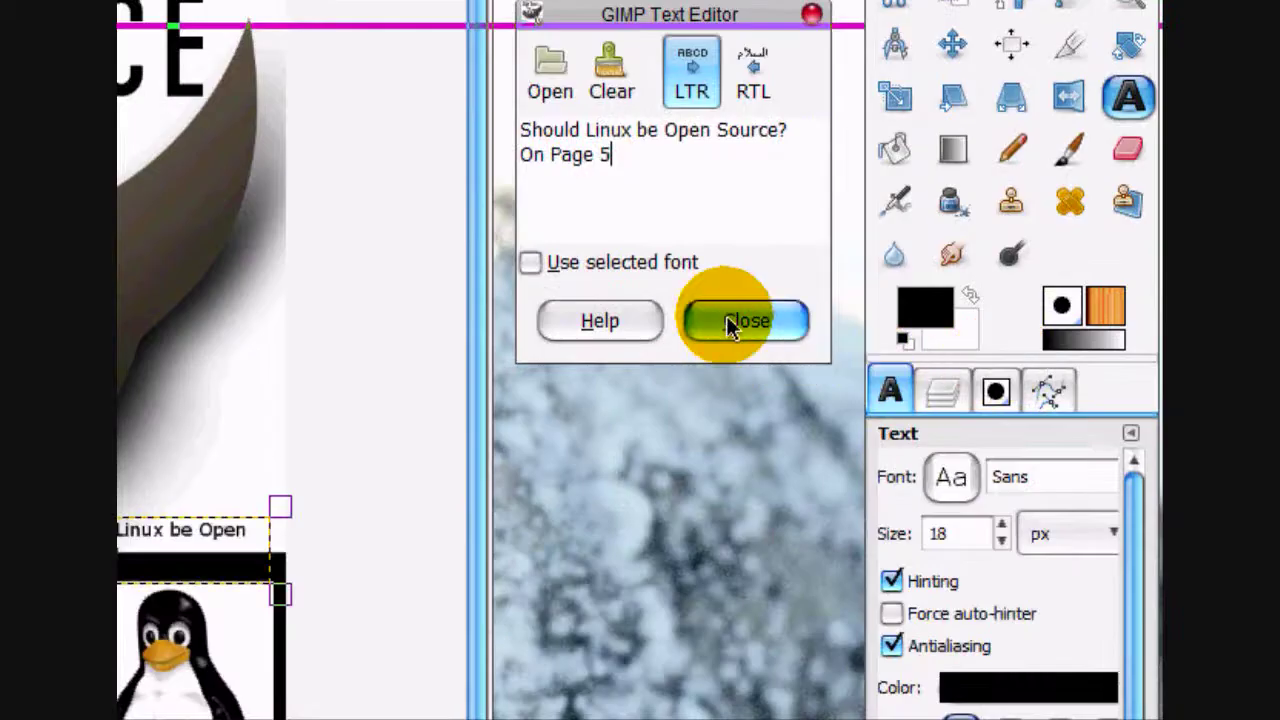
{"action": "left_click", "coordinate": [735, 522]}
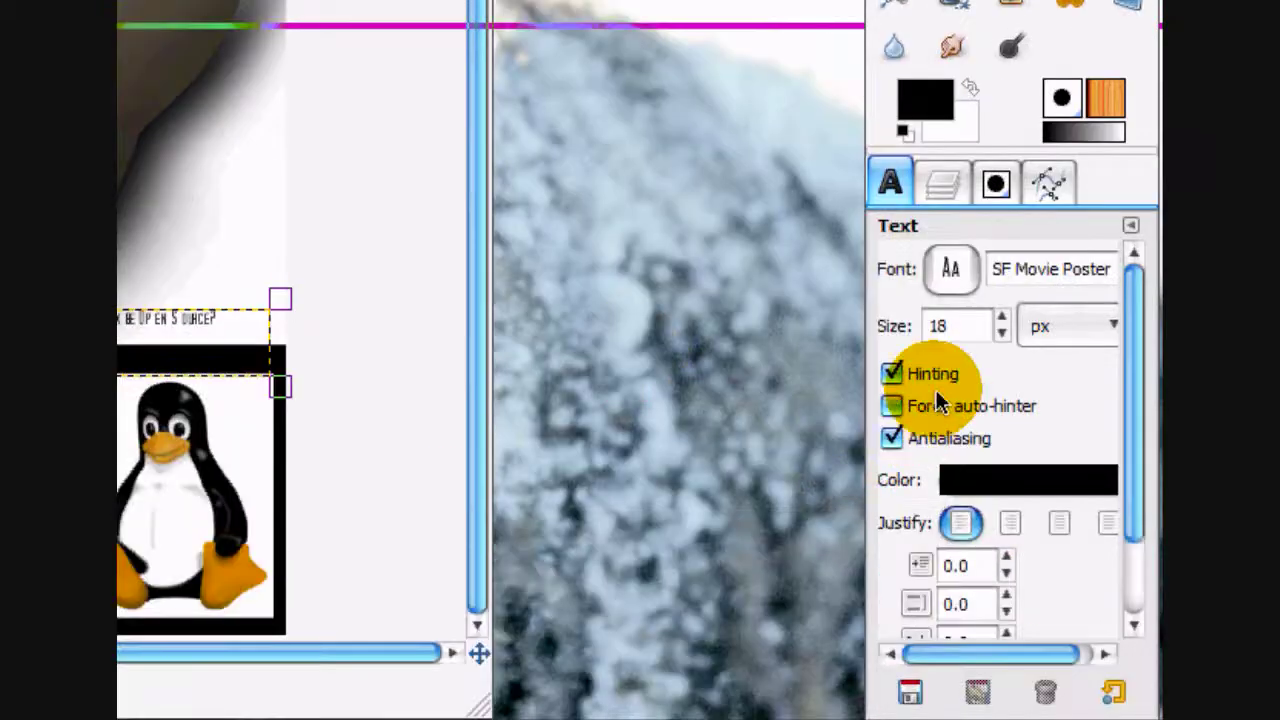
Step: Set the penguin caption's font to SF Movie Poster and its size to 24 px
{"action": "left_click", "coordinate": [1002, 318]}
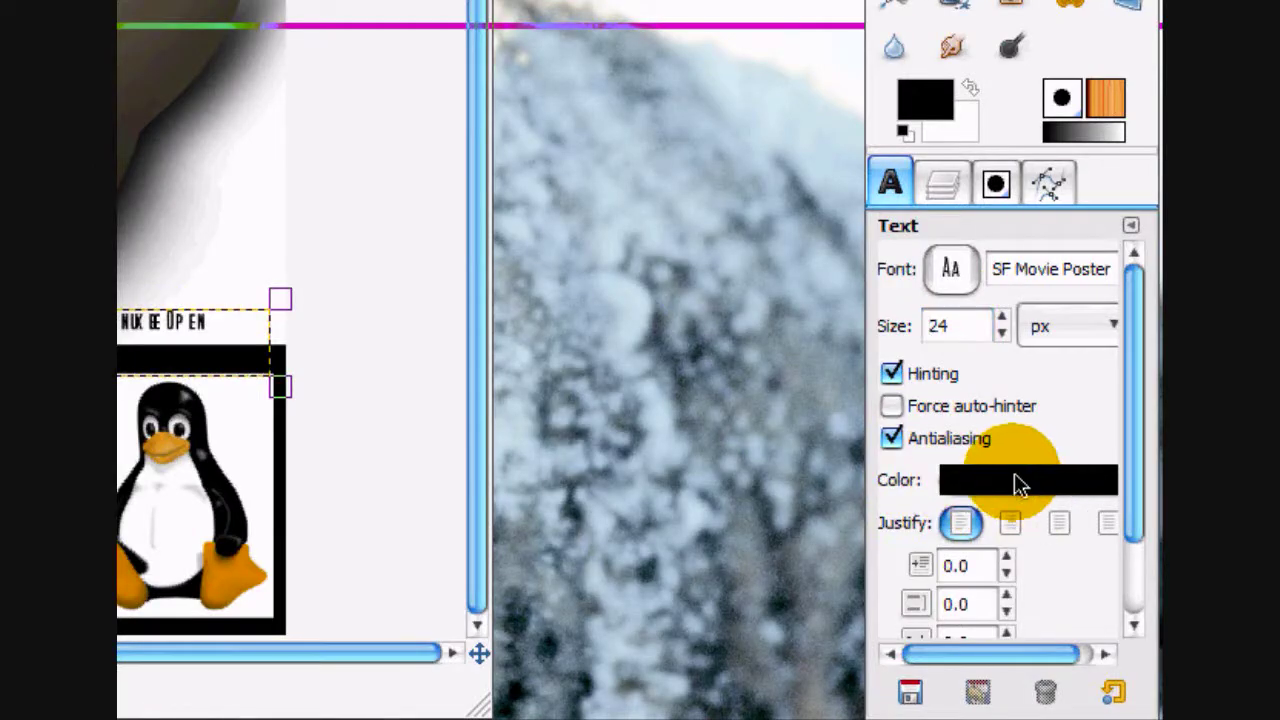
Step: Set the penguin caption's text color to red
{"action": "left_click", "coordinate": [1014, 480]}
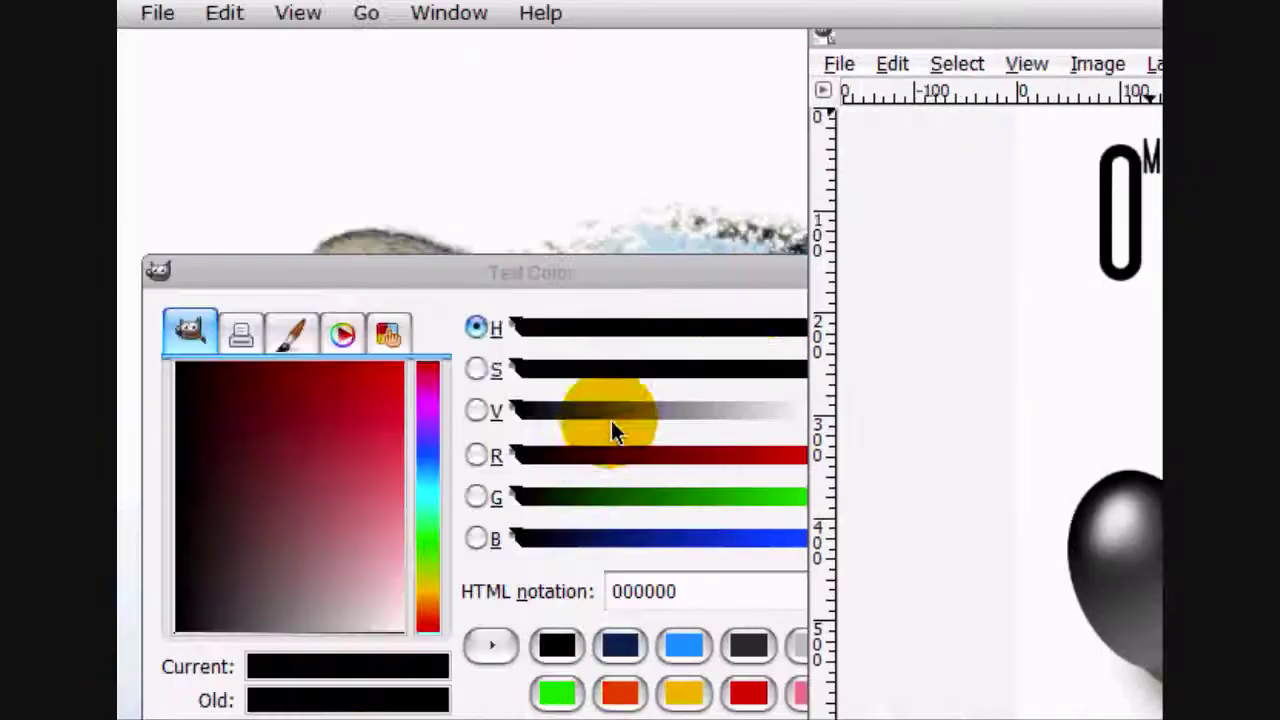
{"action": "left_click_drag", "start_coordinate": [512, 270], "coordinate": [306, 251]}
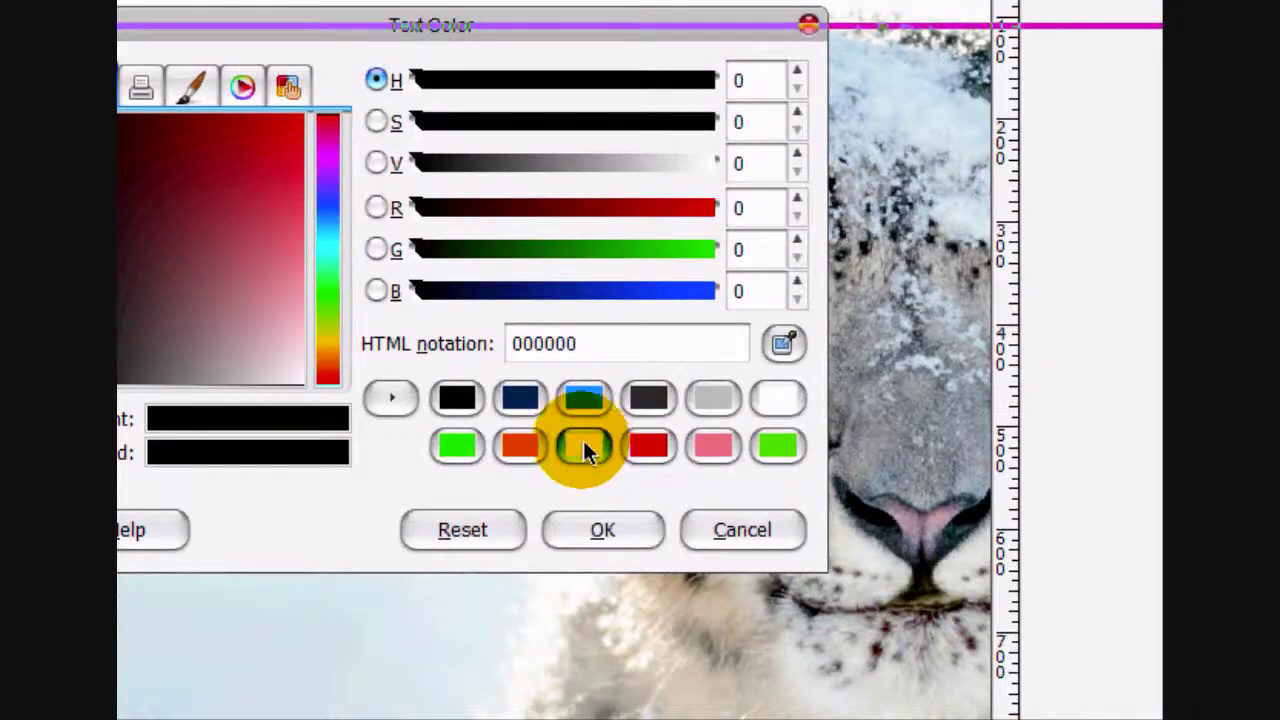
{"action": "left_click", "coordinate": [603, 529]}
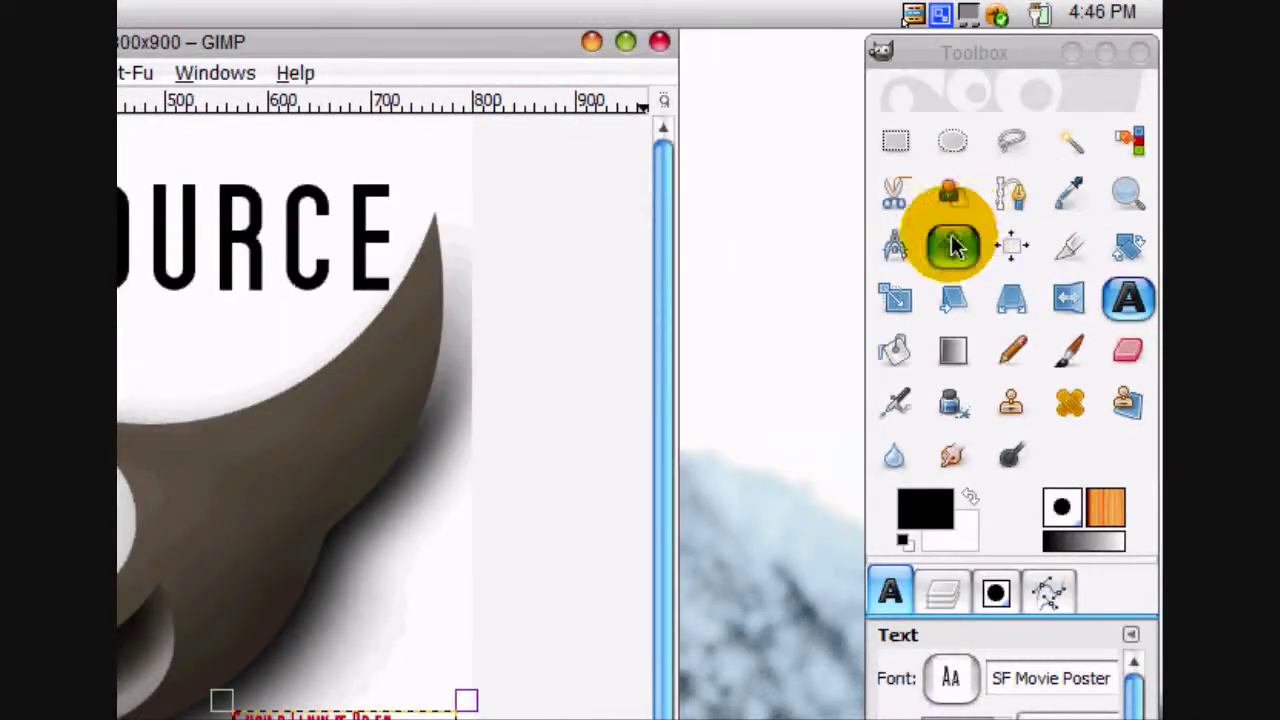
Step: Move the red caption down to the lower-left corner of the penguin's black frame
{"action": "left_click", "coordinate": [955, 248]}
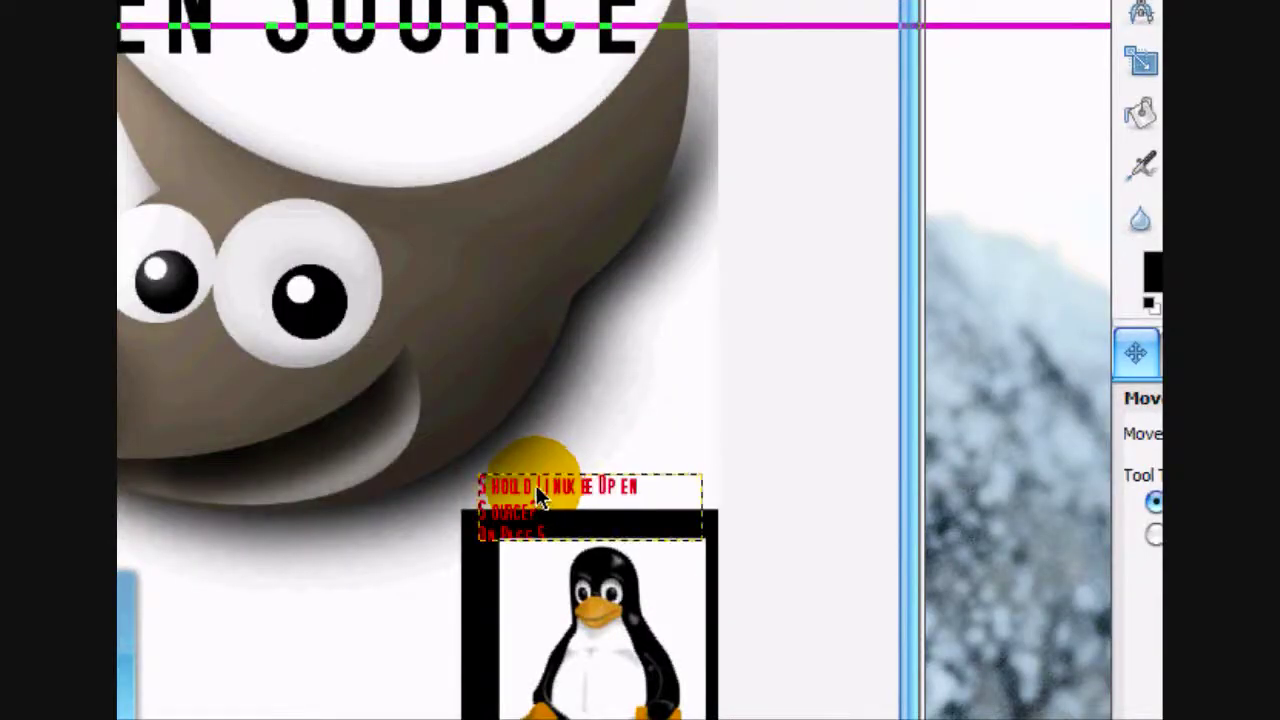
{"action": "left_click_drag", "start_coordinate": [536, 485], "coordinate": [456, 569]}
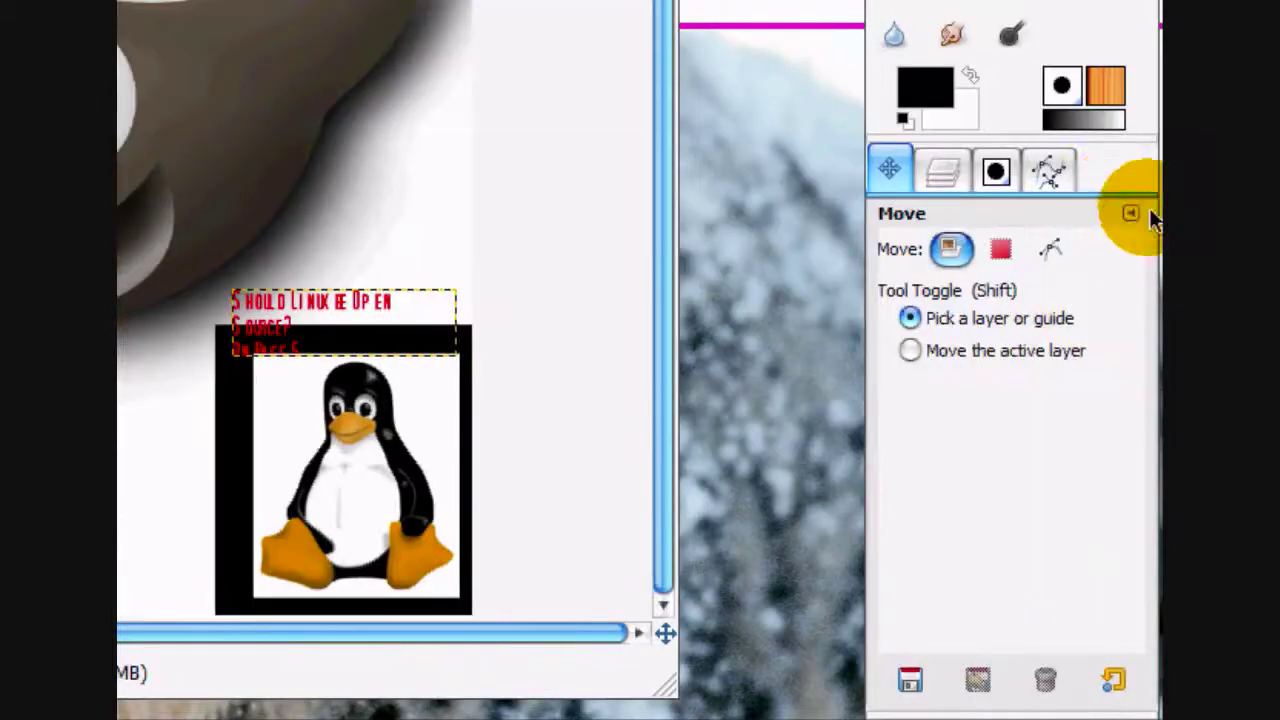
{"action": "left_click", "coordinate": [1188, 169]}
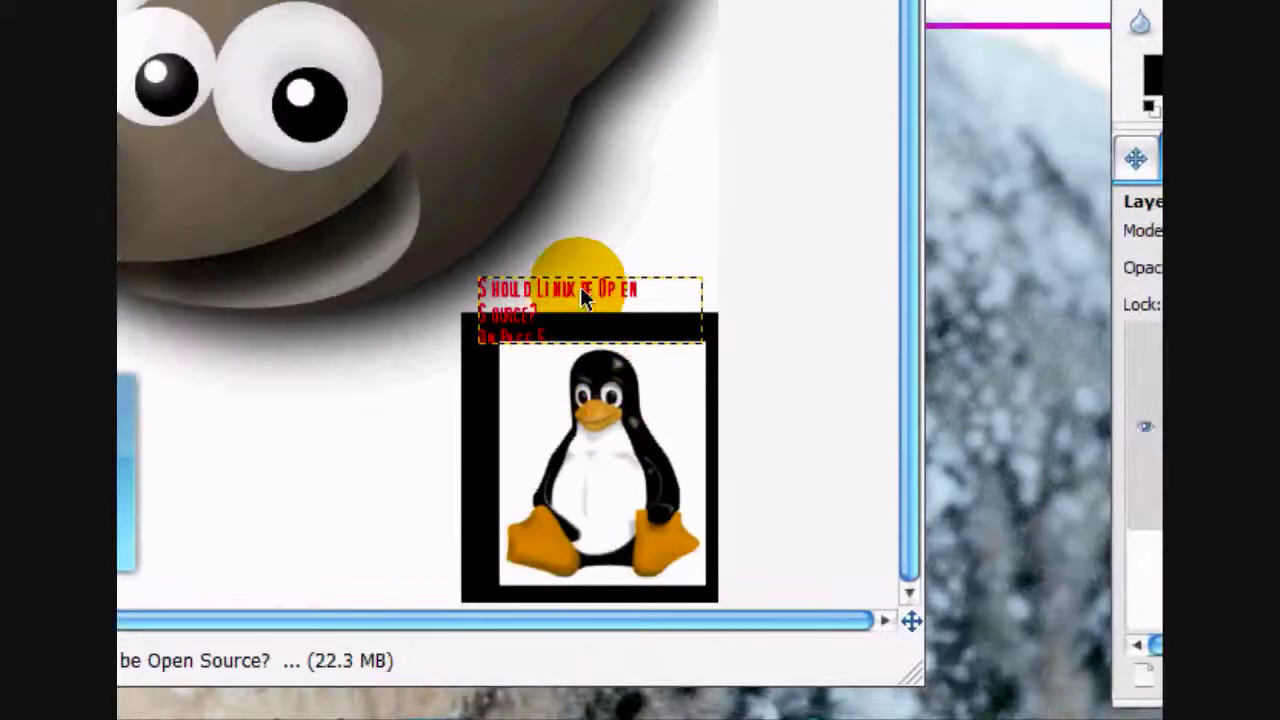
{"action": "left_click_drag", "start_coordinate": [334, 286], "coordinate": [148, 439]}
{"action": "left_click_drag", "start_coordinate": [395, 441], "coordinate": [451, 548]}
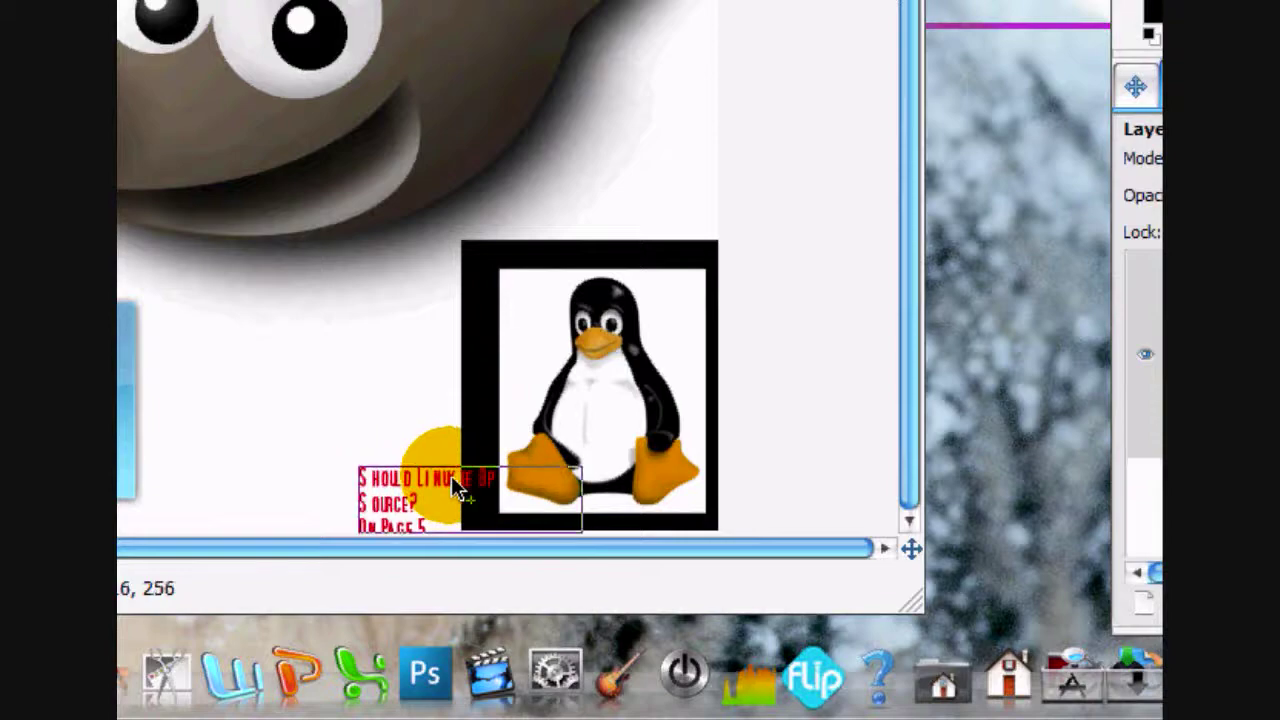
{"action": "left_click_drag", "start_coordinate": [451, 476], "coordinate": [443, 466]}
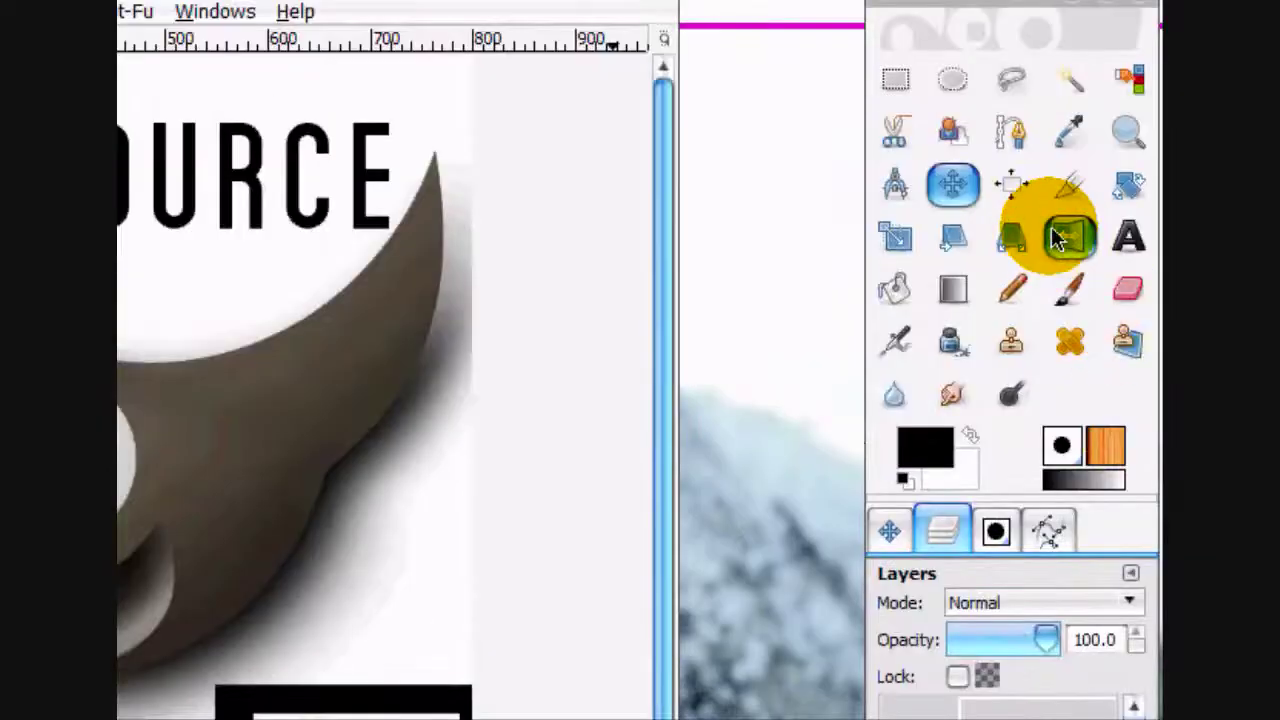
Step: Widen the caption's text box so the question fits on one line, and place the caption across the top of the black frame
{"action": "left_click", "coordinate": [1129, 240]}
{"action": "left_click", "coordinate": [656, 486]}
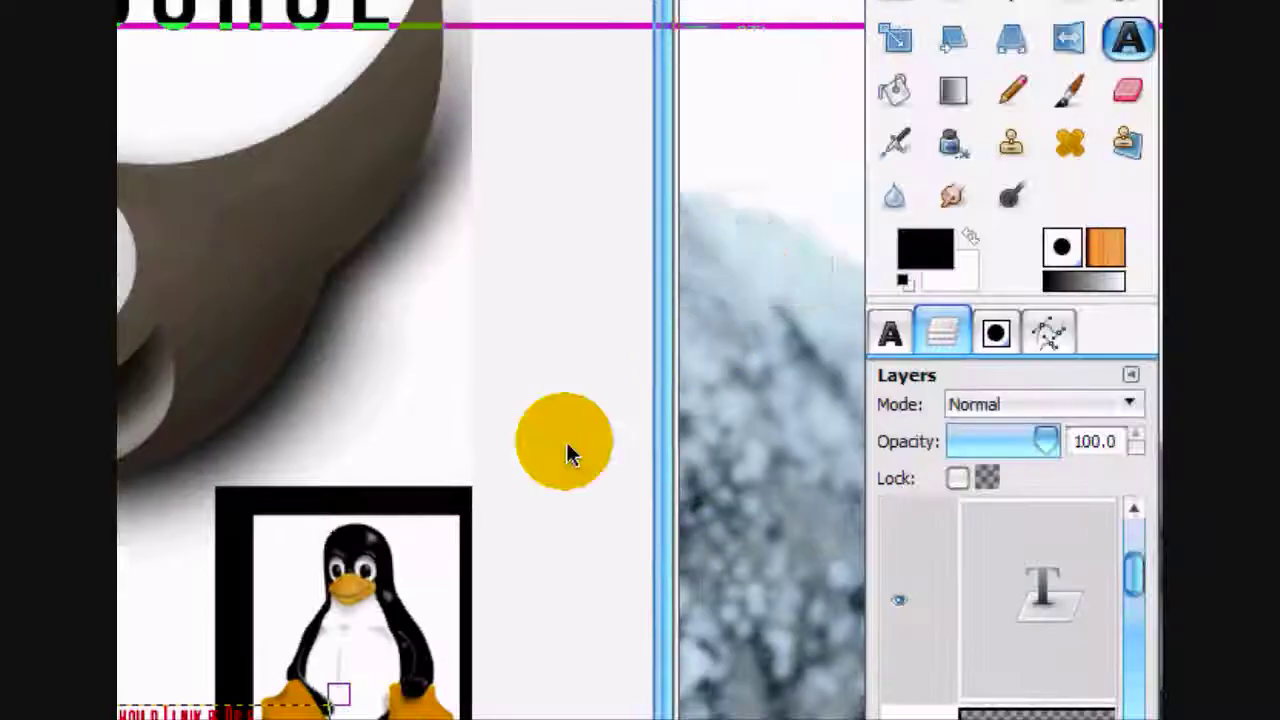
{"action": "left_click", "coordinate": [775, 261]}
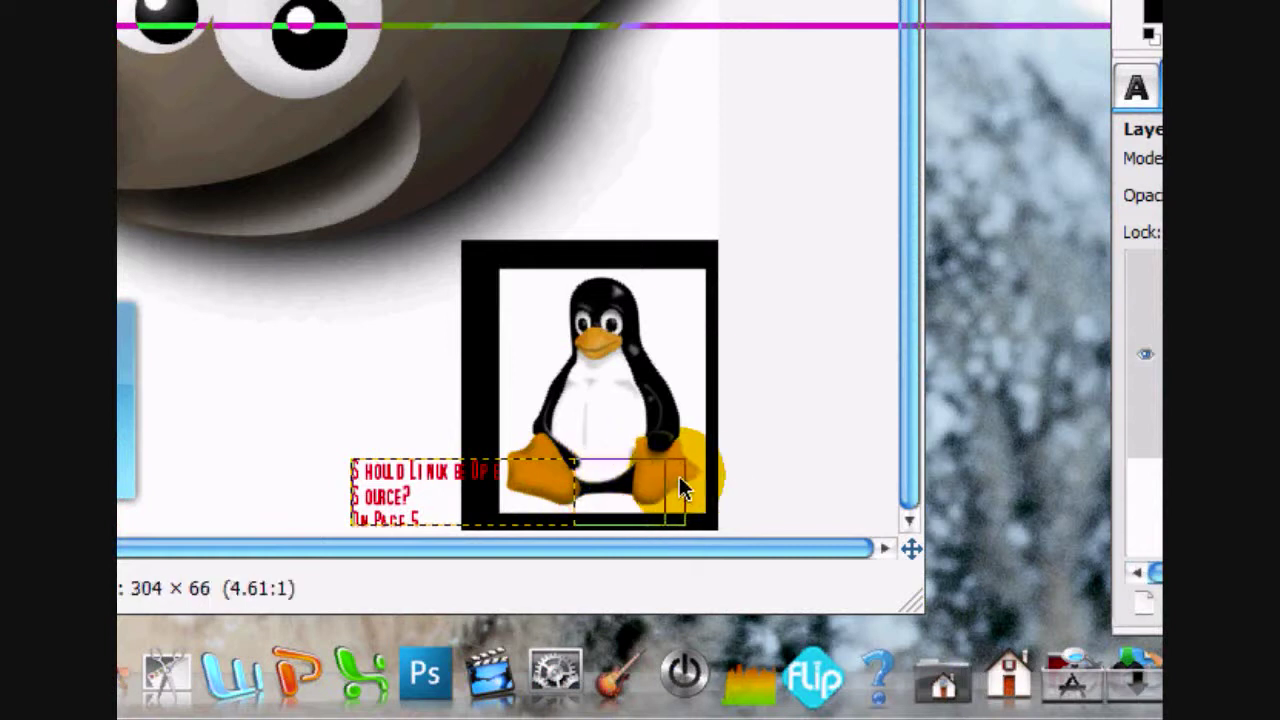
{"action": "left_click_drag", "start_coordinate": [761, 469], "coordinate": [758, 472]}
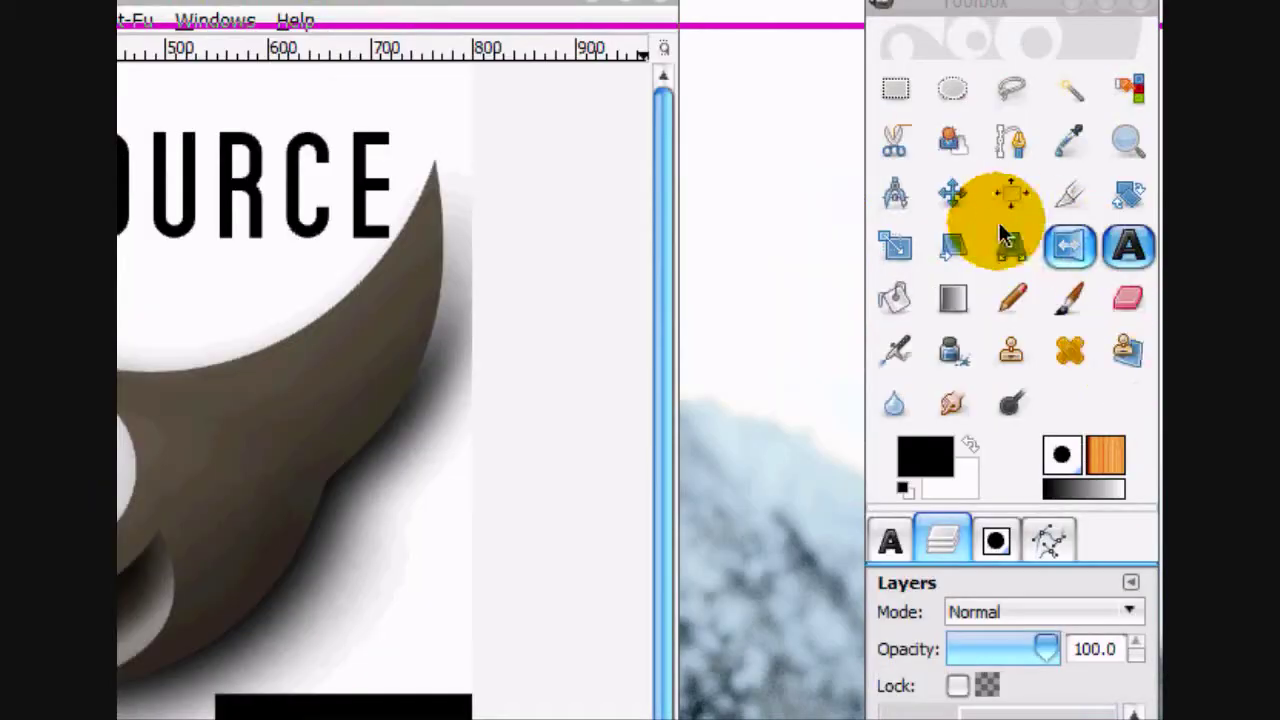
{"action": "left_click", "coordinate": [951, 191]}
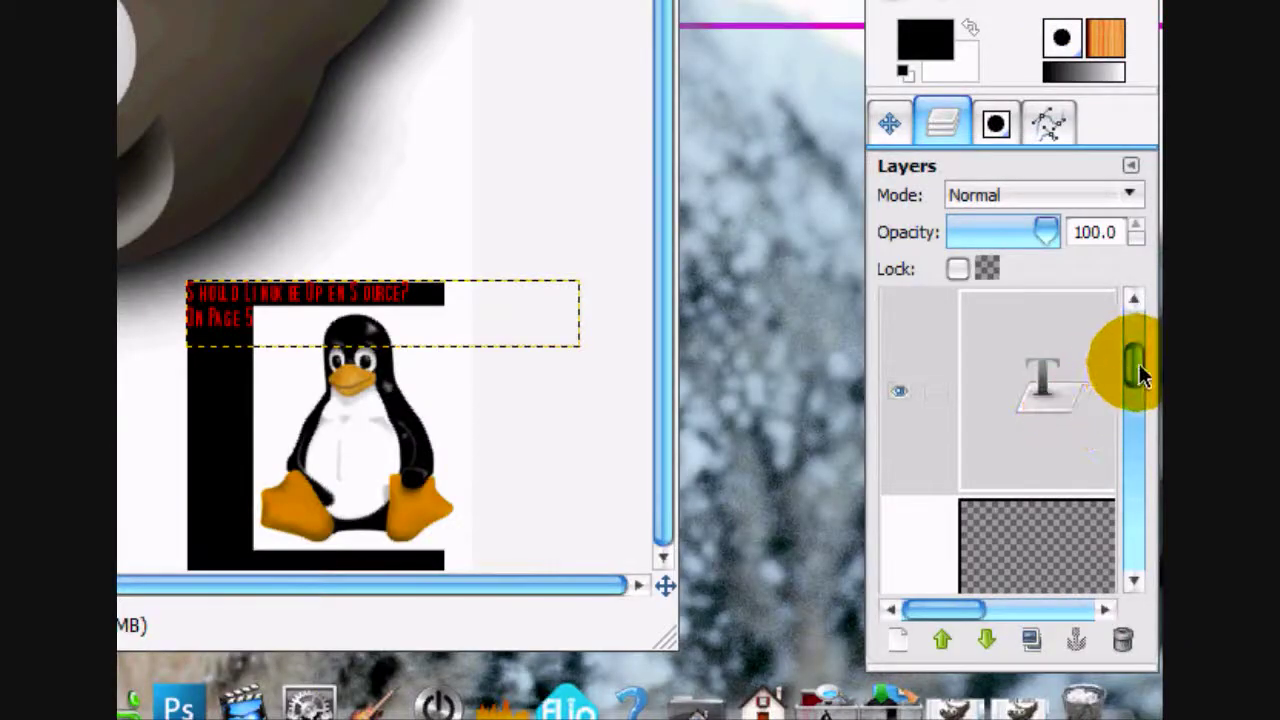
Step: Find the penguin's layer and move the penguin down inside the black frame, clear of the caption
{"action": "left_click_drag", "start_coordinate": [1139, 366], "coordinate": [1137, 408]}
{"action": "left_click_drag", "start_coordinate": [941, 609], "coordinate": [987, 600]}
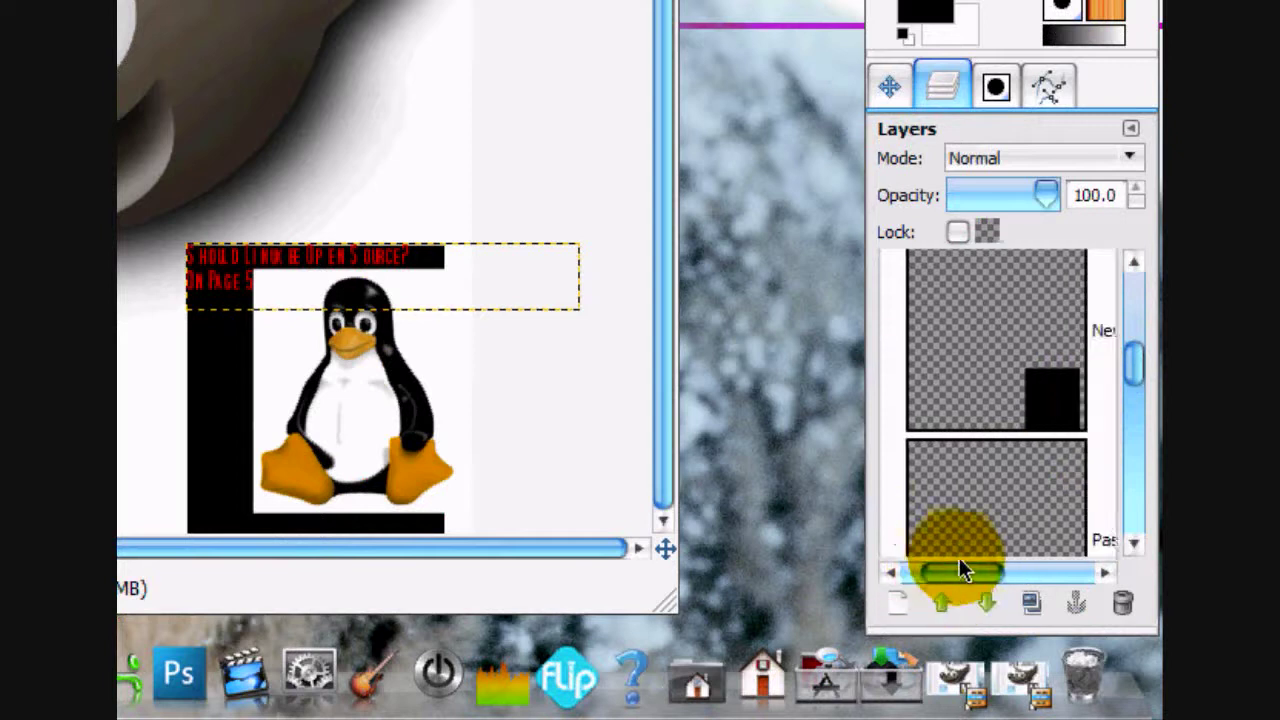
{"action": "mouse_move", "coordinate": [1117, 385]}
{"action": "left_mouse_down"}
{"action": "mouse_move", "coordinate": [1134, 357]}
{"action": "mouse_move", "coordinate": [1123, 400]}
{"action": "left_mouse_up"}
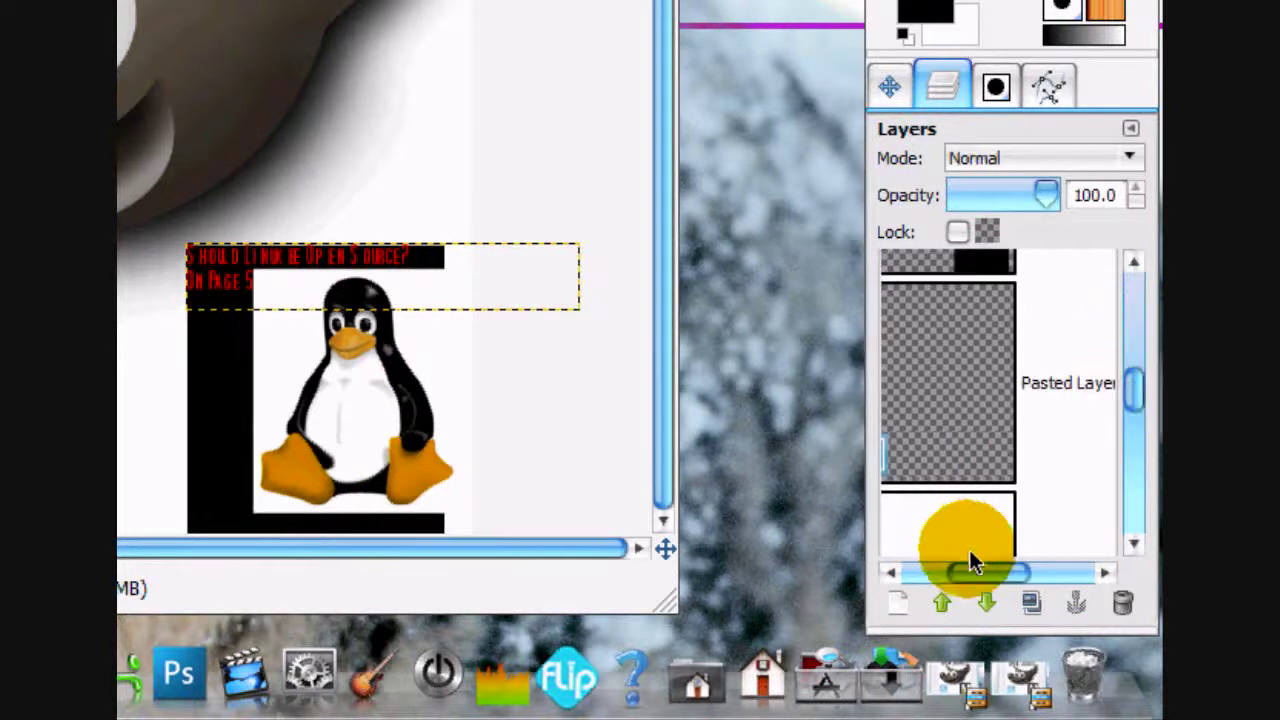
{"action": "left_click_drag", "start_coordinate": [971, 565], "coordinate": [952, 571]}
{"action": "left_click_drag", "start_coordinate": [1136, 390], "coordinate": [1137, 294]}
{"action": "left_click", "coordinate": [1020, 331]}
{"action": "left_click_drag", "start_coordinate": [360, 368], "coordinate": [346, 409]}
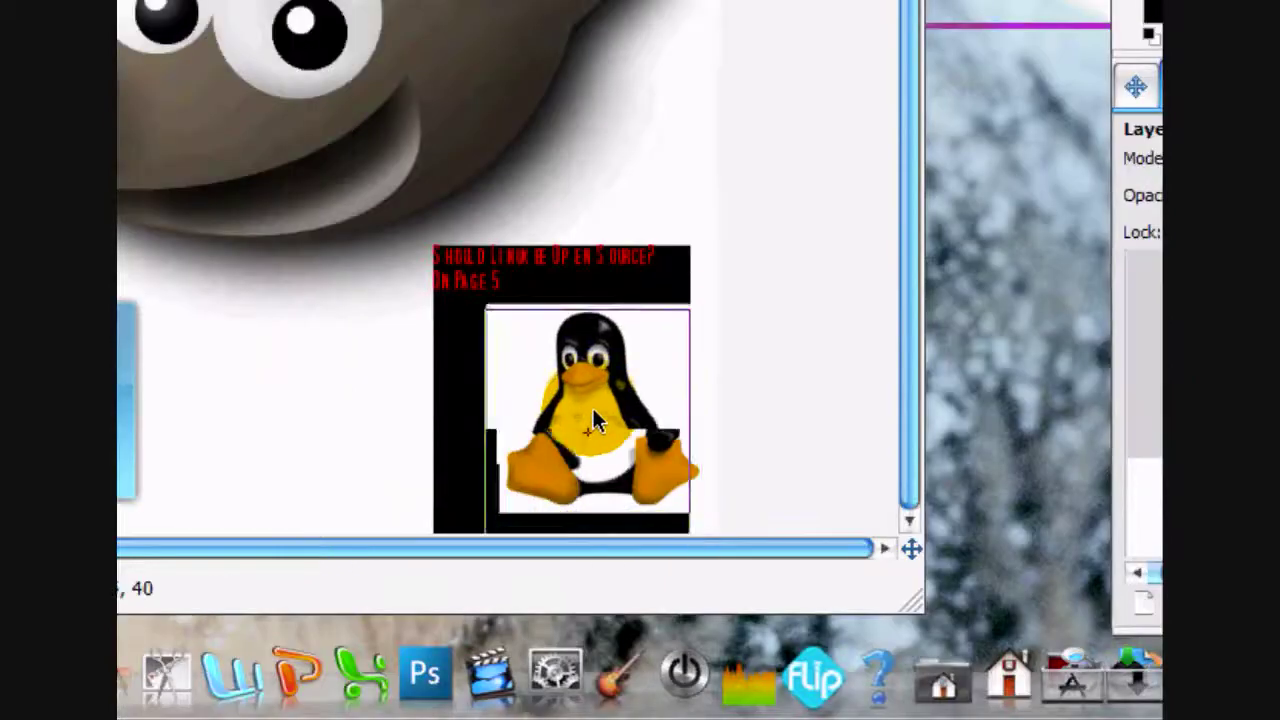
{"action": "left_click_drag", "start_coordinate": [592, 410], "coordinate": [442, 454]}
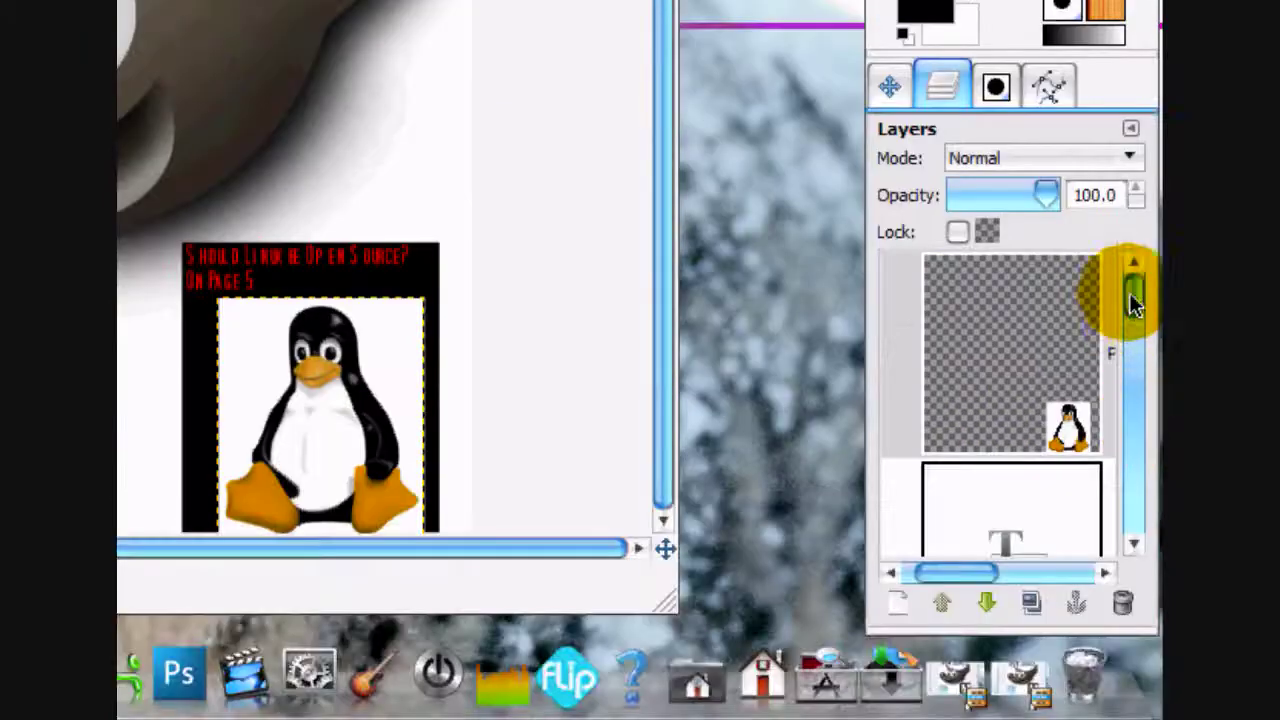
Step: On a new layer beneath the blue logo, fill a rectangle around the logo with black and clear the selection
{"action": "left_click_drag", "start_coordinate": [1131, 297], "coordinate": [1110, 390]}
{"action": "left_click", "coordinate": [960, 509]}
{"action": "left_click", "coordinate": [905, 600]}
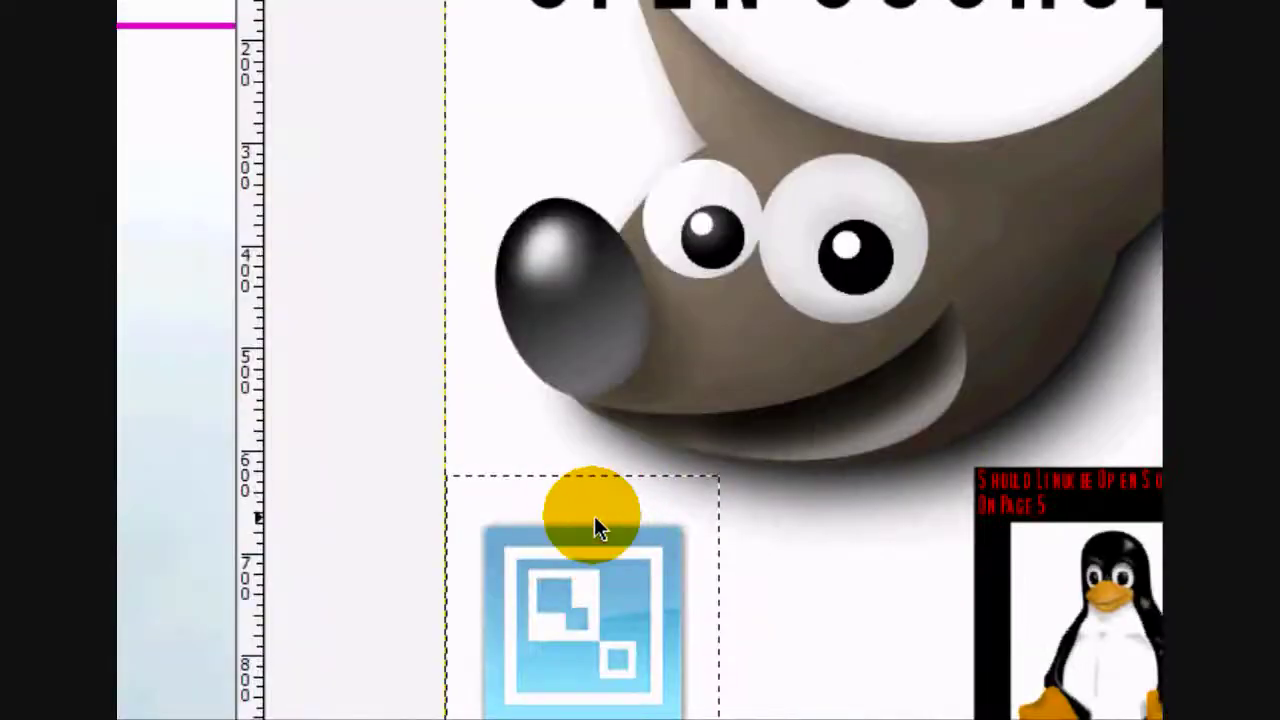
{"action": "left_click_drag", "start_coordinate": [594, 520], "coordinate": [606, 527]}
{"action": "left_click", "coordinate": [560, 71]}
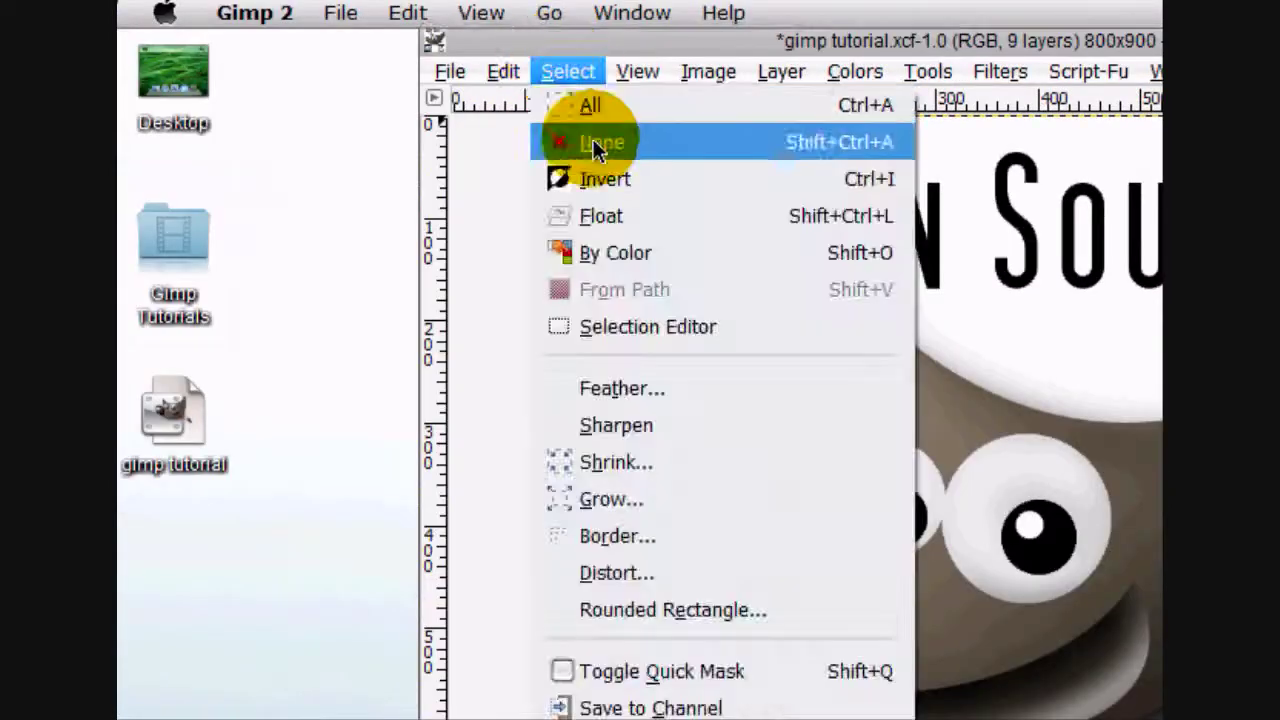
{"action": "left_click", "coordinate": [600, 142]}
Step: Set the Text tool's color to red for the logo's caption
{"action": "left_click", "coordinate": [1122, 292]}
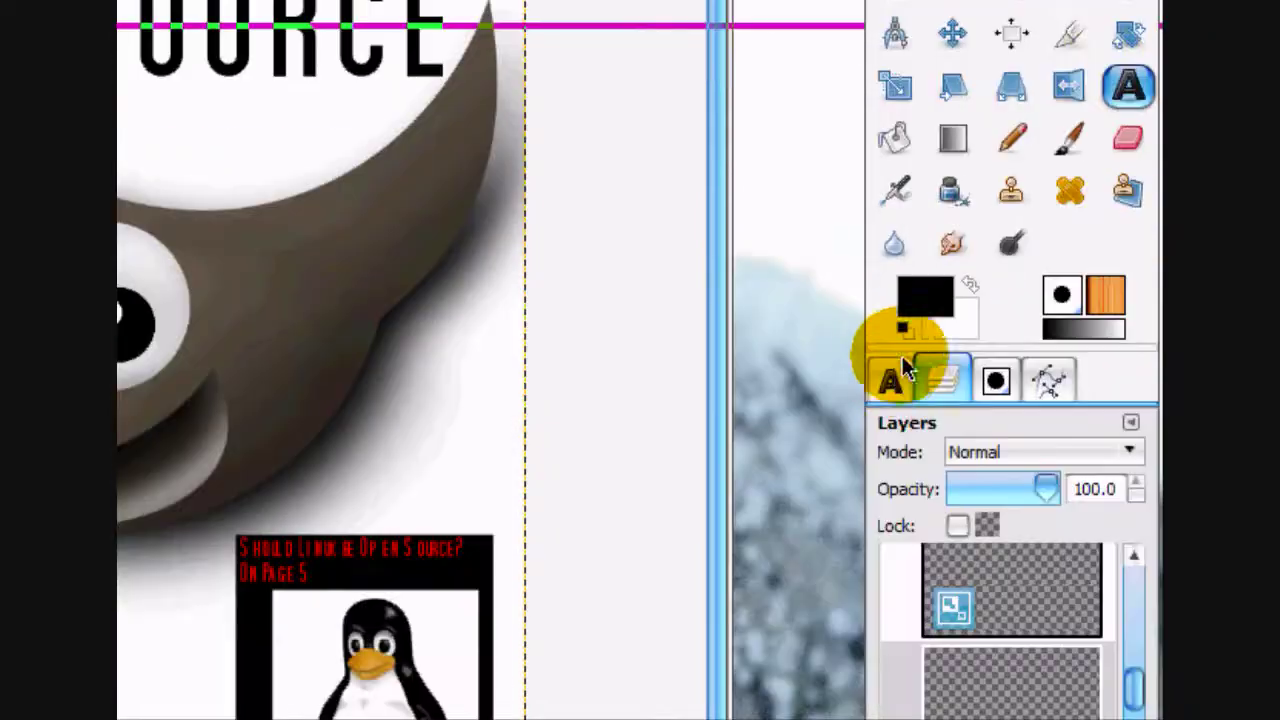
{"action": "left_click", "coordinate": [890, 378]}
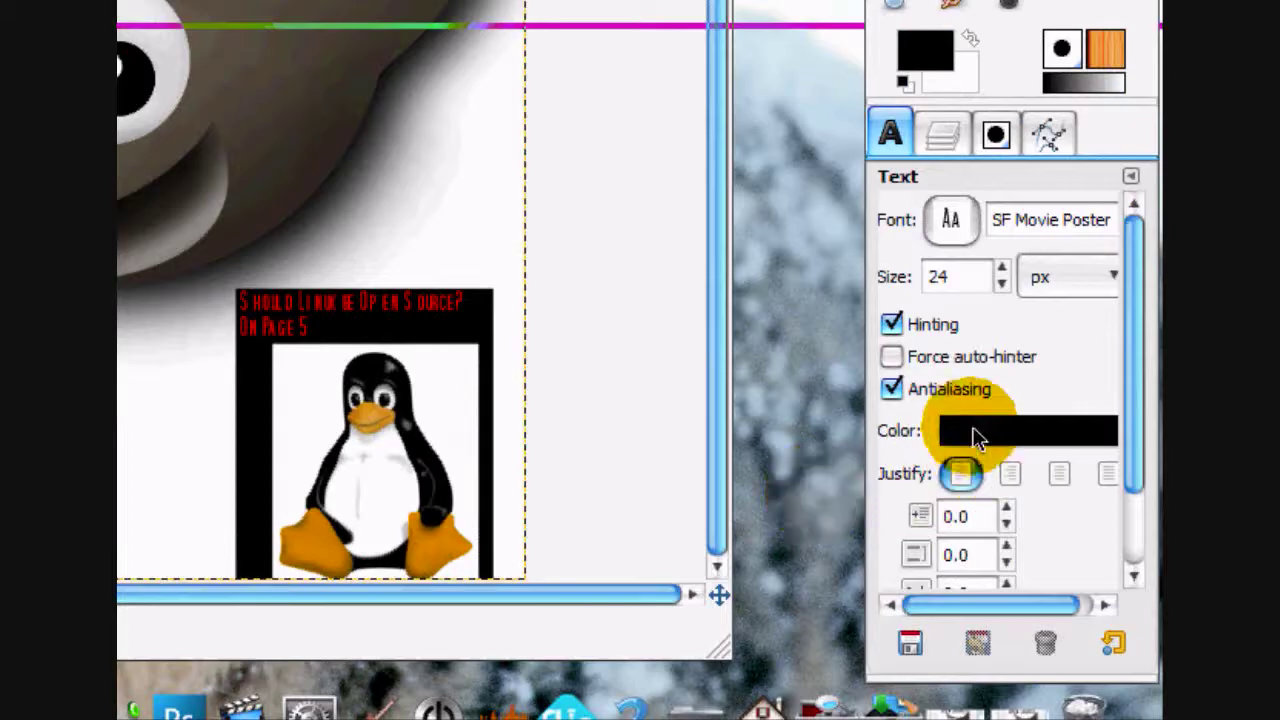
{"action": "left_click", "coordinate": [966, 676]}
{"action": "left_click_drag", "start_coordinate": [631, 43], "coordinate": [931, 45]}
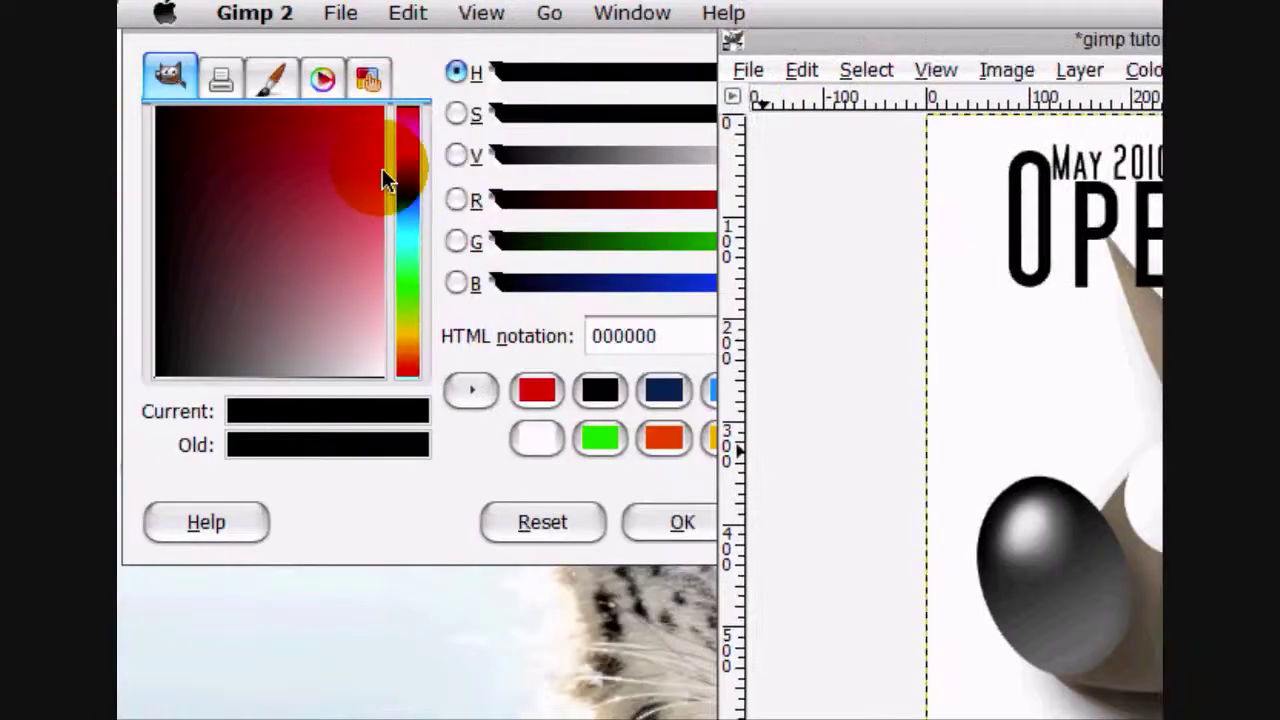
{"action": "left_click_drag", "start_coordinate": [383, 171], "coordinate": [618, 25]}
{"action": "left_click", "coordinate": [676, 522]}
{"action": "left_click_drag", "start_coordinate": [897, 37], "coordinate": [597, 37]}
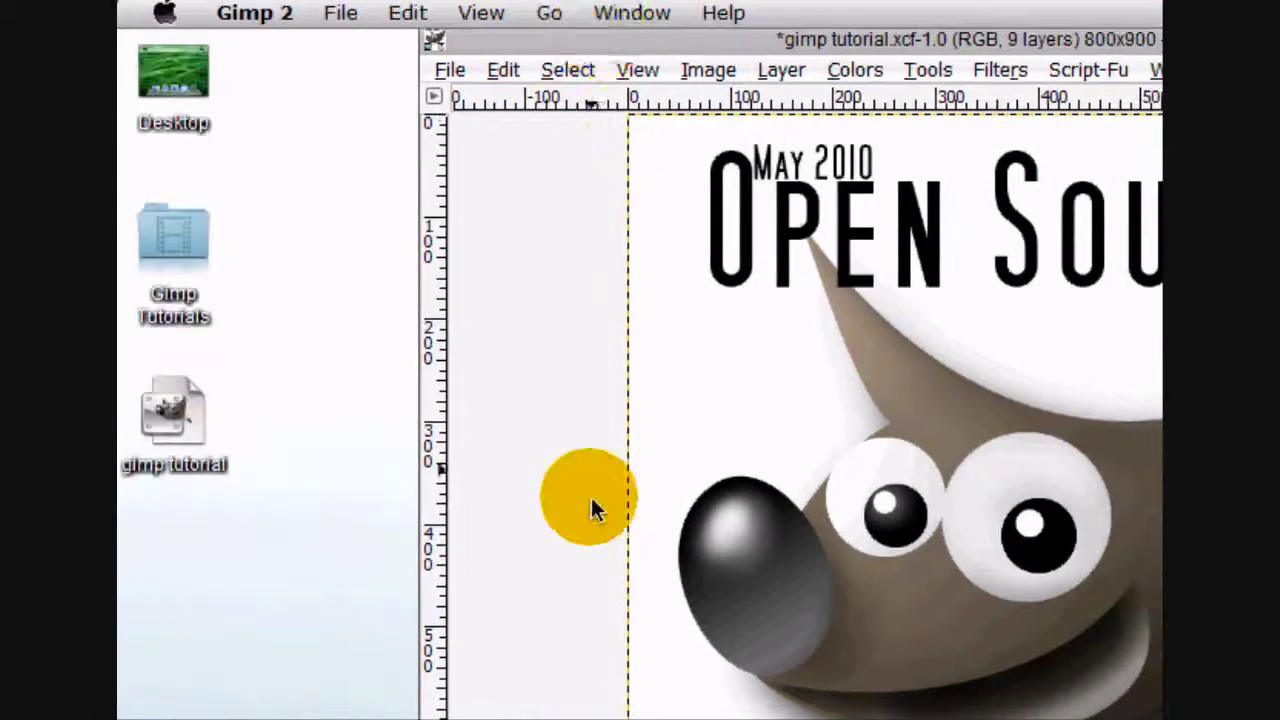
Step: Add the text "Camstudio: Possibly the best open source screen recorder?" with "On Page 15" on a new line above the blue logo
{"action": "left_click", "coordinate": [677, 525]}
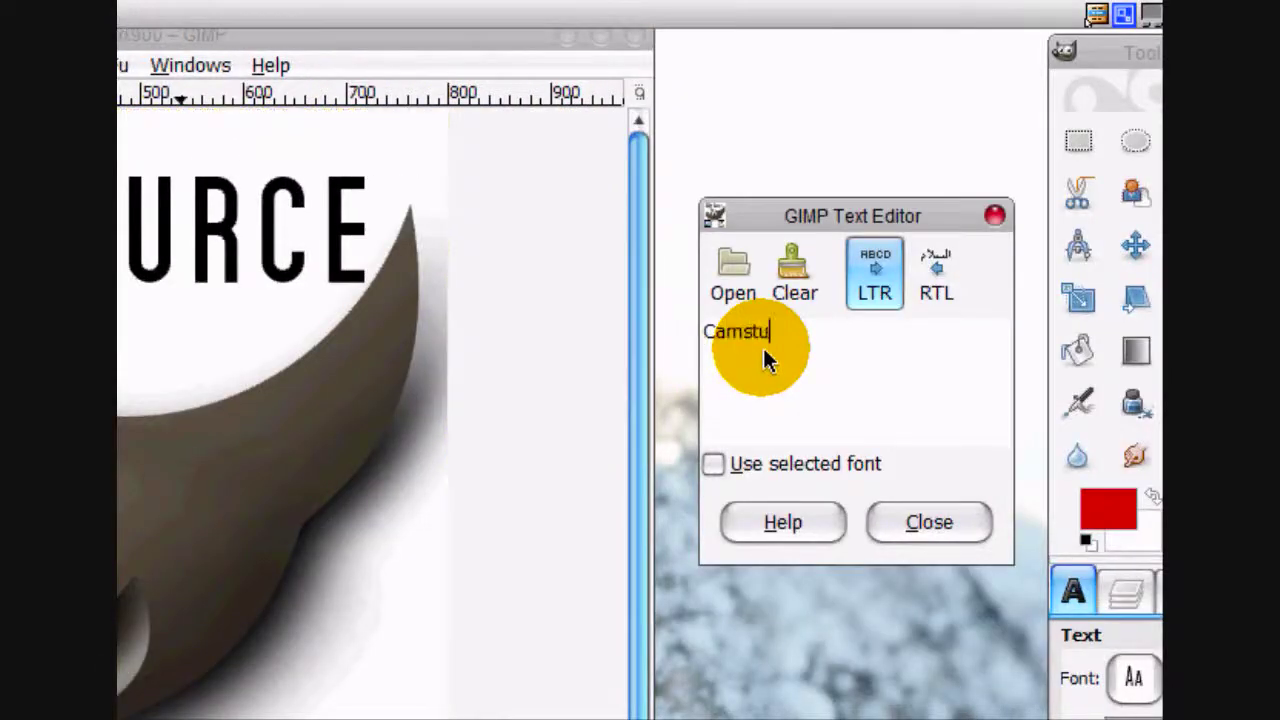
{"action": "type", "text": "di"}
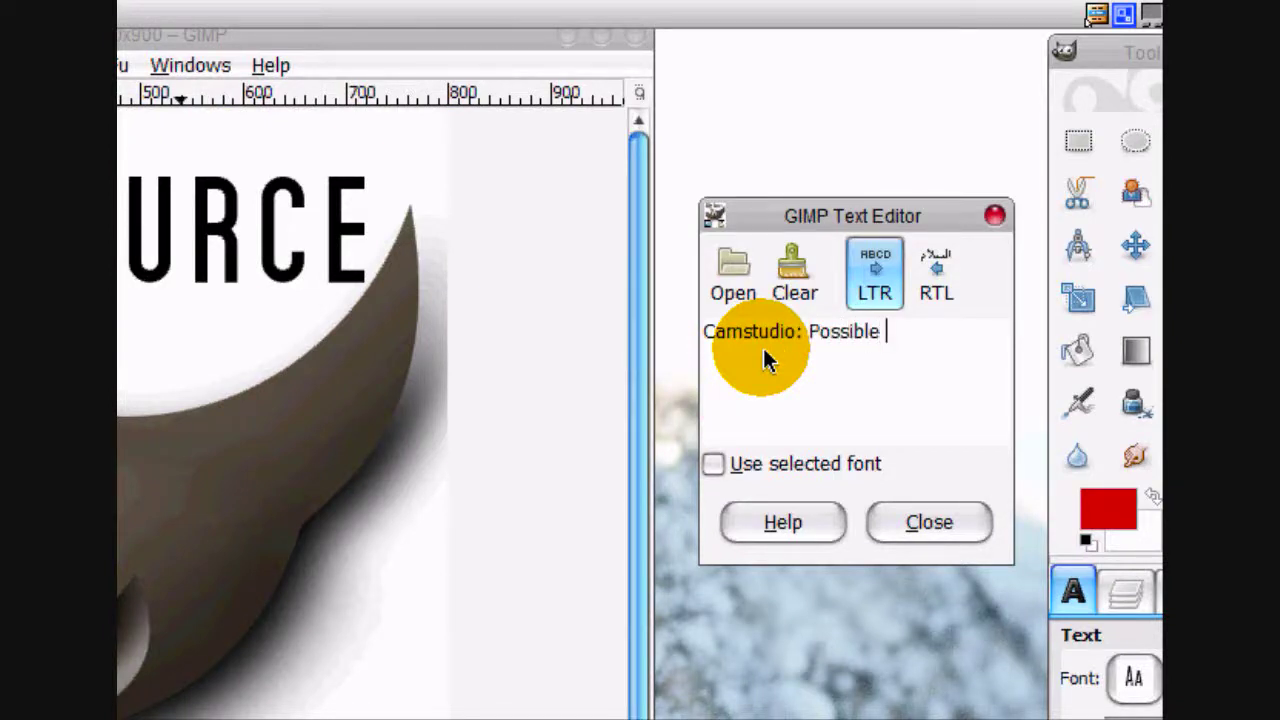
{"action": "type", "text": "o: Possibly the best"}
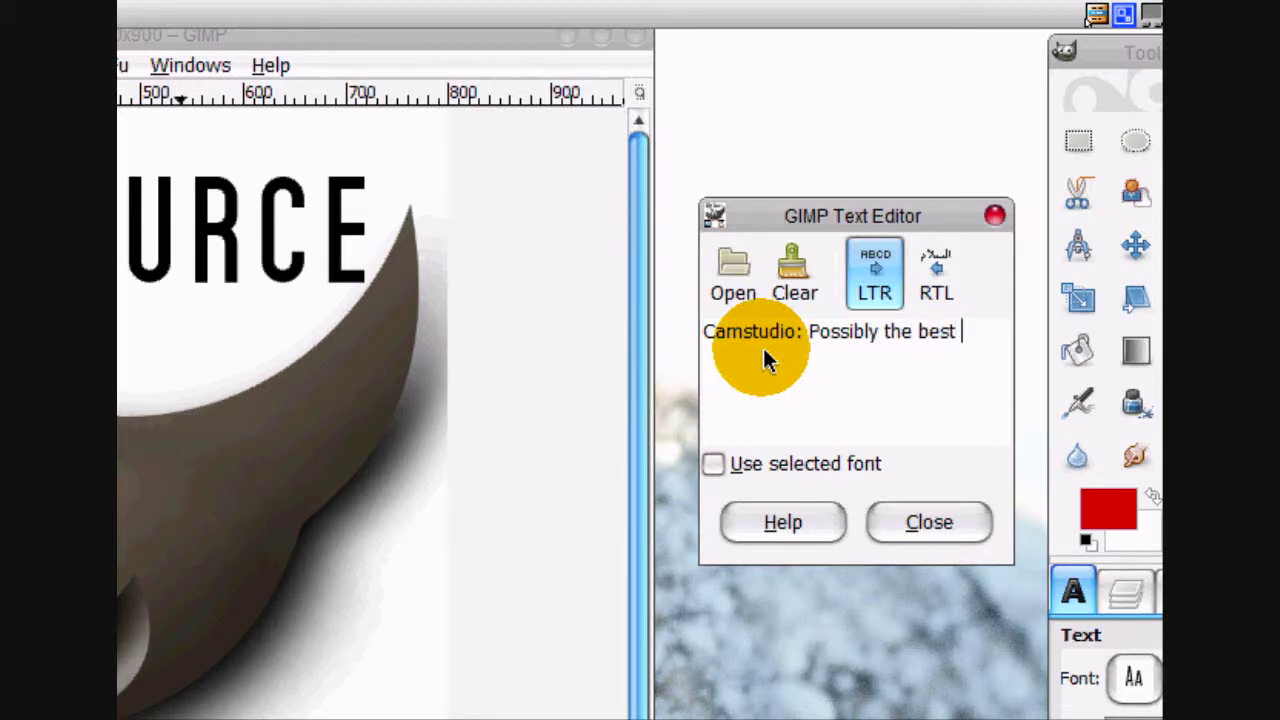
{"action": "type", "text": " open source screen"}
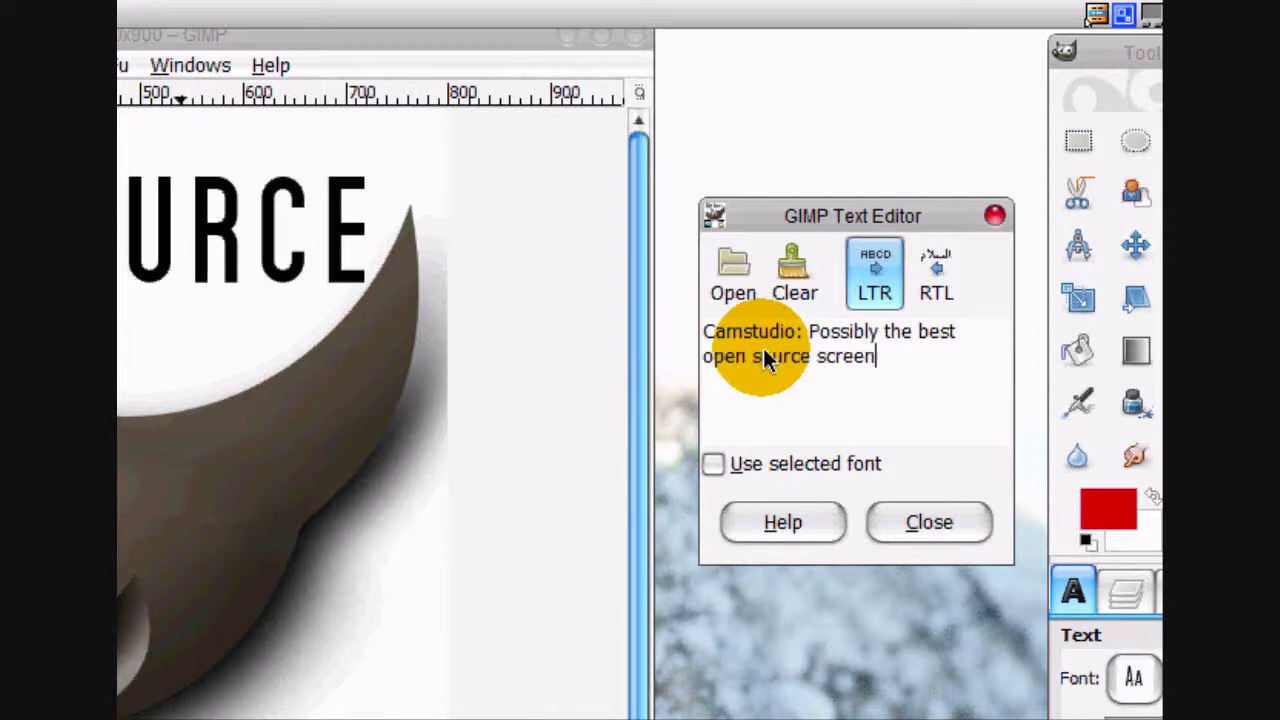
{"action": "type", "text": " recorder?"}
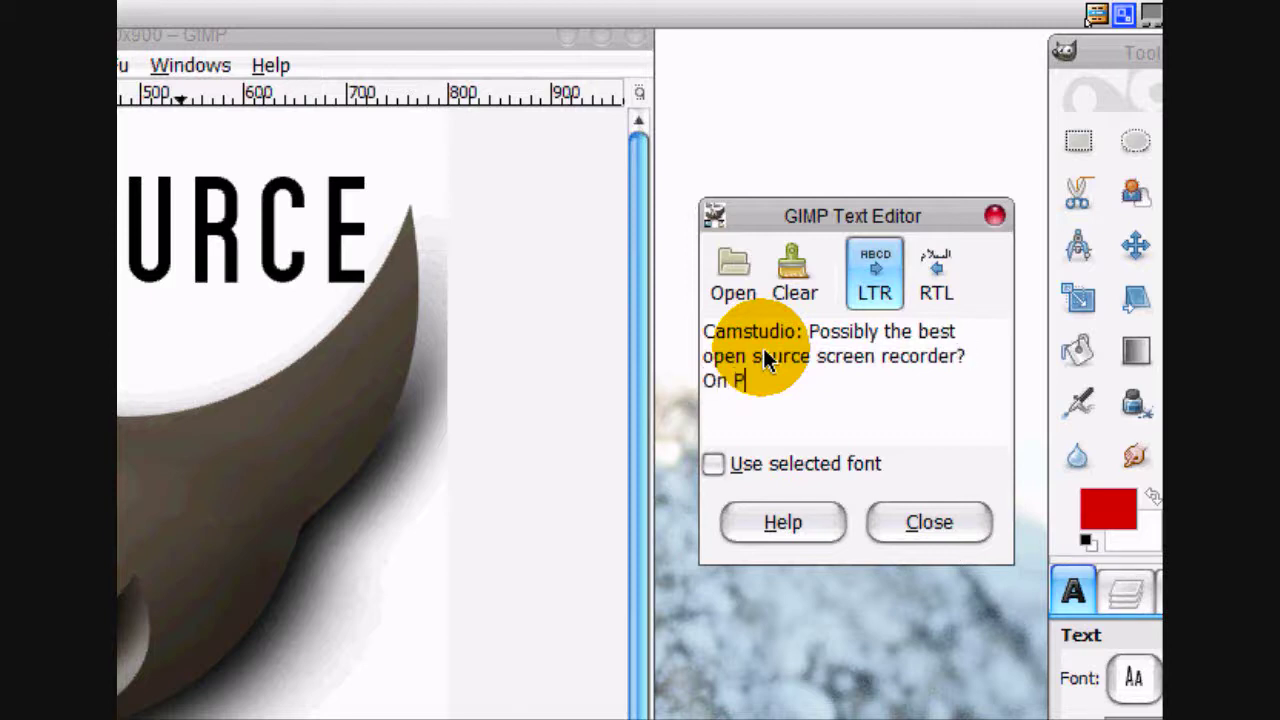
{"action": "type", "text": "On Page 15"}
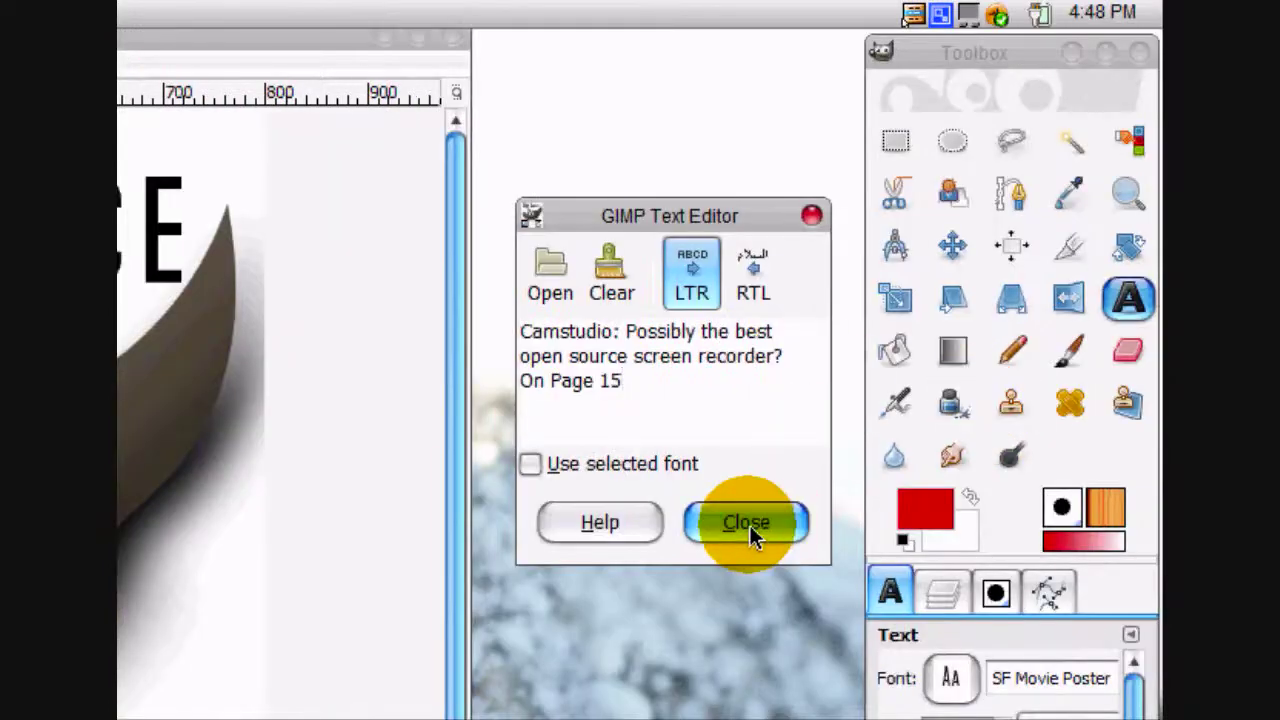
{"action": "left_click", "coordinate": [929, 522]}
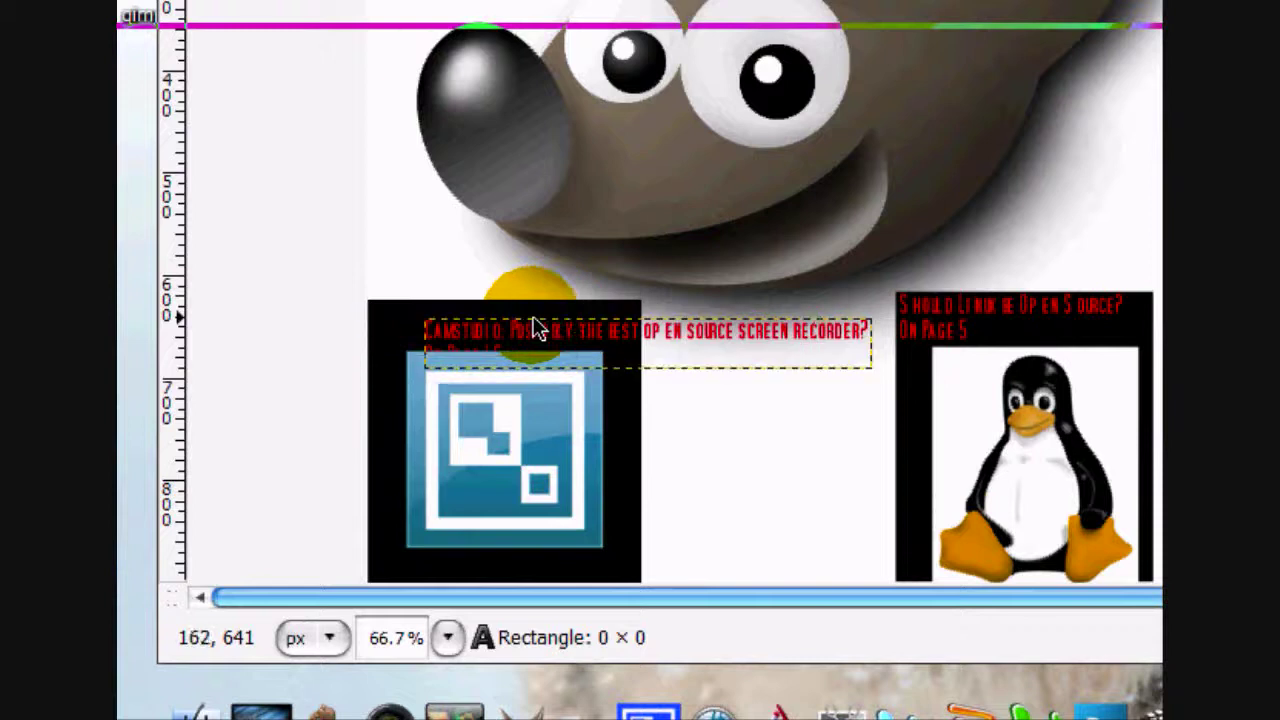
Step: Move the Camstudio caption to the frame's upper-left corner and resize its text box so the caption wraps onto three lines
{"action": "left_click_drag", "start_coordinate": [533, 318], "coordinate": [488, 317]}
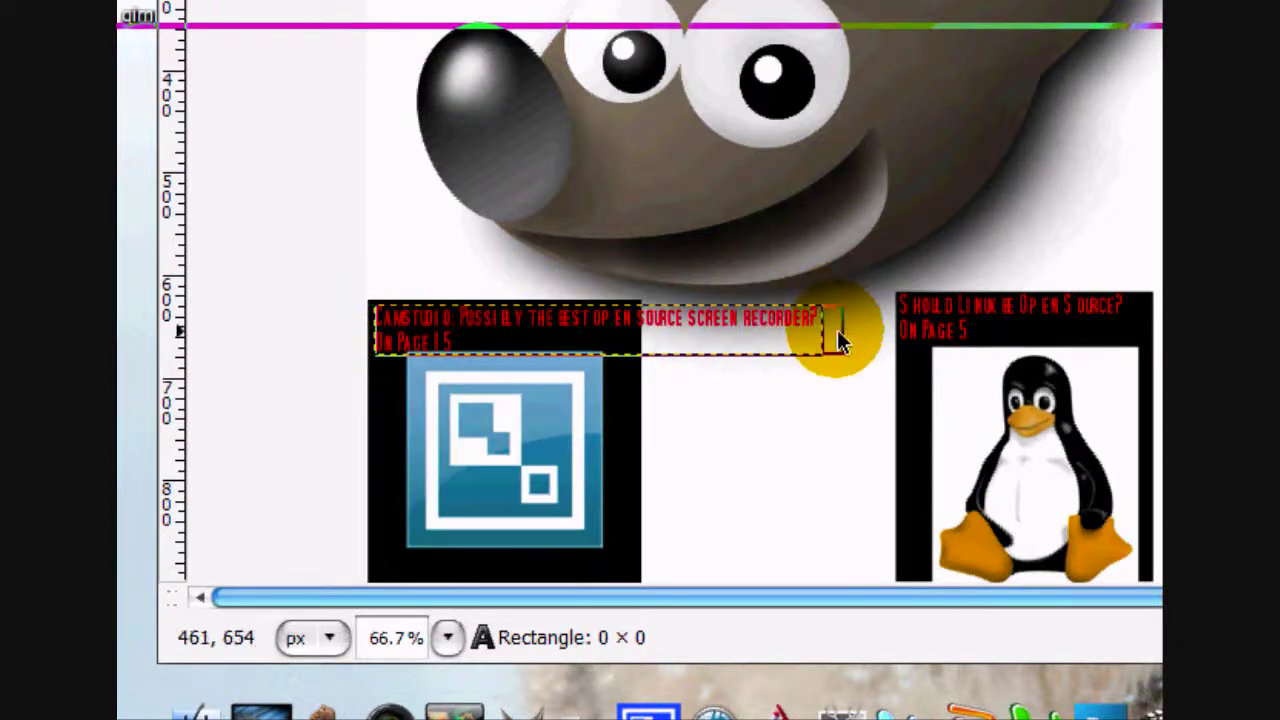
{"action": "left_click_drag", "start_coordinate": [523, 370], "coordinate": [520, 416]}
{"action": "left_click_drag", "start_coordinate": [791, 349], "coordinate": [662, 354]}
{"action": "left_click_drag", "start_coordinate": [520, 394], "coordinate": [517, 424]}
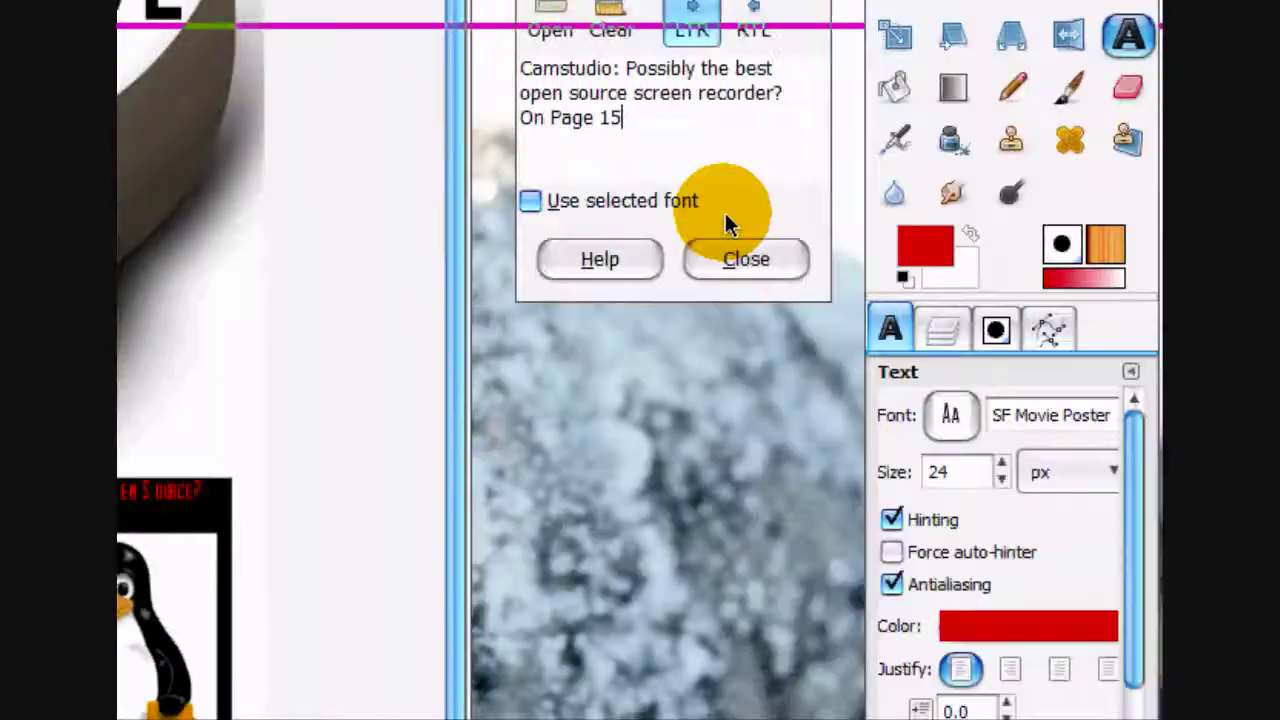
{"action": "left_click", "coordinate": [746, 257]}
Step: Move the blue logo down inside its black frame, clear of the caption, and adjust the caption's position
{"action": "left_click", "coordinate": [955, 207]}
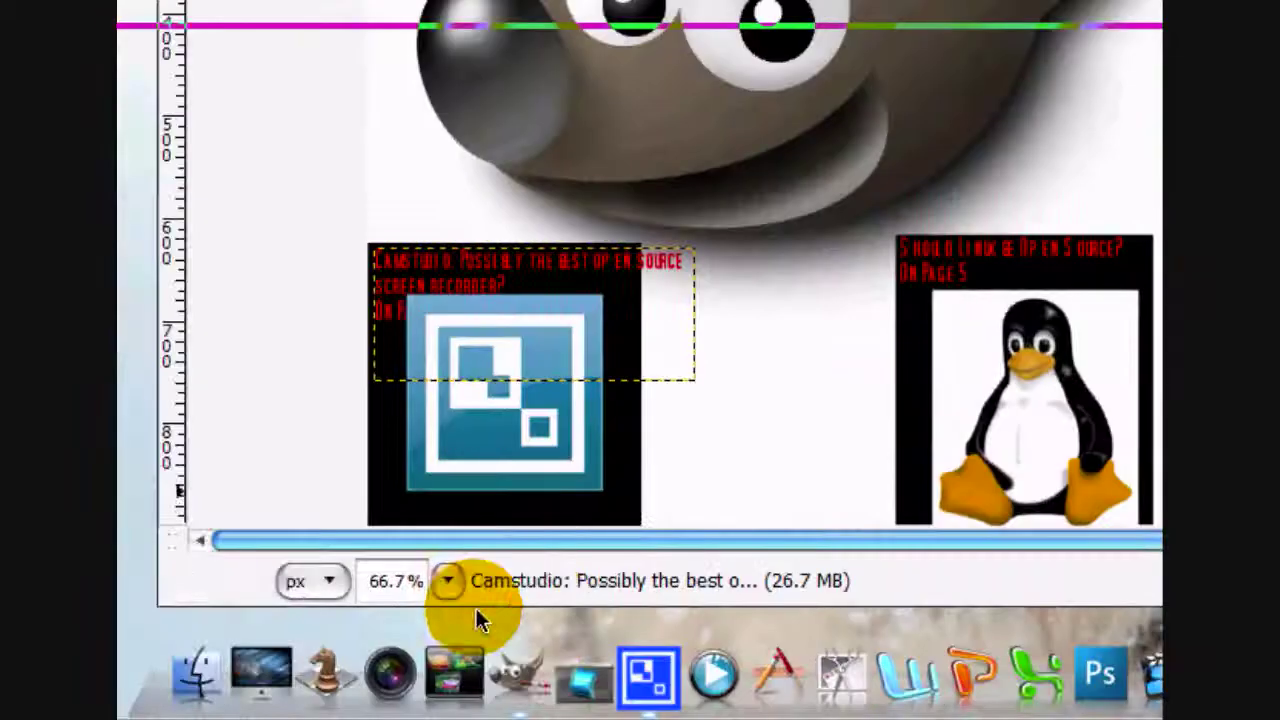
{"action": "left_click_drag", "start_coordinate": [513, 443], "coordinate": [505, 473]}
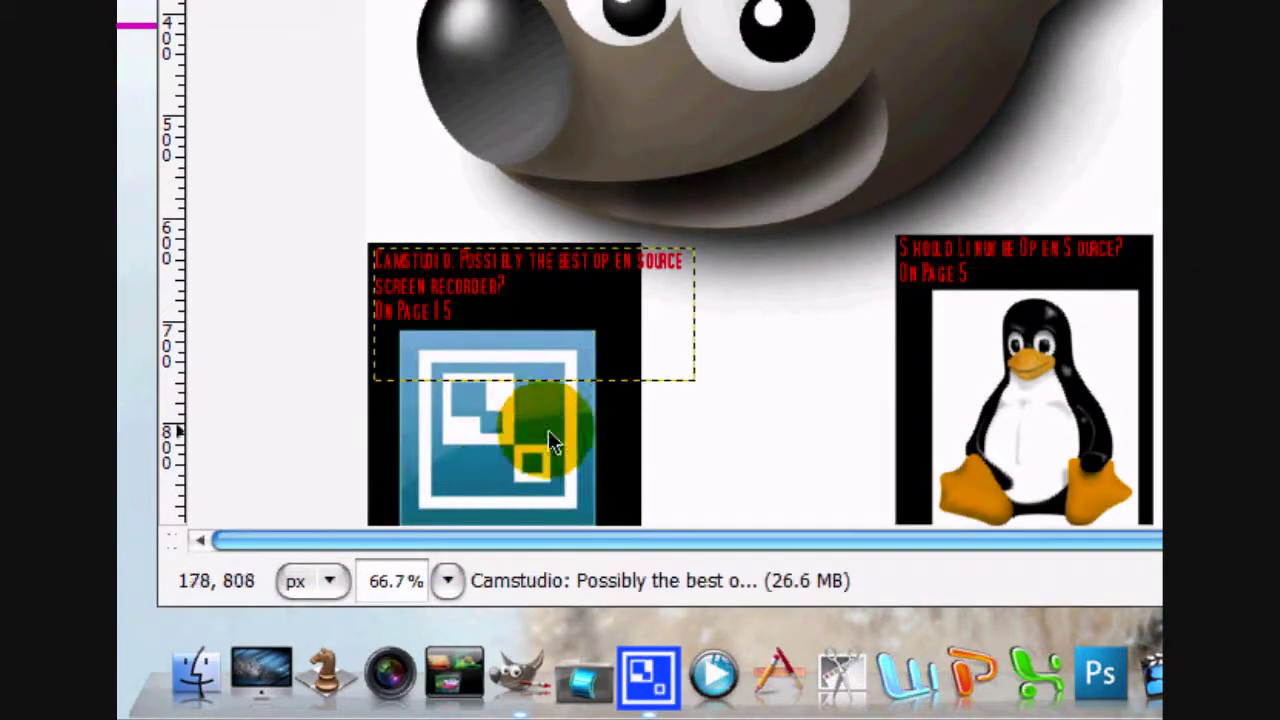
{"action": "left_click_drag", "start_coordinate": [506, 266], "coordinate": [544, 261]}
{"action": "left_click", "coordinate": [500, 277]}
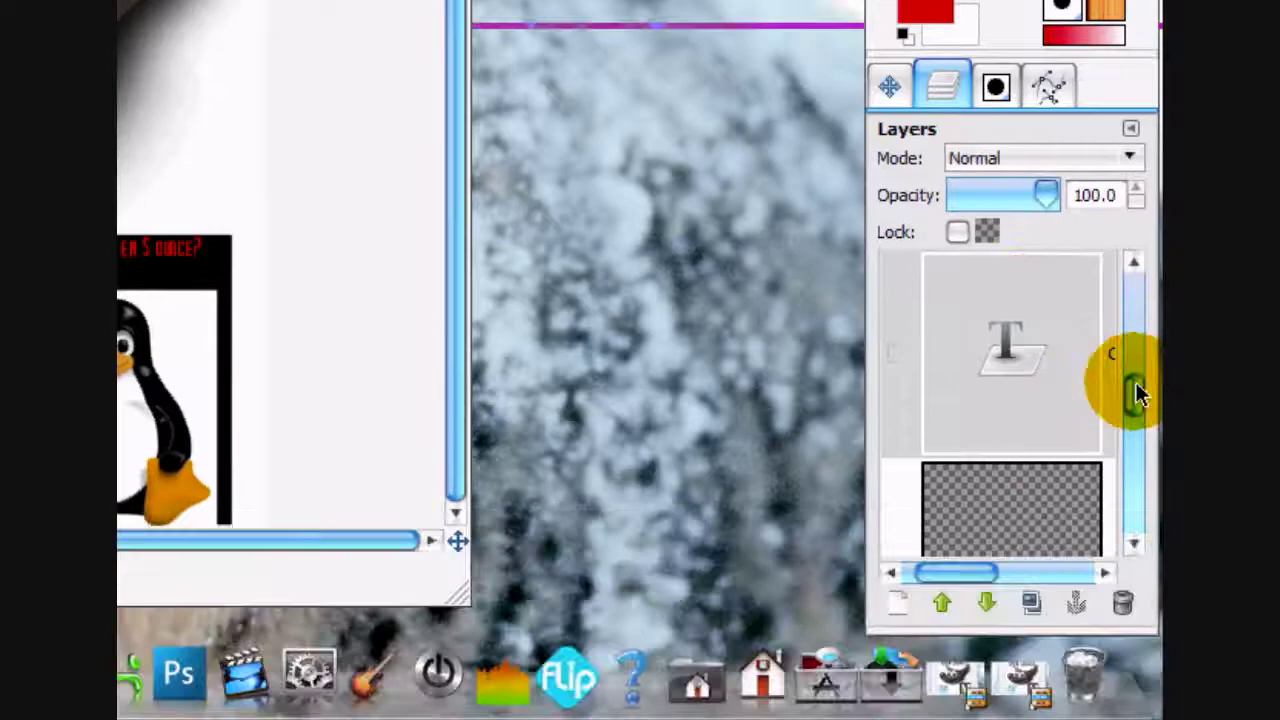
Step: Select the white background layer and set up the Blend tool with a light-blue to dark-blue gradient in Radial shape
{"action": "left_click_drag", "start_coordinate": [1135, 389], "coordinate": [1131, 523]}
{"action": "left_click", "coordinate": [1025, 481]}
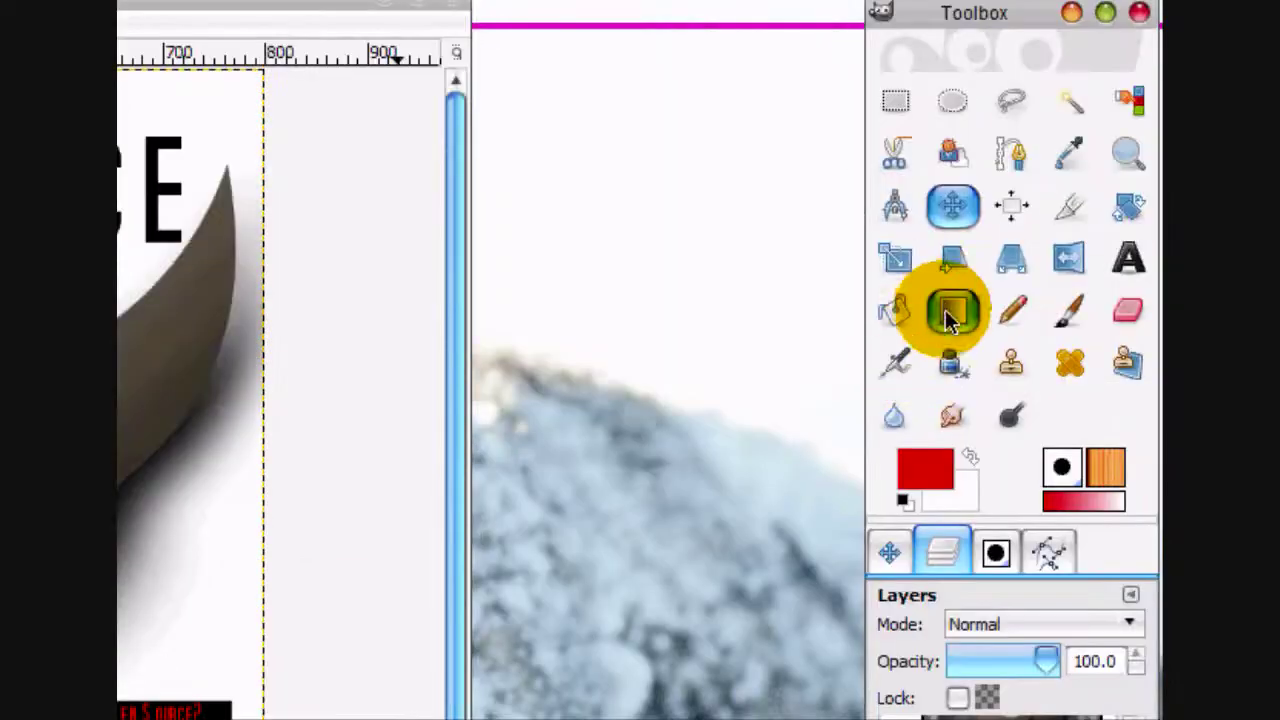
{"action": "left_click", "coordinate": [950, 318]}
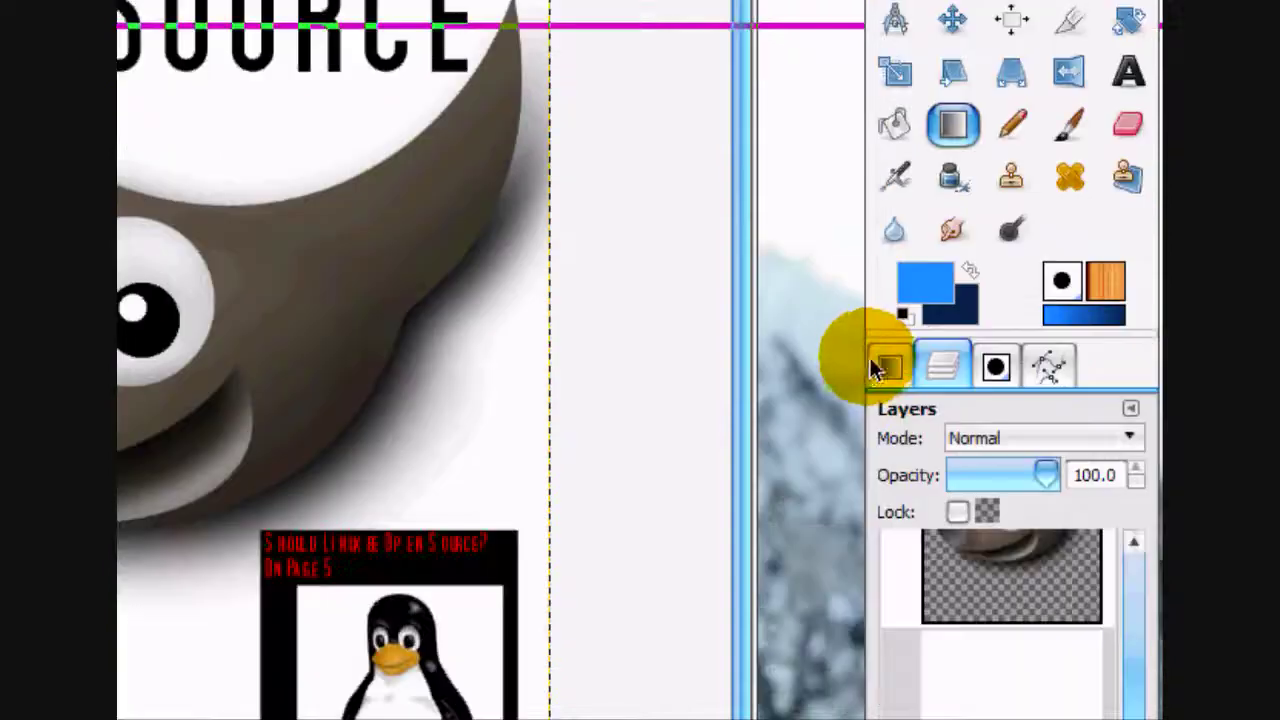
{"action": "left_click", "coordinate": [886, 367]}
{"action": "left_click", "coordinate": [1003, 289]}
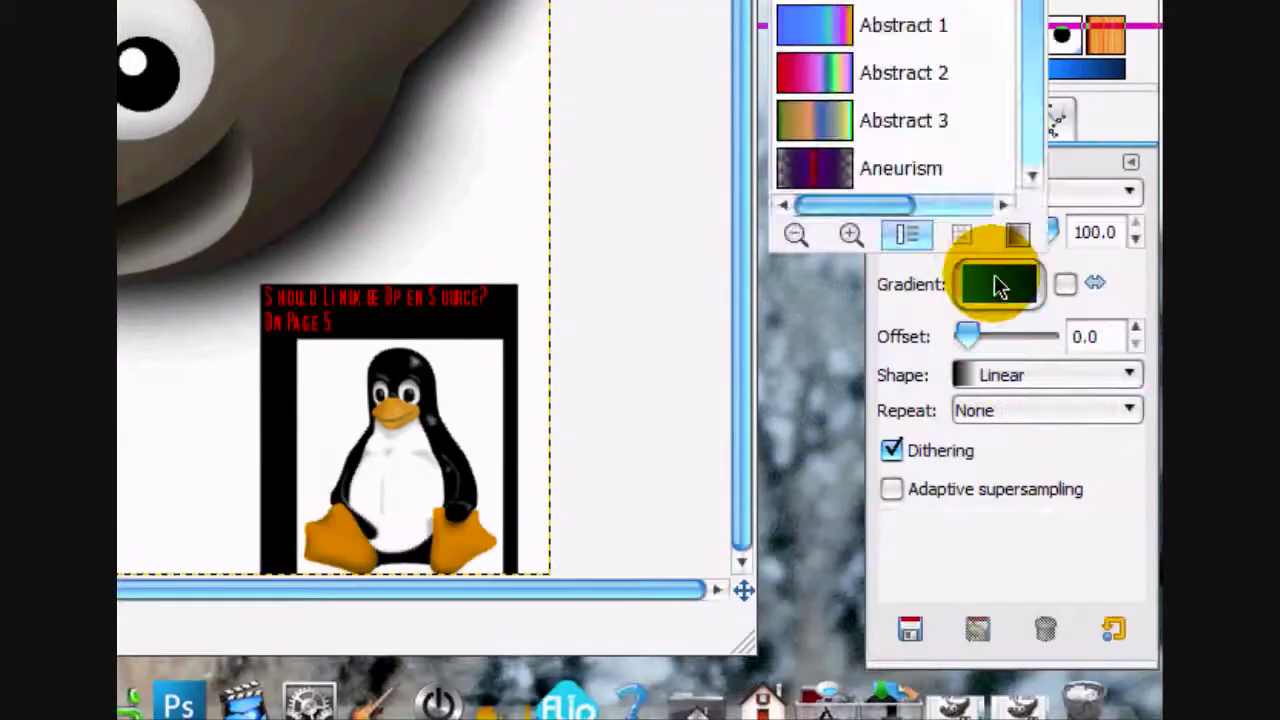
{"action": "left_click", "coordinate": [1002, 287]}
{"action": "left_click", "coordinate": [1020, 377]}
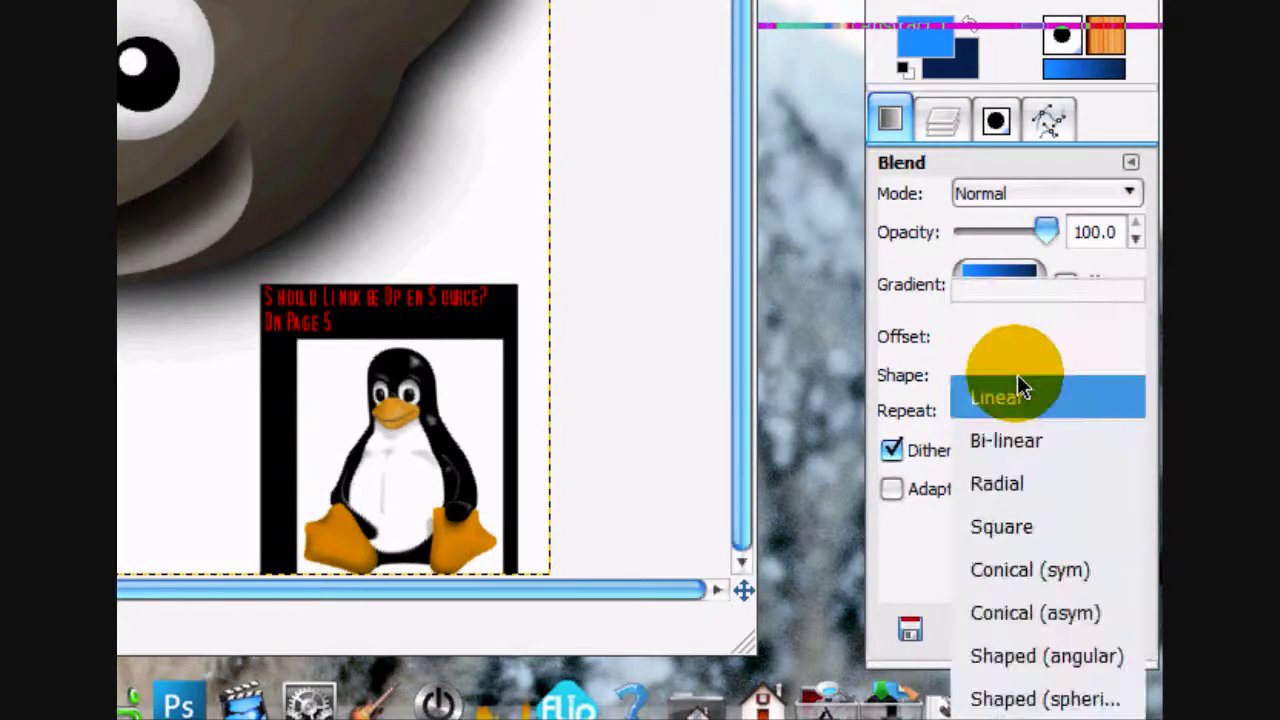
{"action": "left_click", "coordinate": [1005, 483]}
Step: Fill the background layer behind the mascot with the radial gradient, light blue around the middle and darker blue toward the edges
{"action": "left_click", "coordinate": [942, 120]}
{"action": "left_click", "coordinate": [1014, 441]}
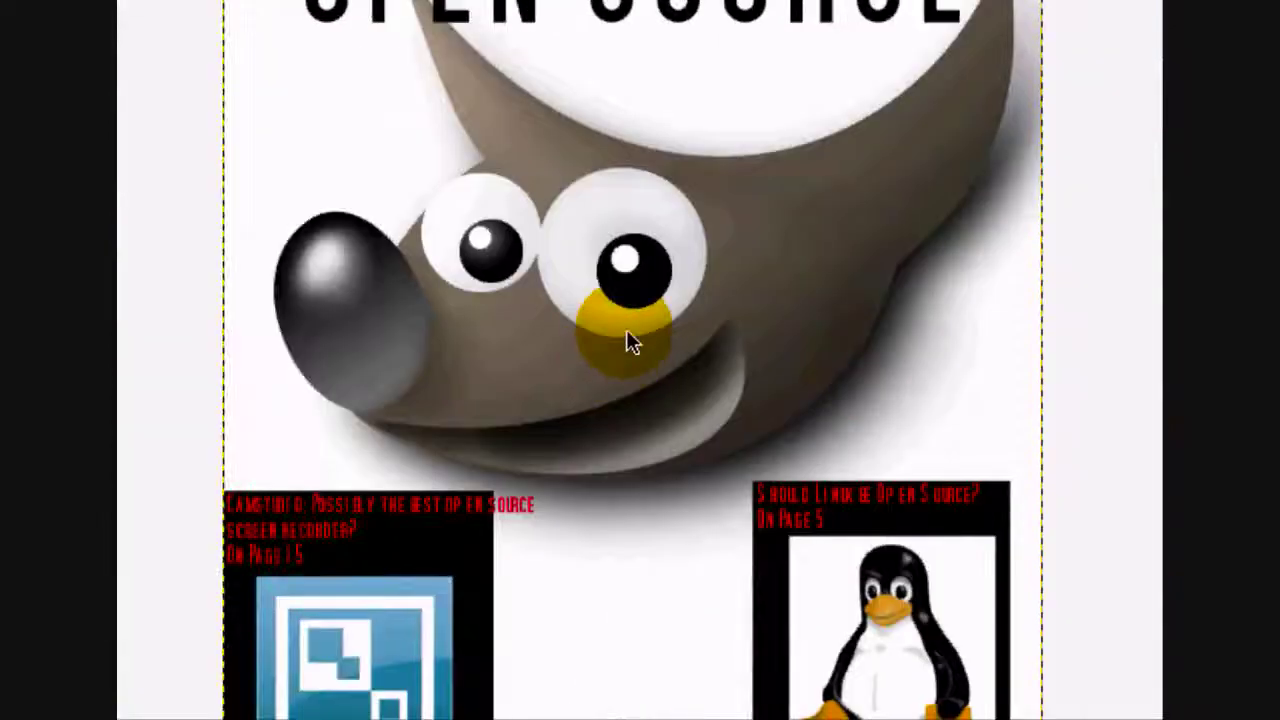
{"action": "left_click_drag", "start_coordinate": [134, 143], "coordinate": [511, 223]}
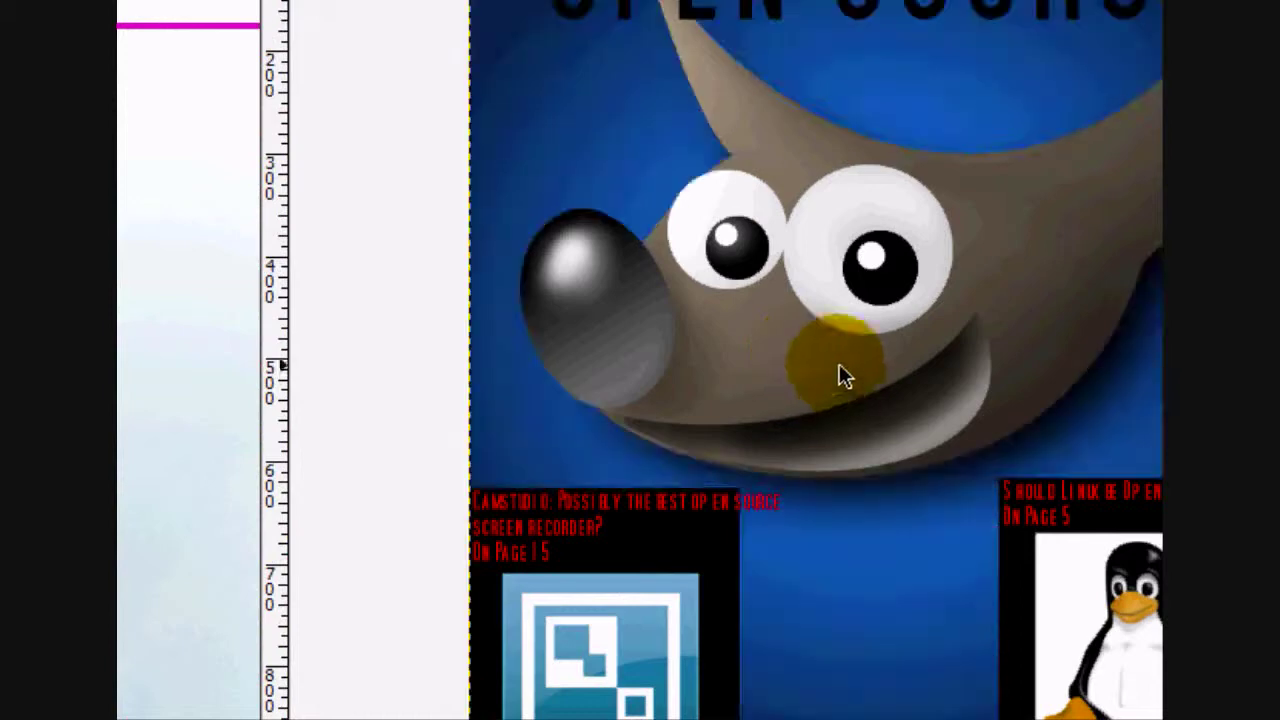
{"action": "left_click_drag", "start_coordinate": [857, 263], "coordinate": [462, 0]}
{"action": "left_click_drag", "start_coordinate": [462, 140], "coordinate": [463, 135]}
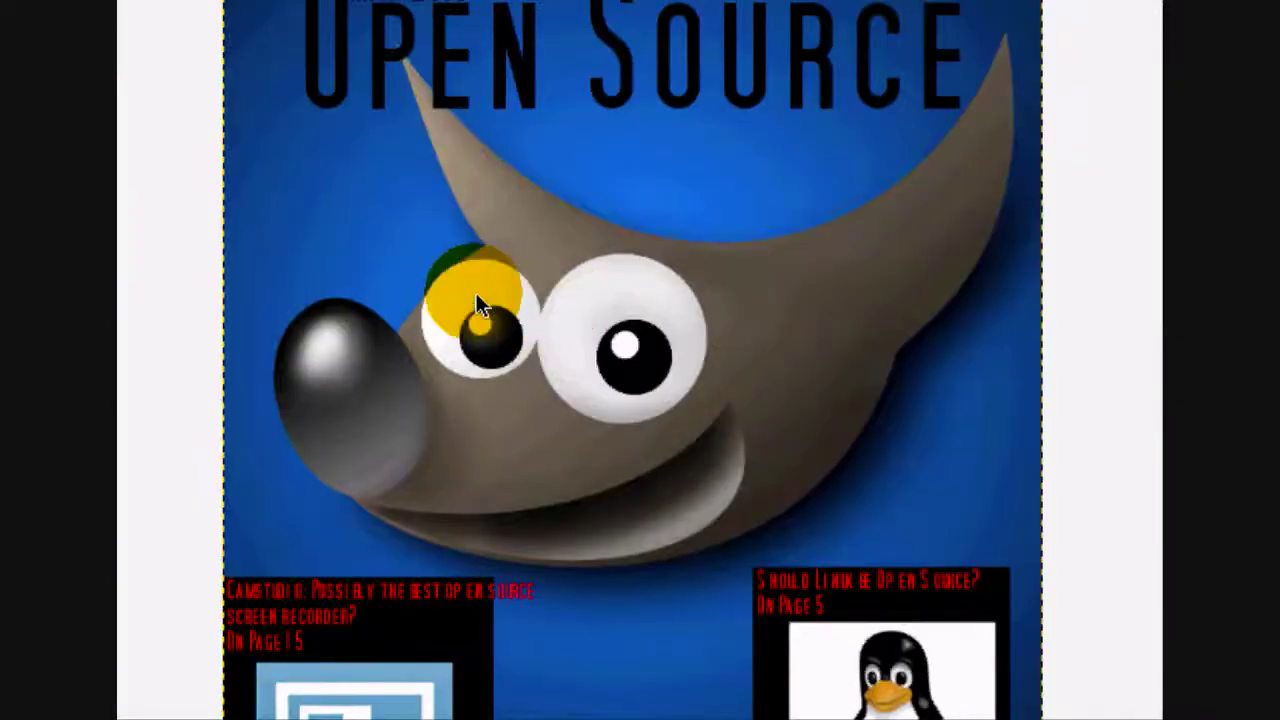
{"action": "left_click_drag", "start_coordinate": [476, 295], "coordinate": [470, 290]}
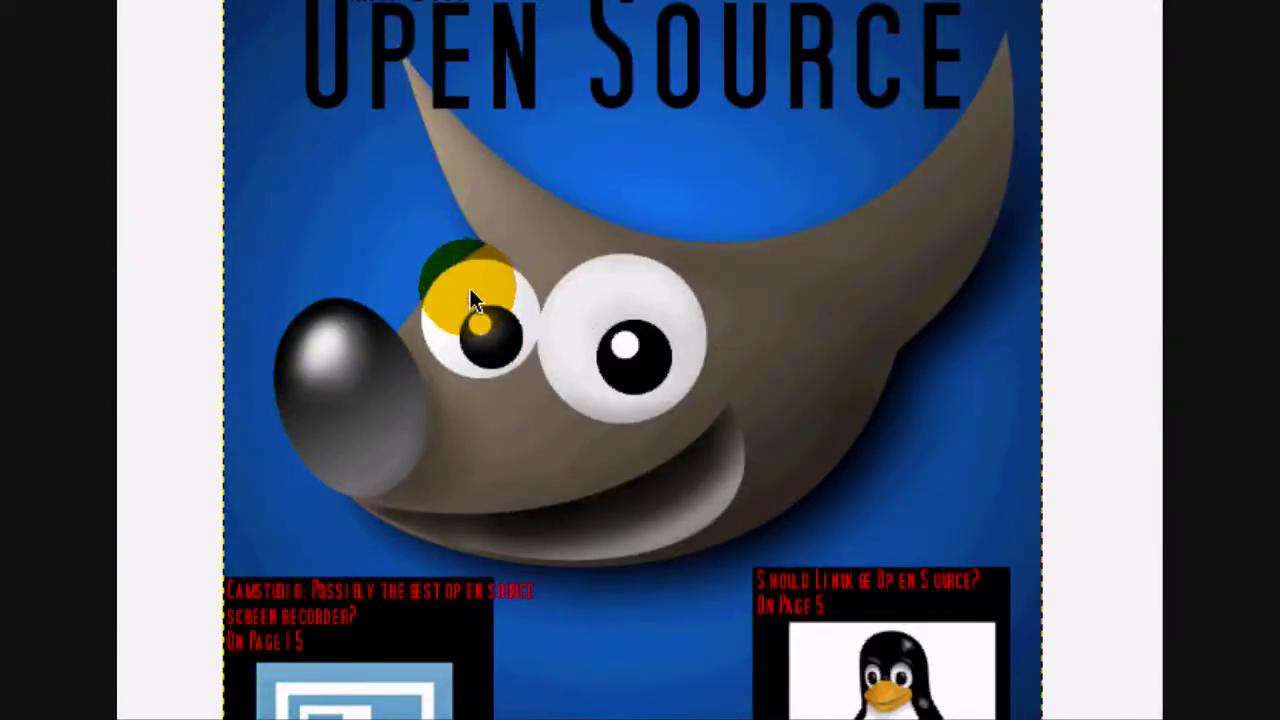